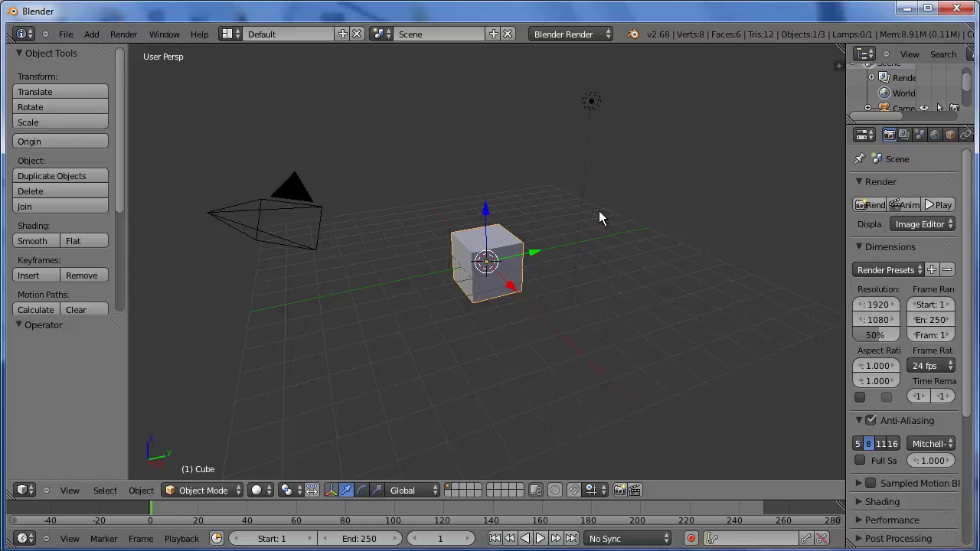
Delete the default cube and add a Monkey mesh in its place
key(Delete)
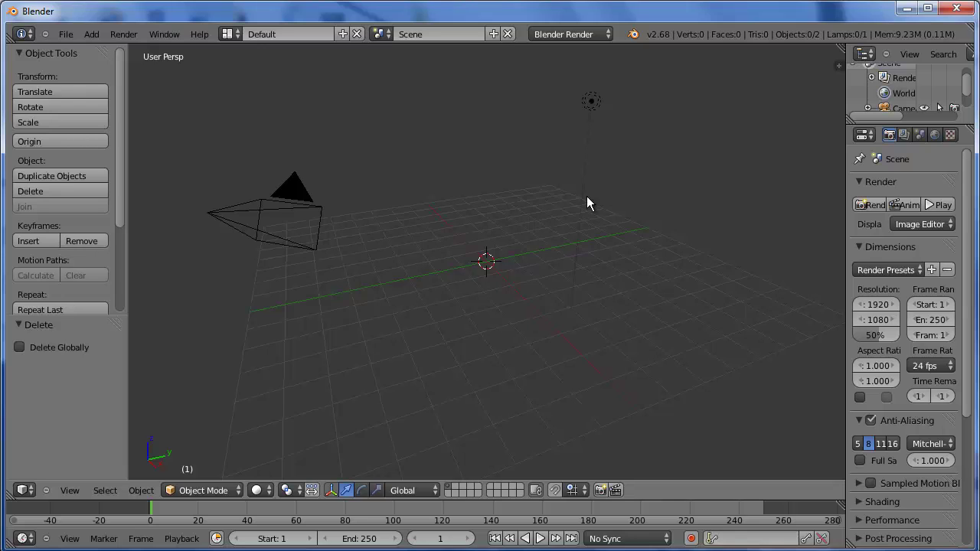
key(shift+a)
mouse_move(589, 201)
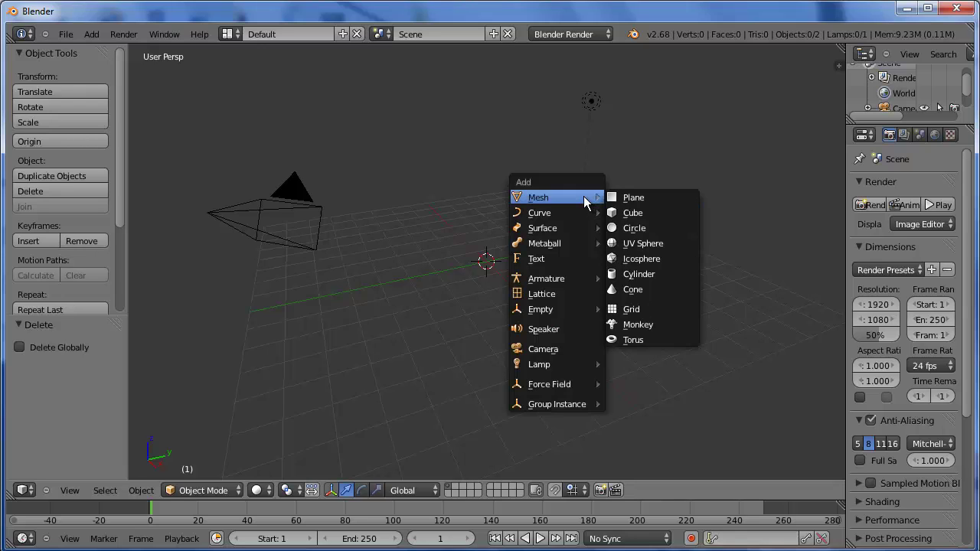
click(648, 325)
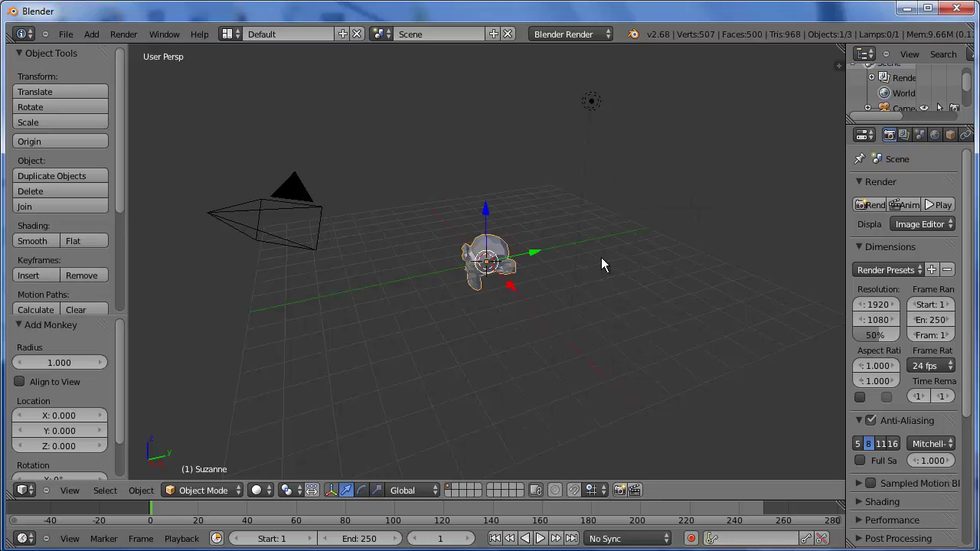
Apply smooth shading to the monkey head and add a Subdivision Surface modifier to it
middle_drag(589, 263, 710, 239)
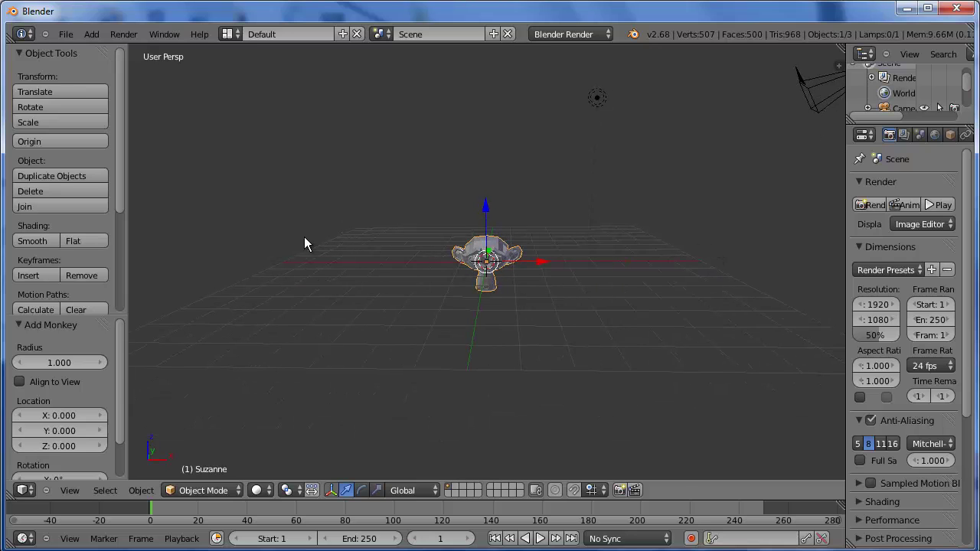
click(33, 241)
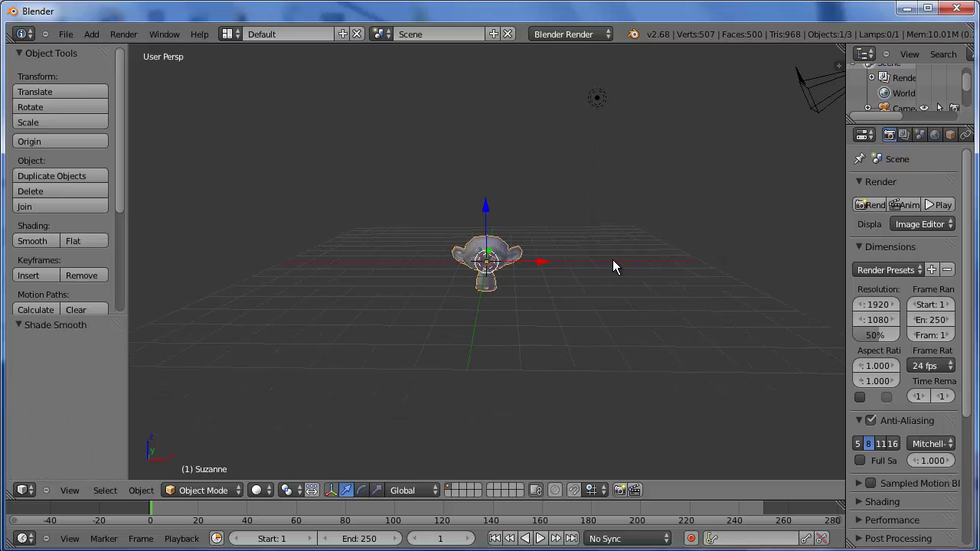
scroll(612, 259, up, 7)
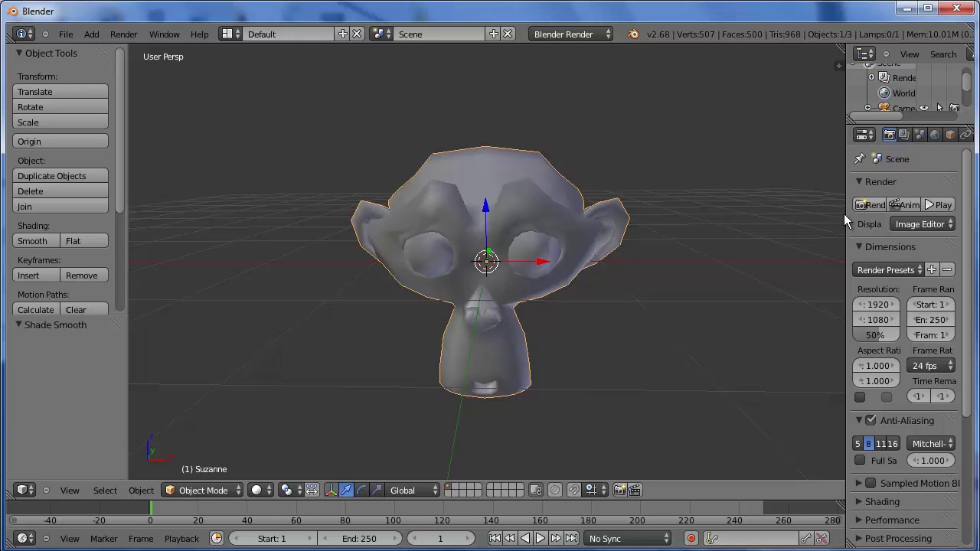
drag(844, 213, 787, 213)
click(919, 135)
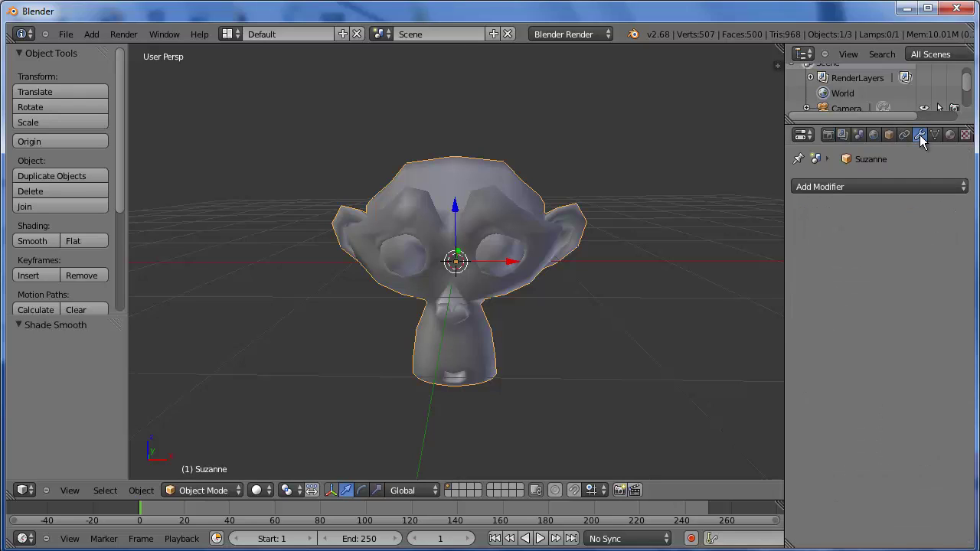
click(879, 185)
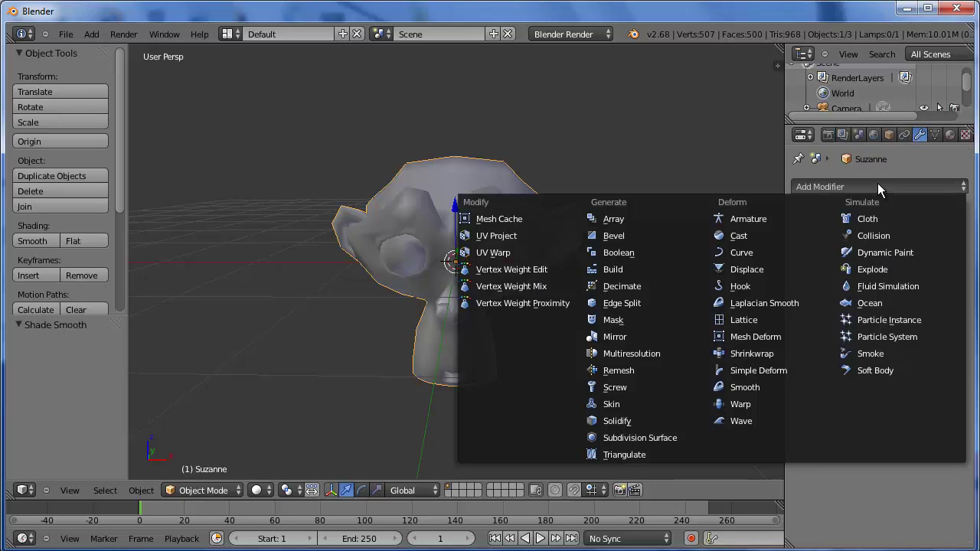
click(646, 439)
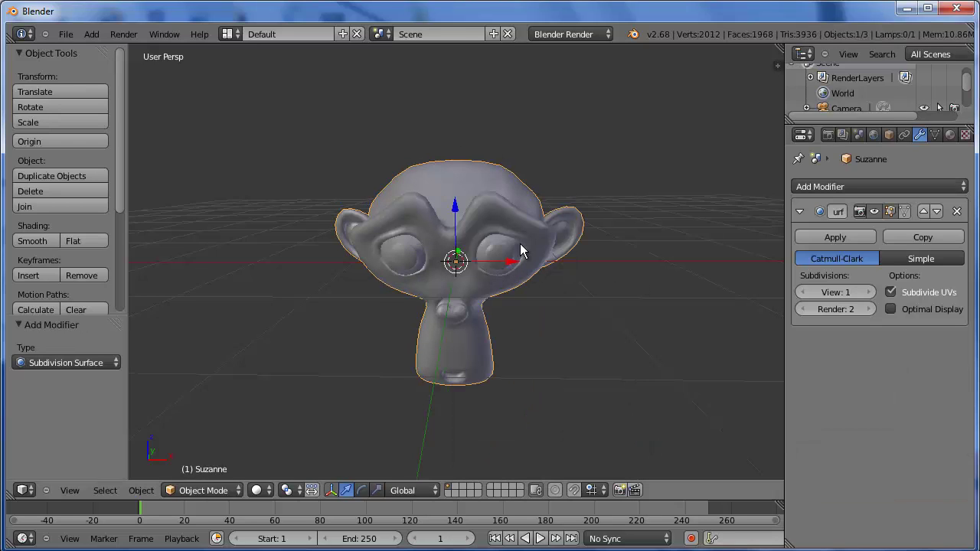
Render the current frame to check the smoothed monkey head, and return to the 3D view
click(124, 34)
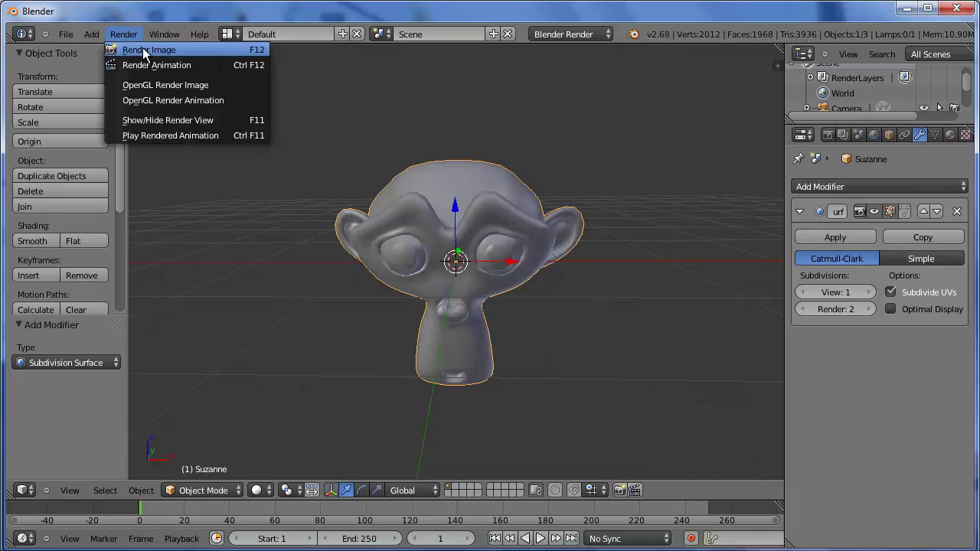
click(144, 46)
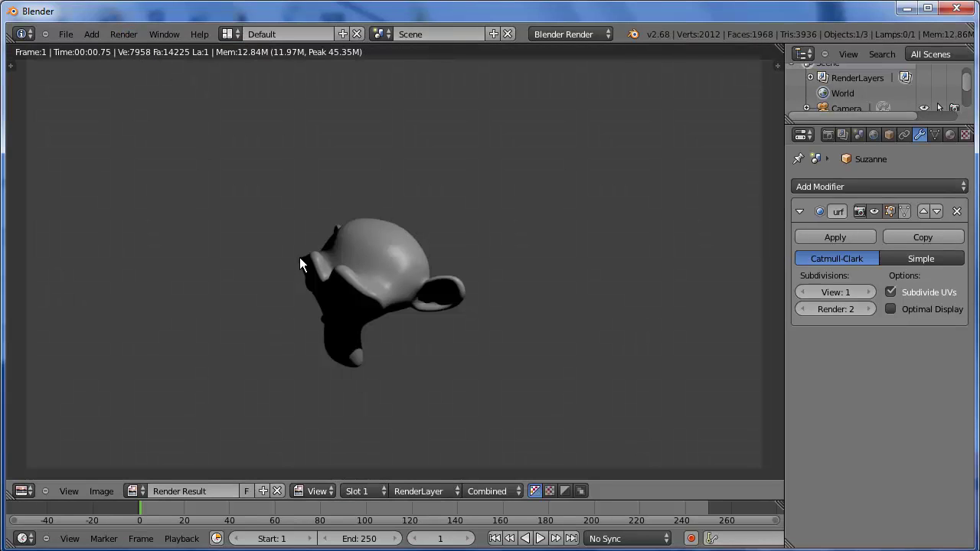
key(Escape)
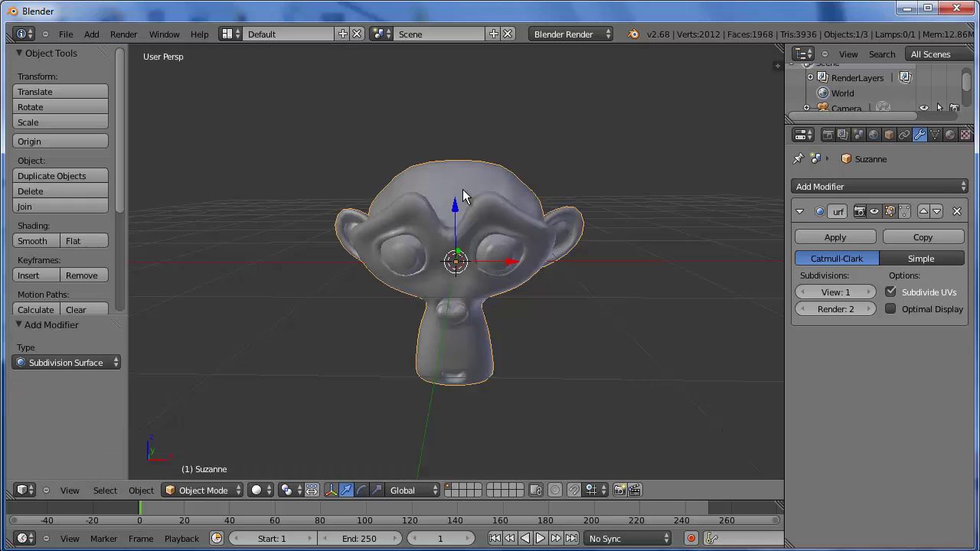
Move the monkey head away from the origin along negative X and raise it about 1.23 units along Z
scroll(595, 195, down, 6)
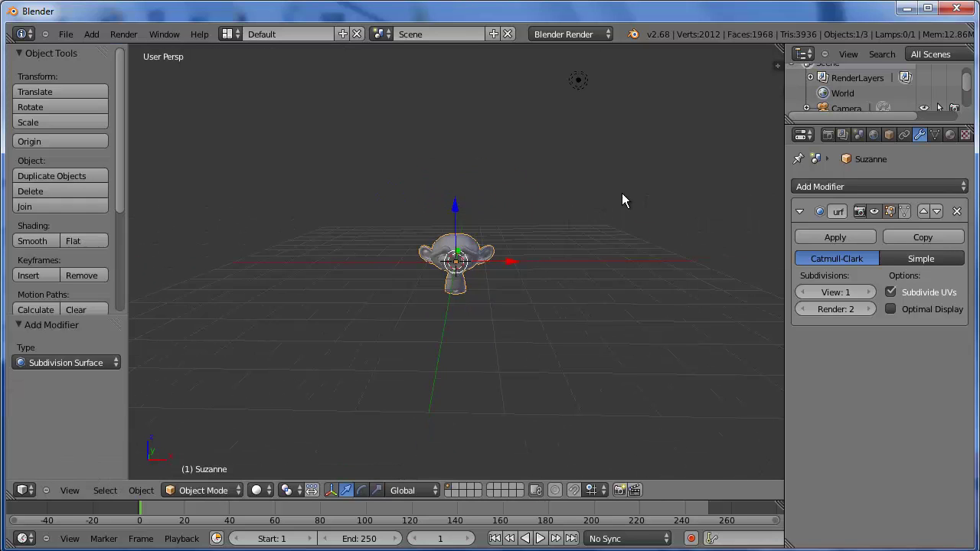
middle_drag(623, 200, 634, 223)
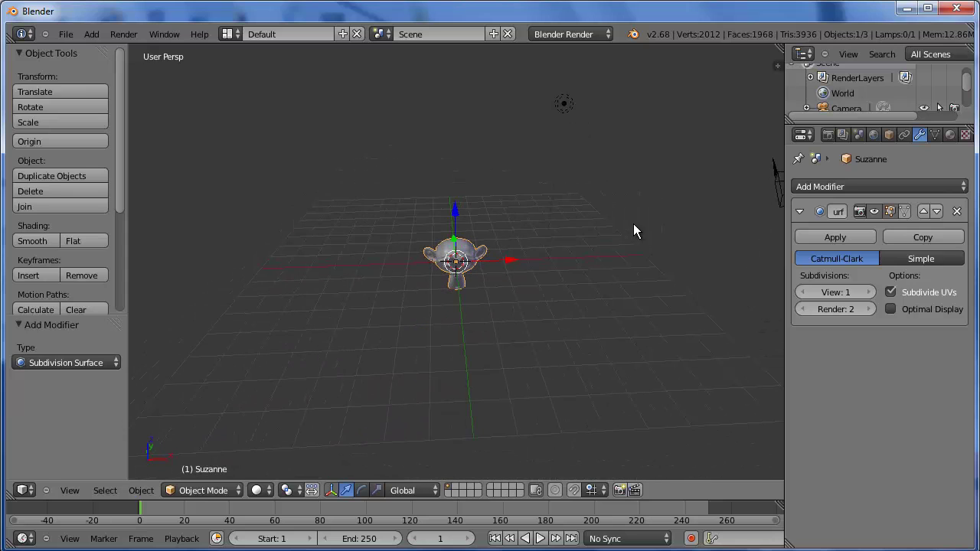
drag(511, 264, 447, 263)
drag(375, 211, 372, 182)
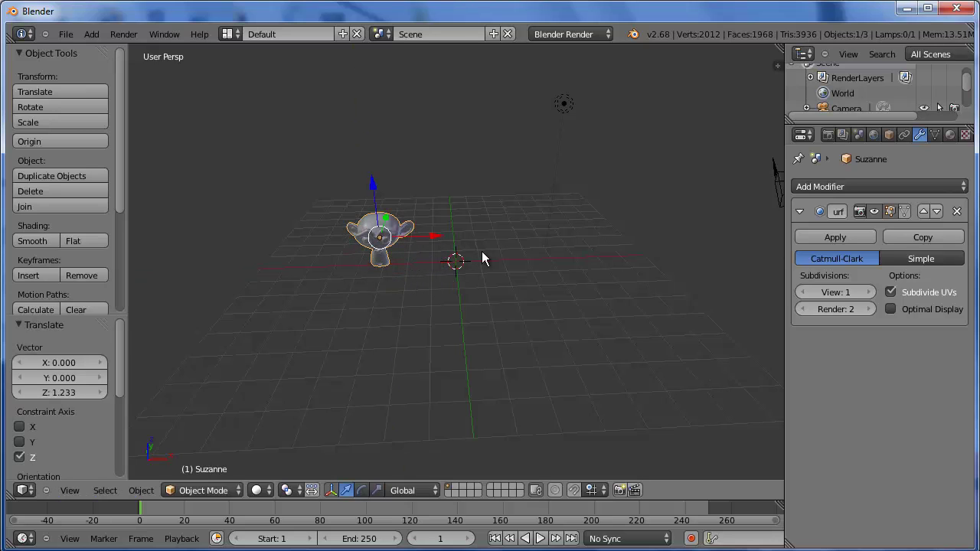
Deselect everything, reset the 3D cursor to the center, and add a plane there in top orthographic view
middle_drag(596, 249, 558, 202)
key(a)
key(shift+c)
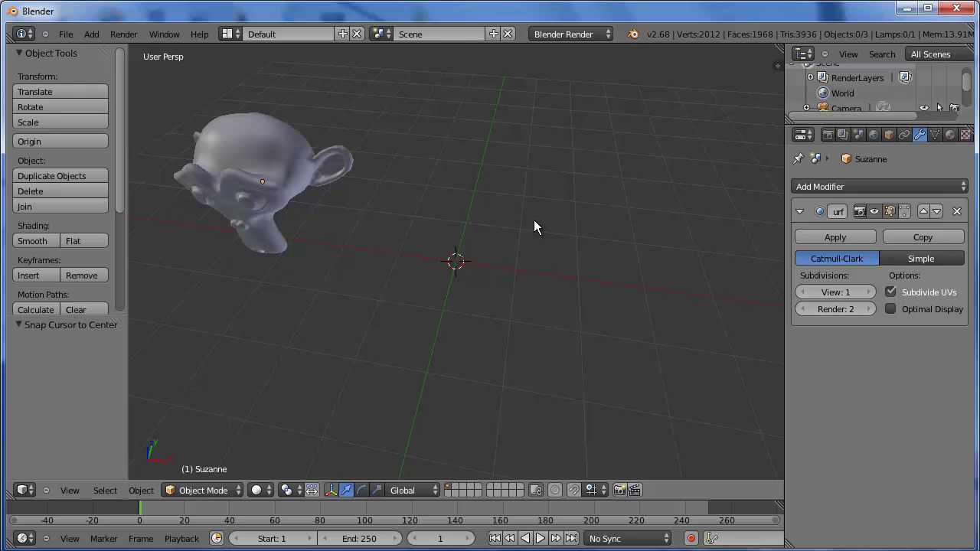
key(KP_5)
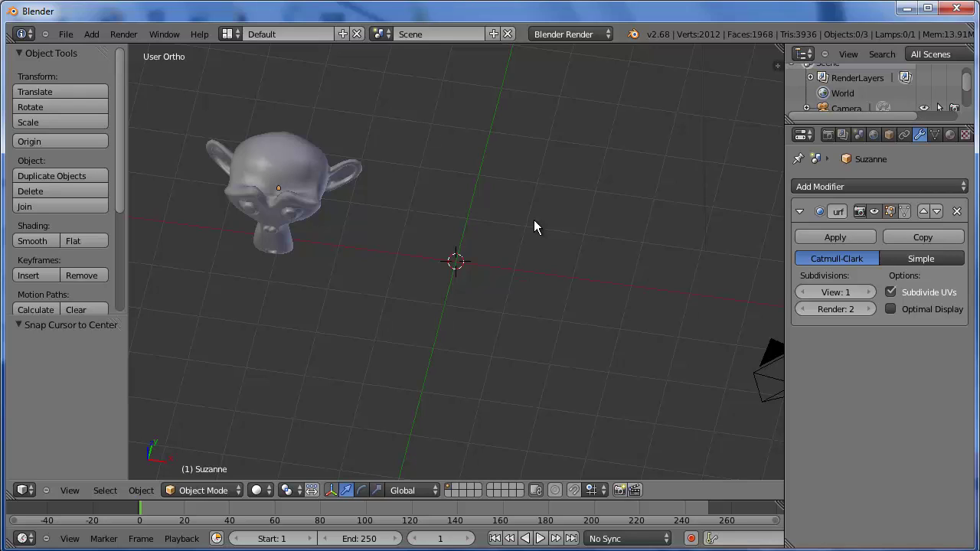
key(KP_7)
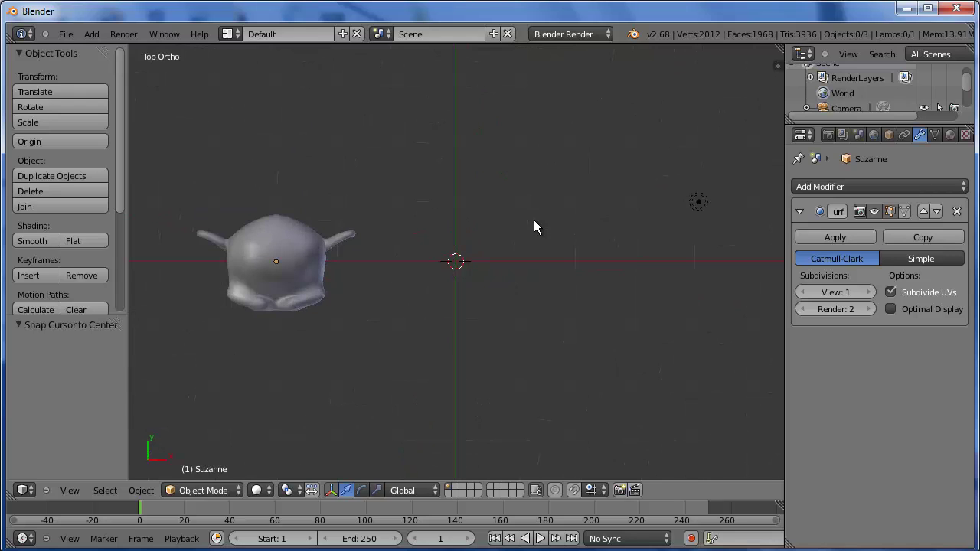
key(shift+a)
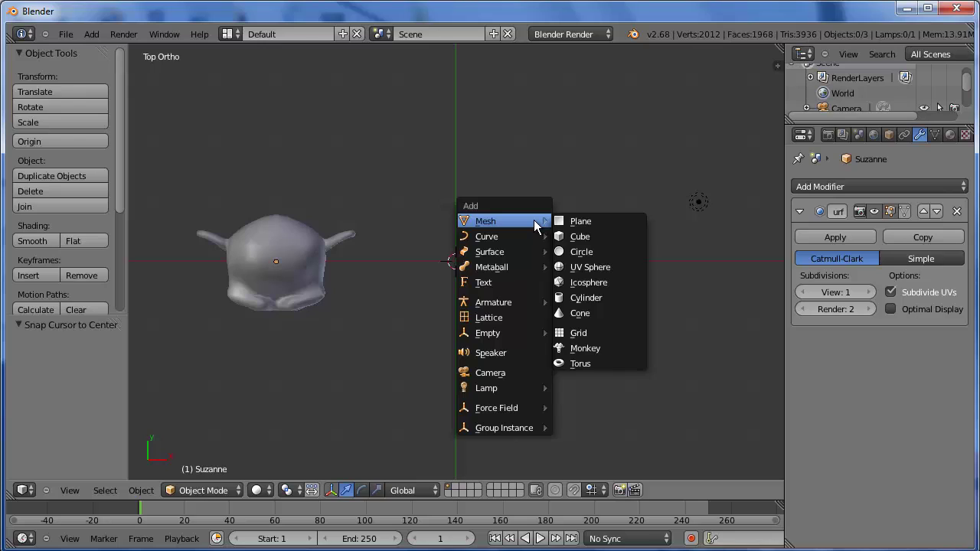
click(595, 222)
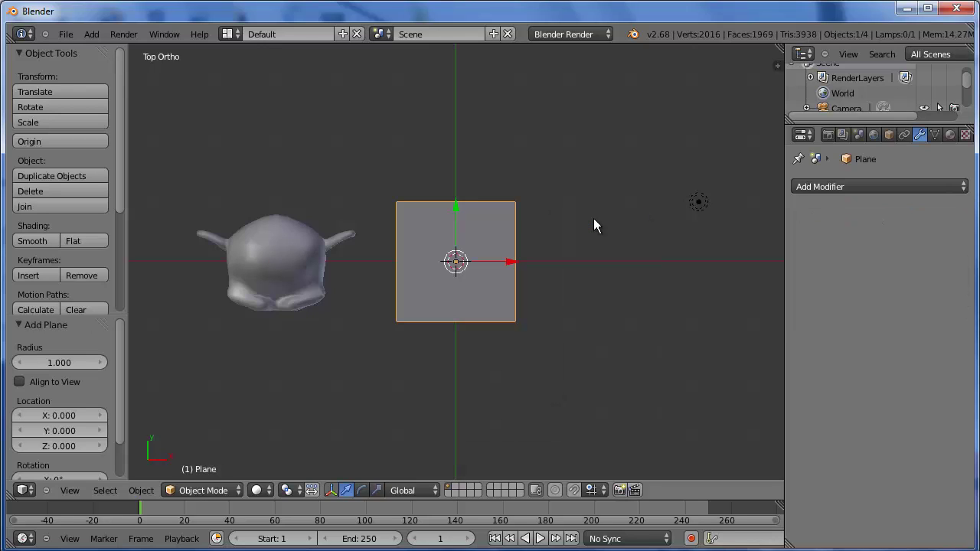
Delete the plane's lower-left vertex in Edit Mode and subdivide the two remaining edges with one cut
key(Tab)
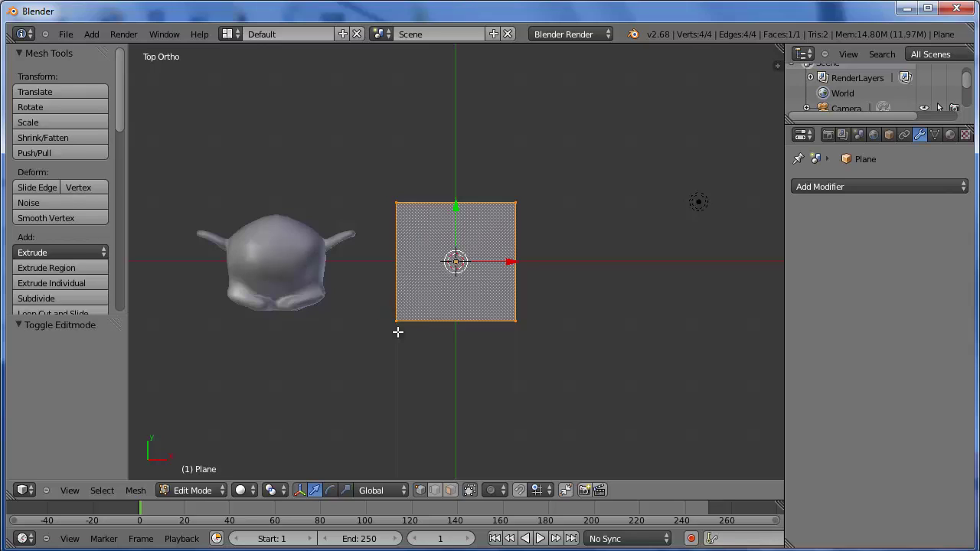
right_click(396, 321)
key(x)
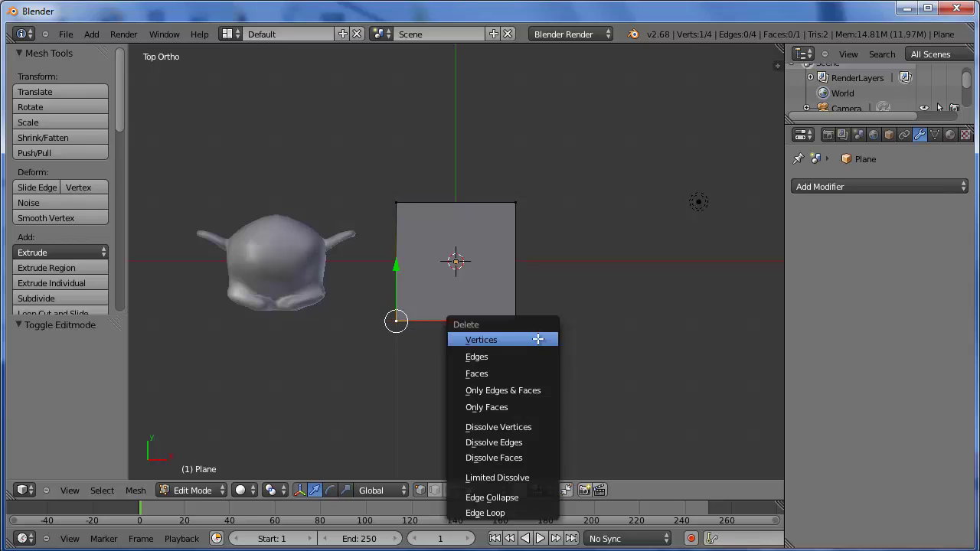
click(522, 344)
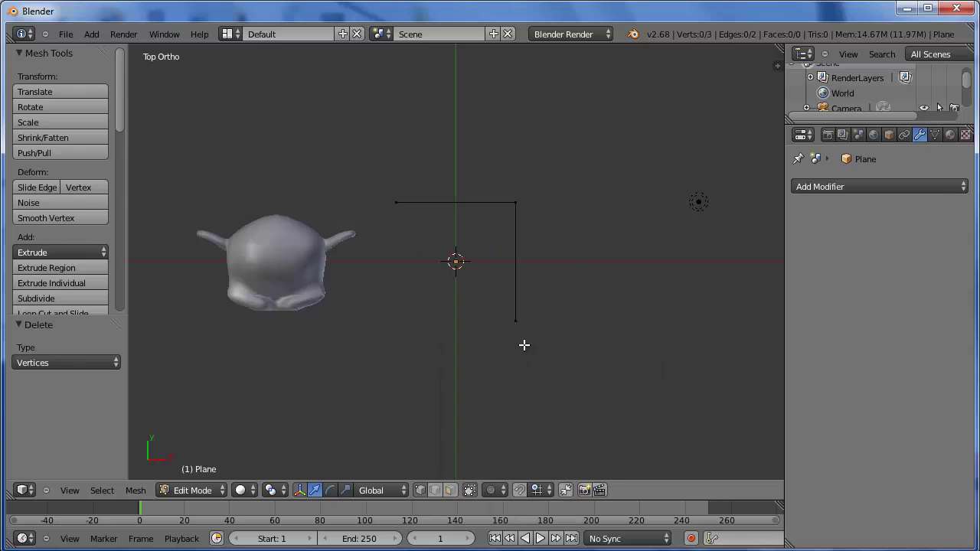
key(a)
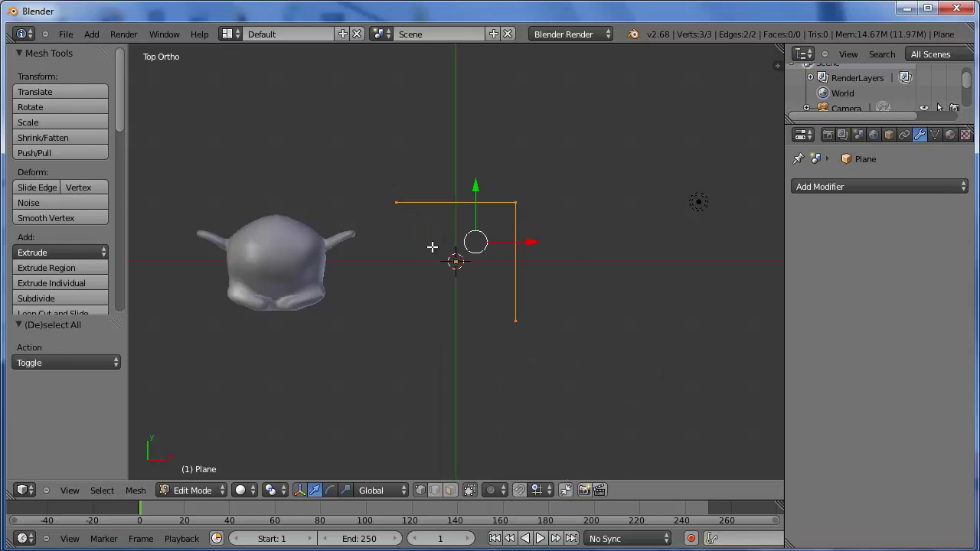
click(65, 298)
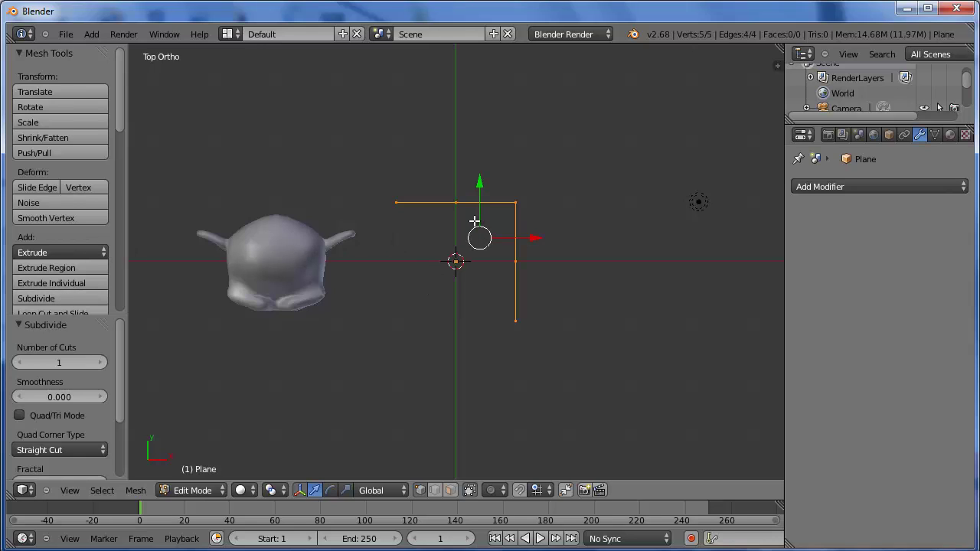
Move the upper edge's midpoint about 0.44 units up in Y and the vertical edge's midpoint about 0.71 units inward along negative X
right_click(460, 202)
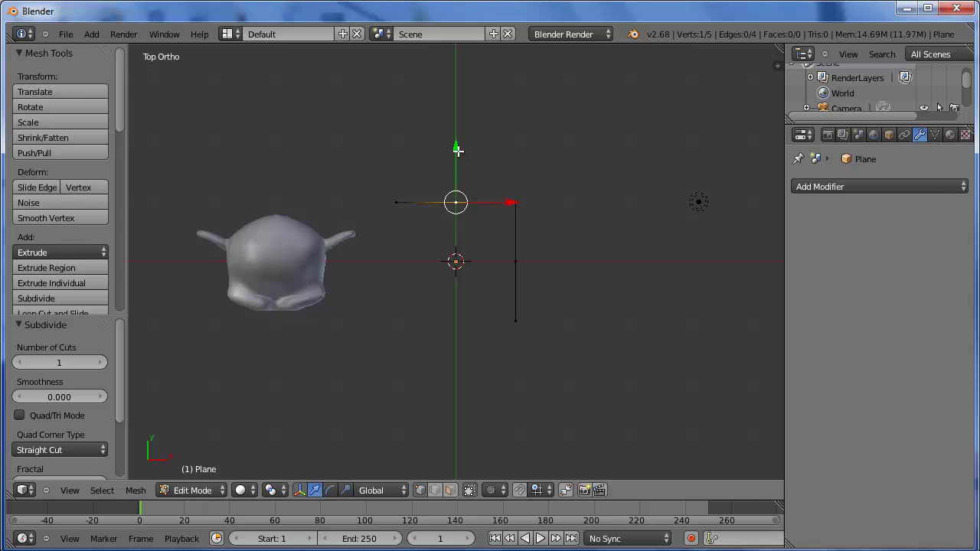
drag(456, 147, 455, 118)
right_click(515, 265)
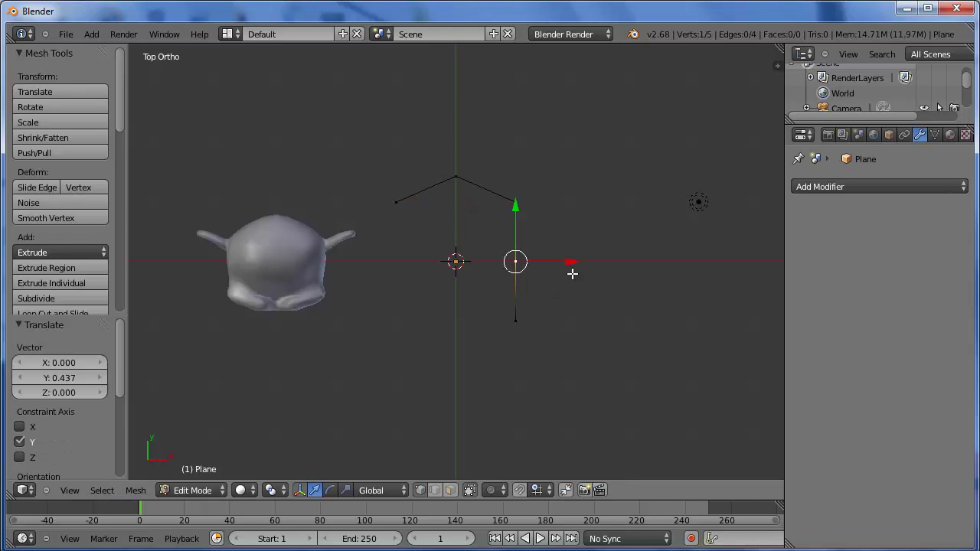
drag(571, 260, 529, 268)
Move the profile's lower end vertex toward negative X and set its X coordinate to exactly -1
right_click(515, 321)
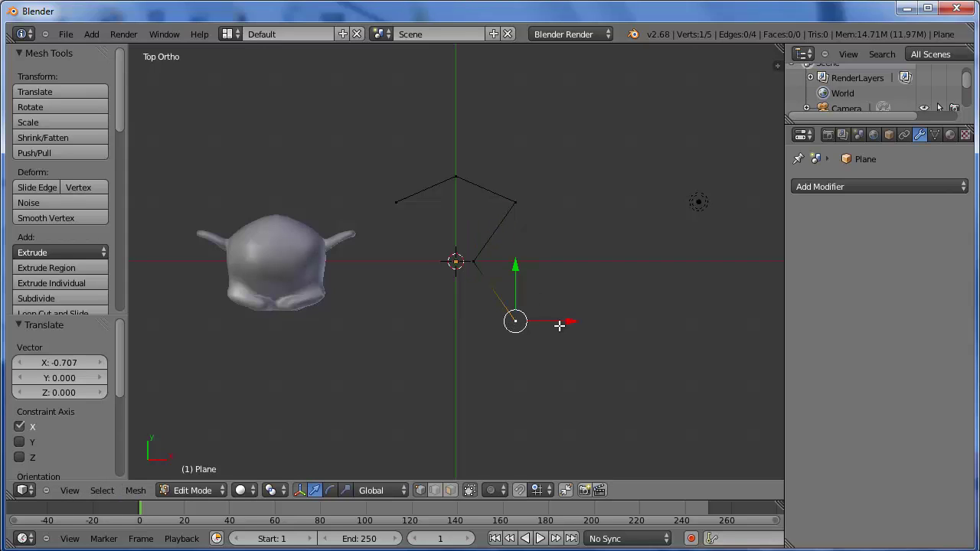
drag(573, 323, 455, 327)
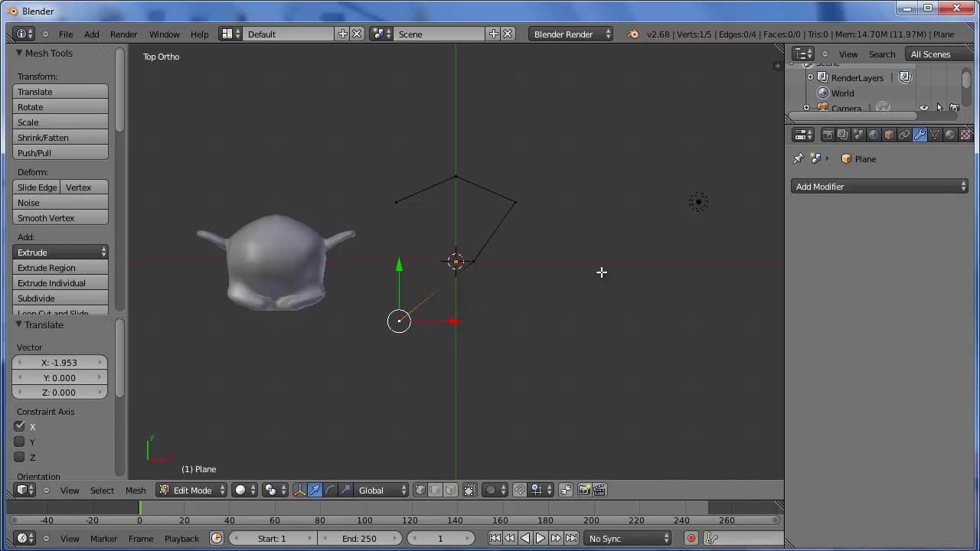
key(n)
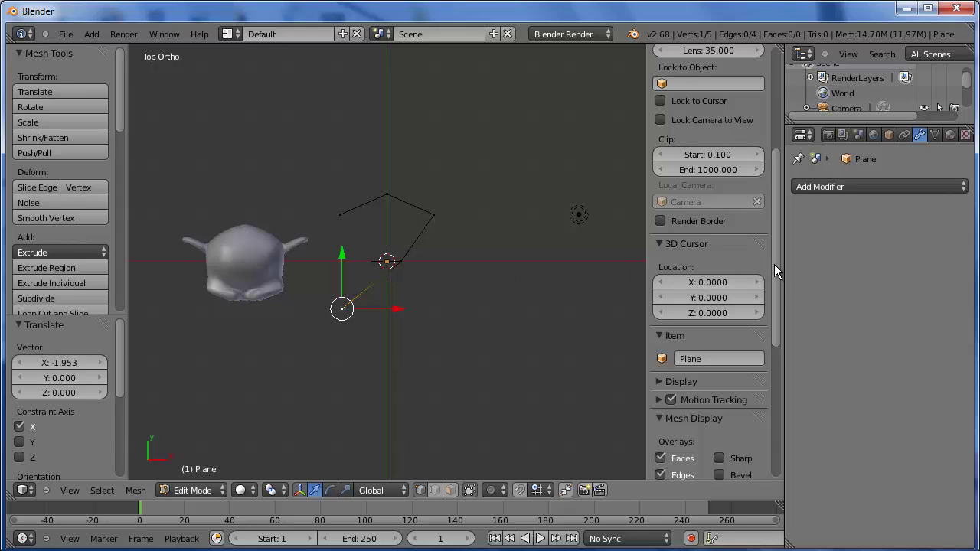
drag(774, 264, 769, 115)
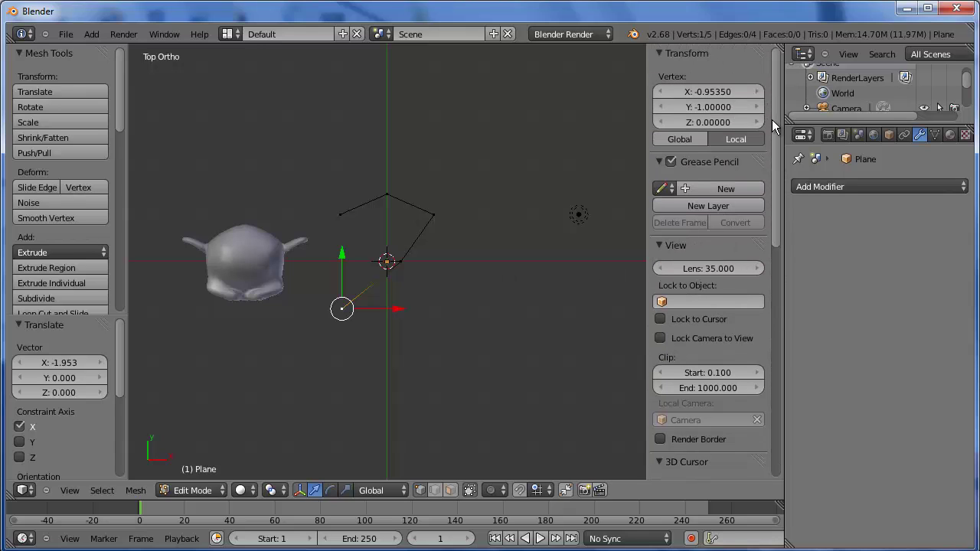
click(706, 92)
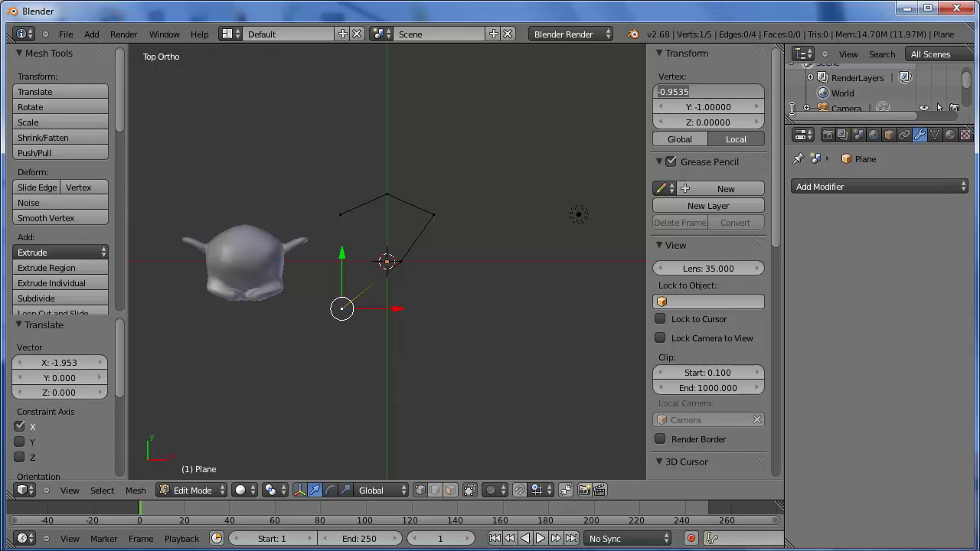
text(-1)
key(Return)
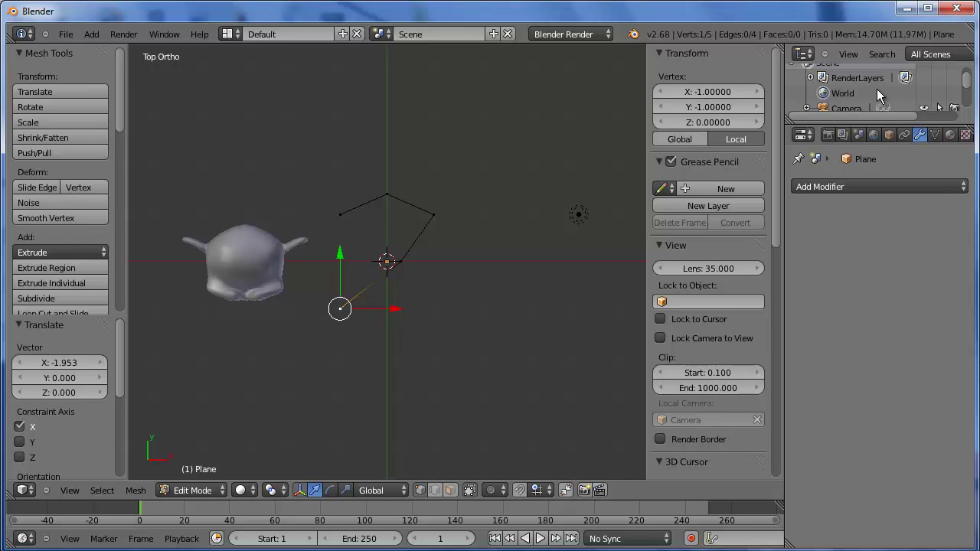
Move the profile's inner vertex near the origin about 0.34 units down along the Y axis
right_click(399, 262)
key(g)
key(y)
click(414, 221)
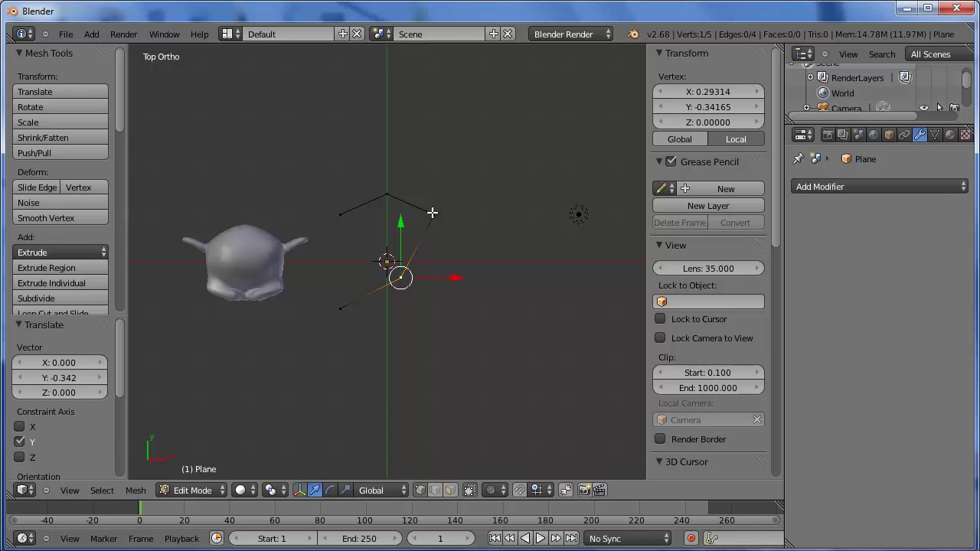
Shift the profile's topmost vertex about 0.2 units along the positive X axis
right_click(431, 214)
right_click(385, 195)
key(g)
key(x)
click(454, 193)
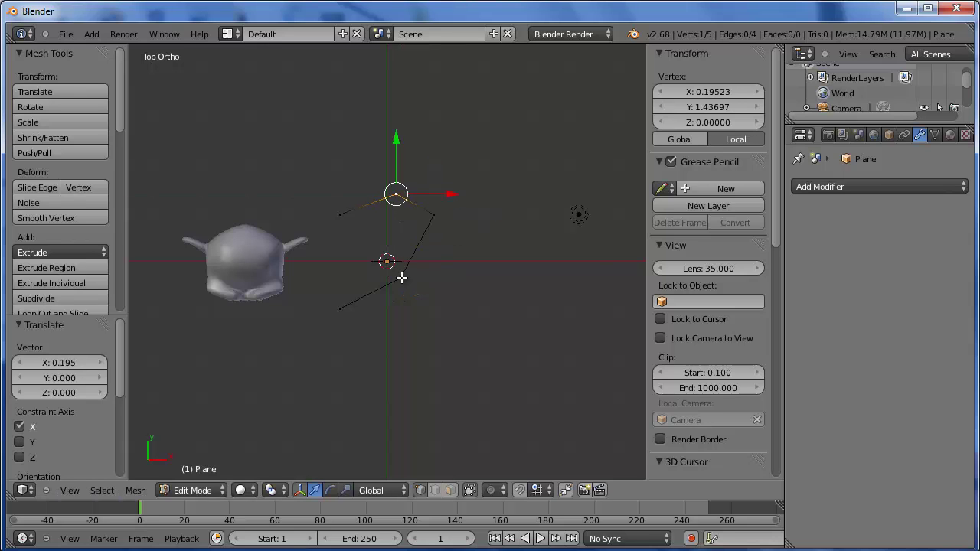
Move the profile's inner vertex below the X axis about 0.15 units along the positive X axis
right_click(400, 277)
key(g)
key(x)
click(466, 280)
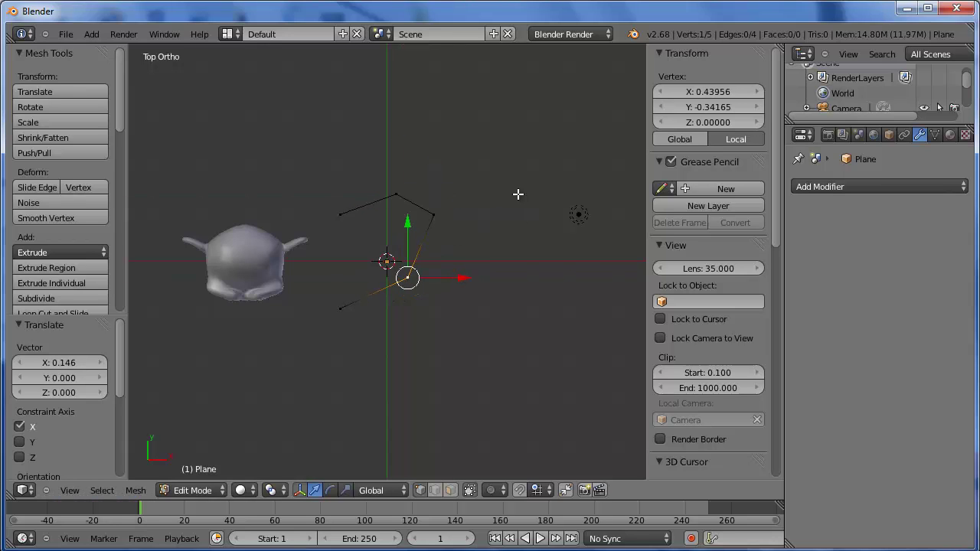
Leave mesh editing and set the profile object's X location to 1
key(Tab)
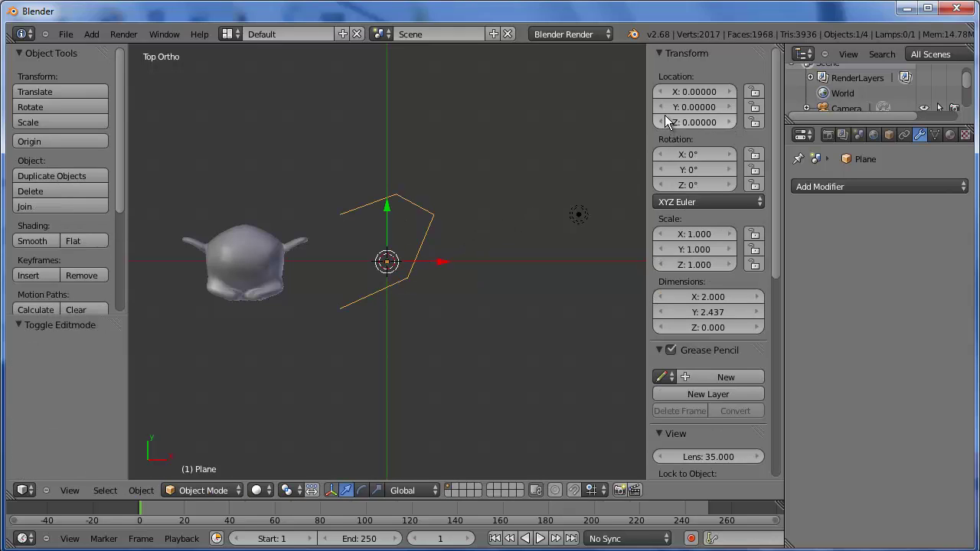
click(692, 90)
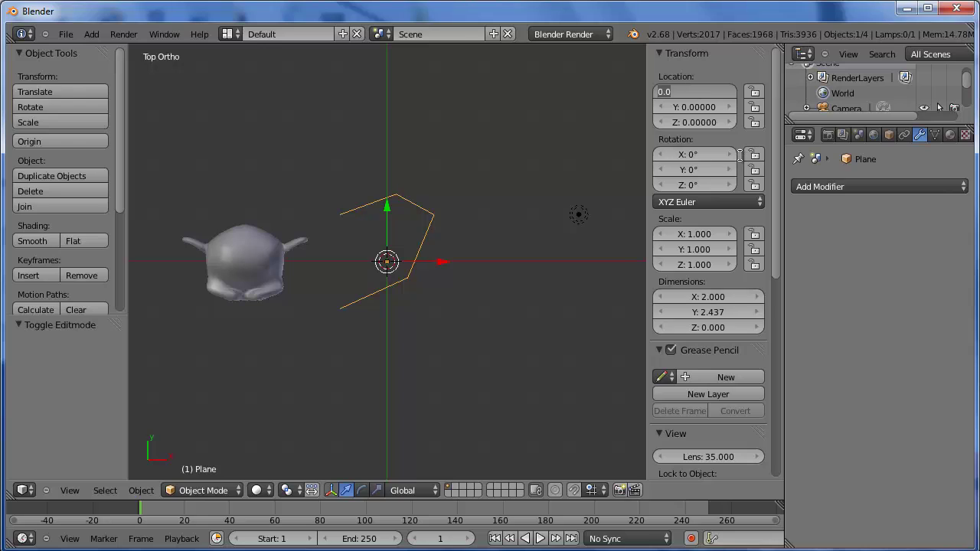
text(1)
key(Return)
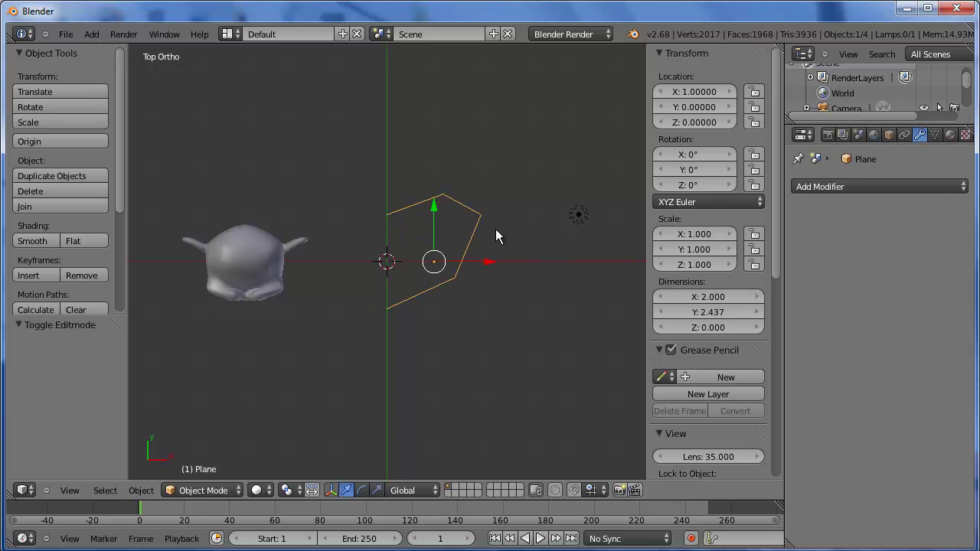
Move the profile's lower end vertex on the Y axis about 0.73 units down along Y
key(Tab)
right_click(388, 309)
key(g)
key(y)
click(385, 289)
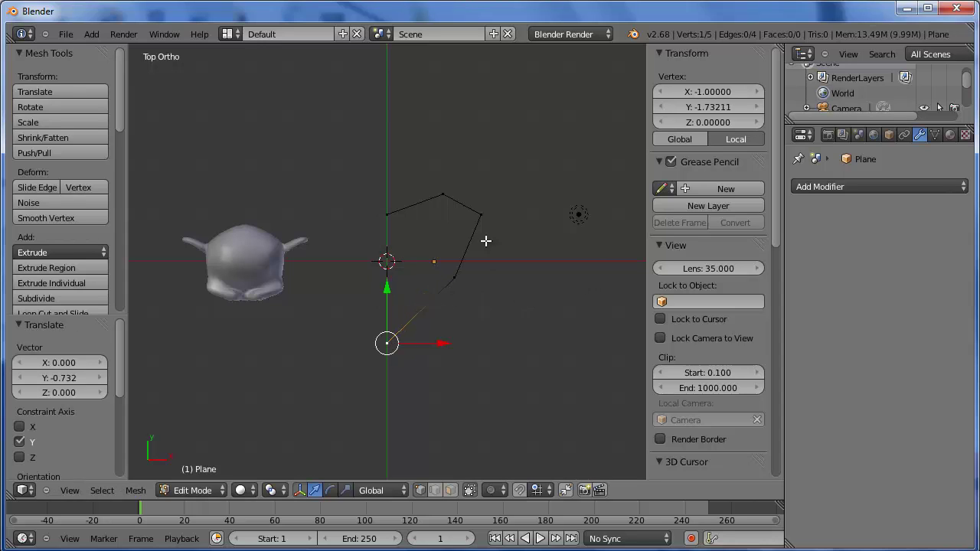
Lower the vertex next to the lower end about 0.36 units and the outermost vertex about 0.18 units along Y, finishing mesh editing
right_click(455, 278)
key(g)
key(y)
click(457, 296)
right_click(481, 214)
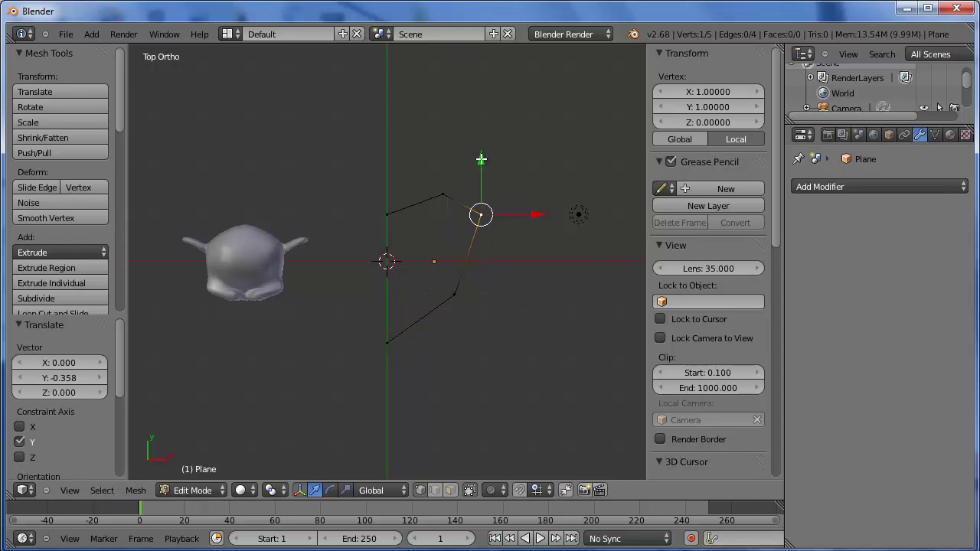
drag(480, 159, 481, 167)
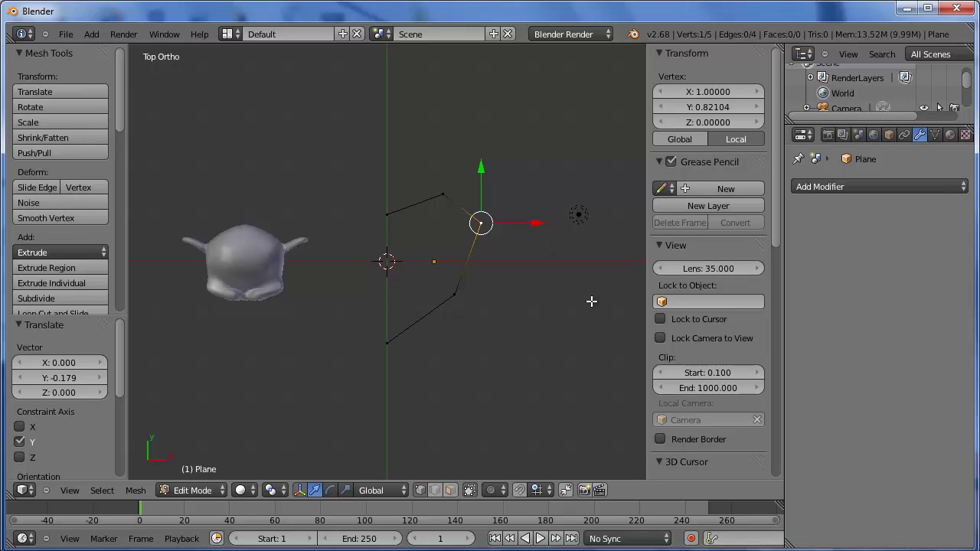
key(Tab)
Try a Mirror modifier on the half-heart profile and remove it again
click(822, 186)
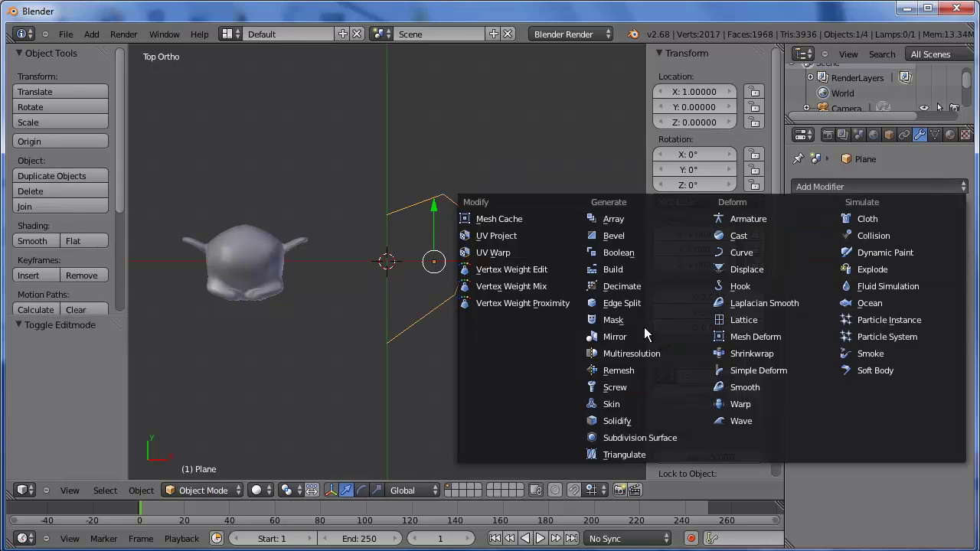
click(612, 338)
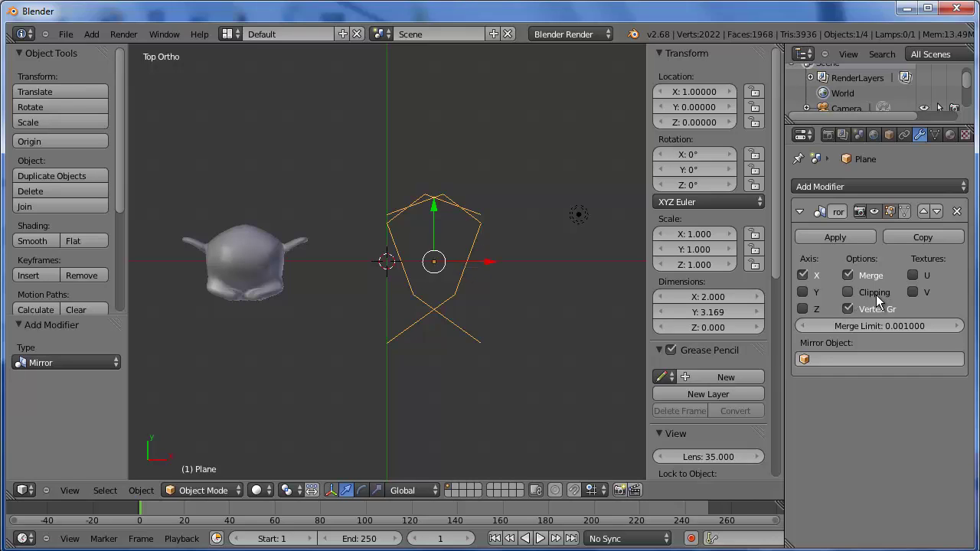
click(957, 212)
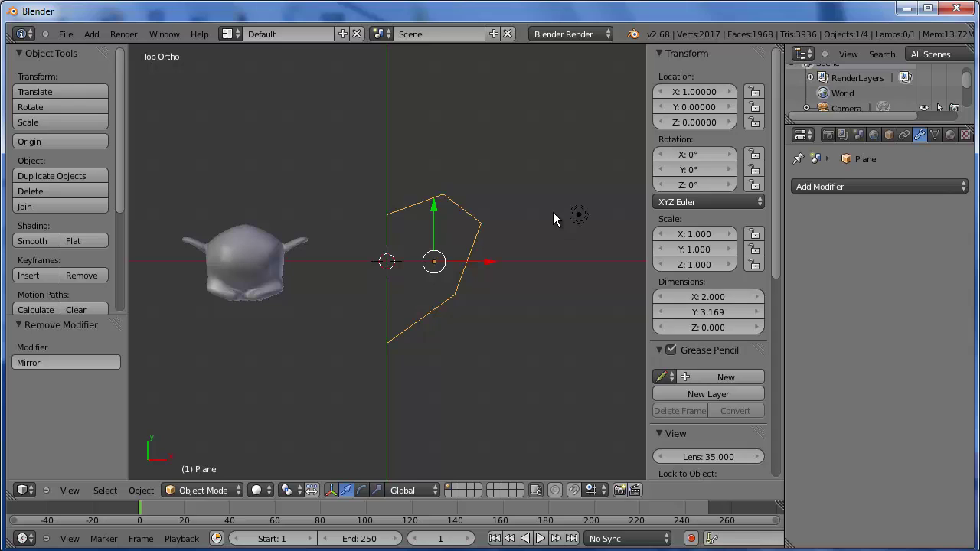
Apply the profile's location so its origin sits at the world centre, and mirror it across X with an applied Mirror modifier
key(ctrl+a)
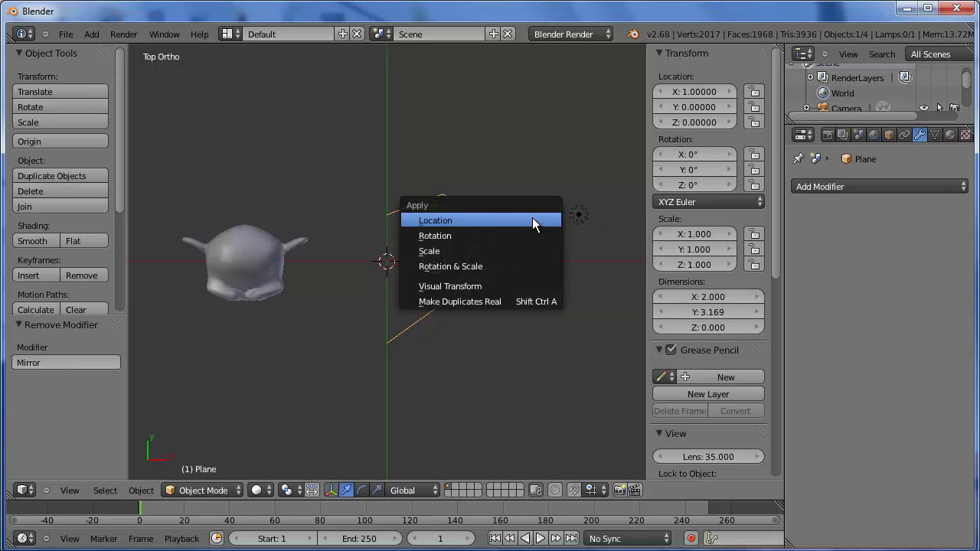
click(532, 219)
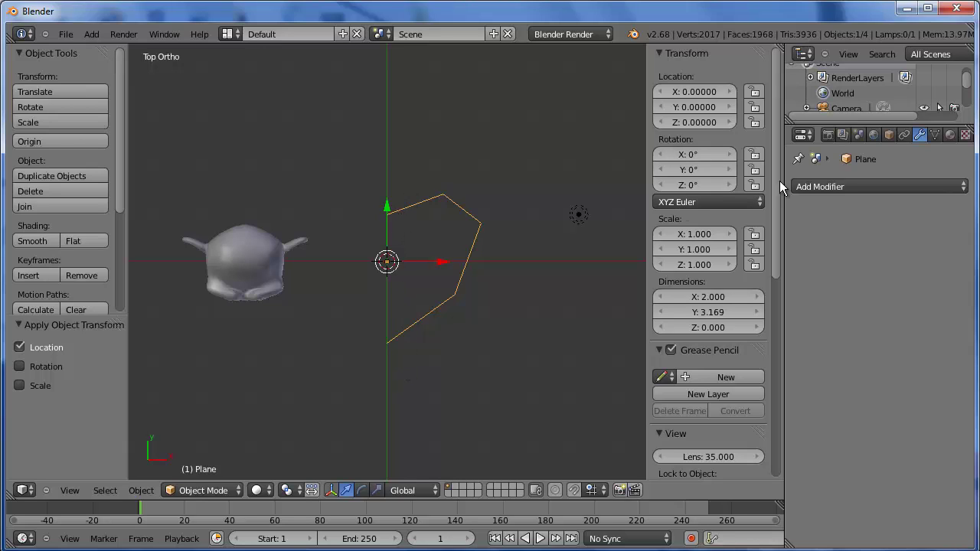
click(819, 186)
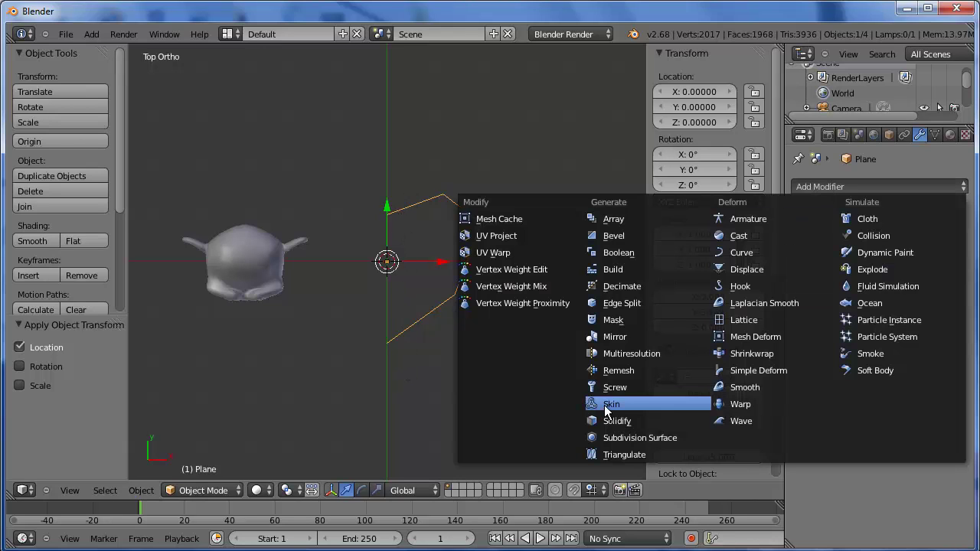
click(626, 336)
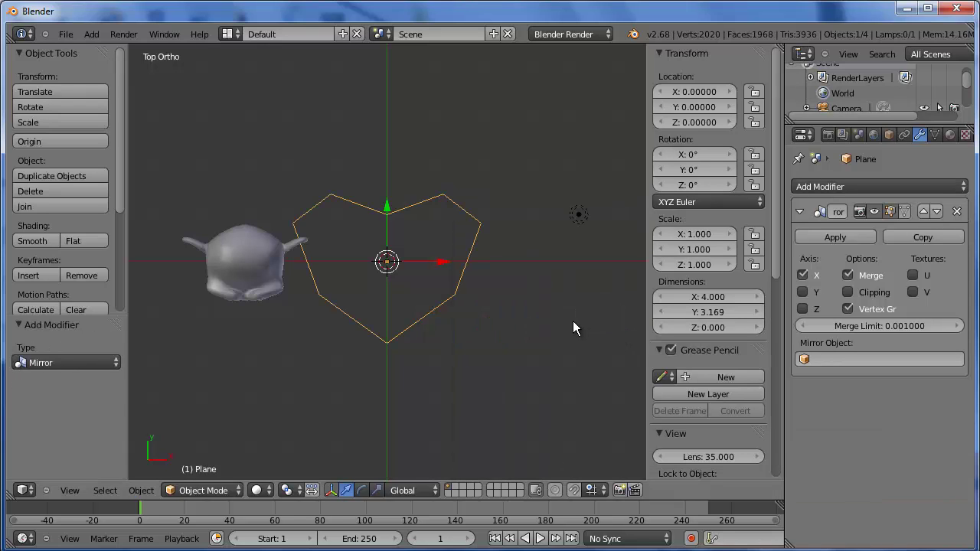
click(834, 237)
Scale the heart outline to 0.5 in both X and Y
click(689, 234)
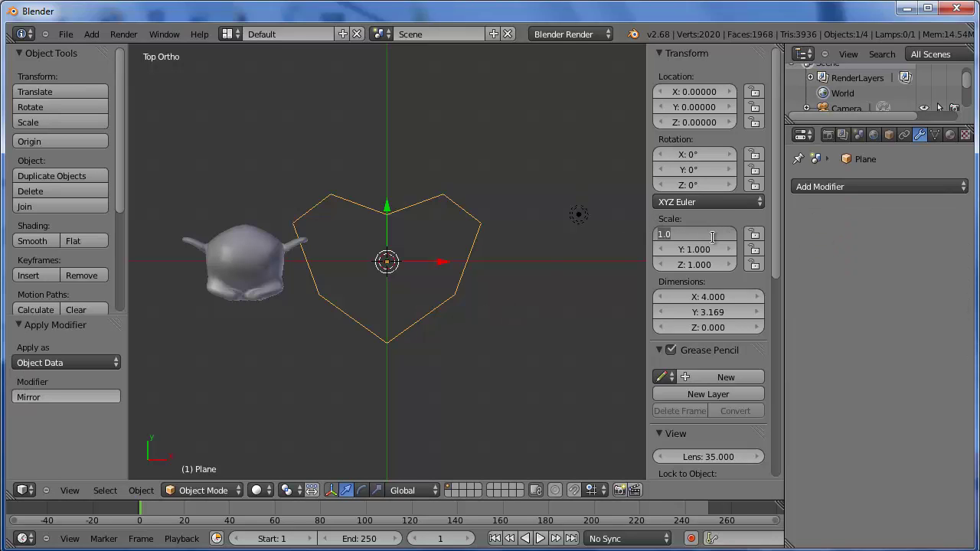
text(0.5)
key(Return)
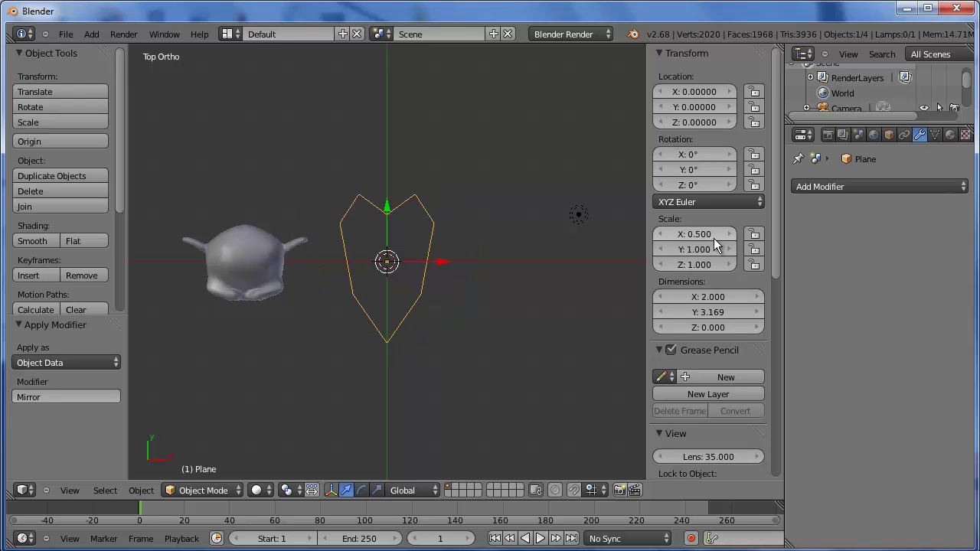
click(696, 250)
text(0.5)
key(Return)
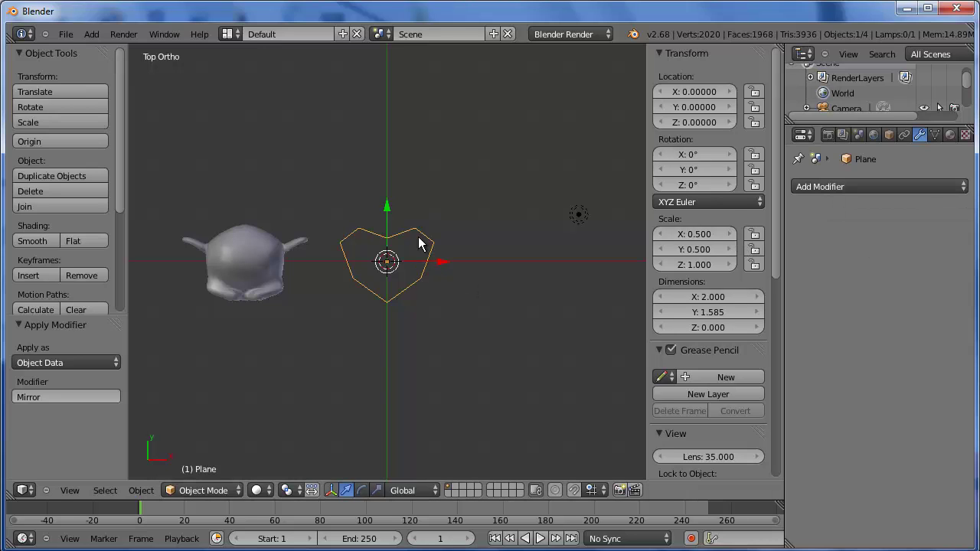
Add a Subdivision Surface modifier to the heart outline and lower its upper notch vertex about 0.21 units along Y
click(857, 186)
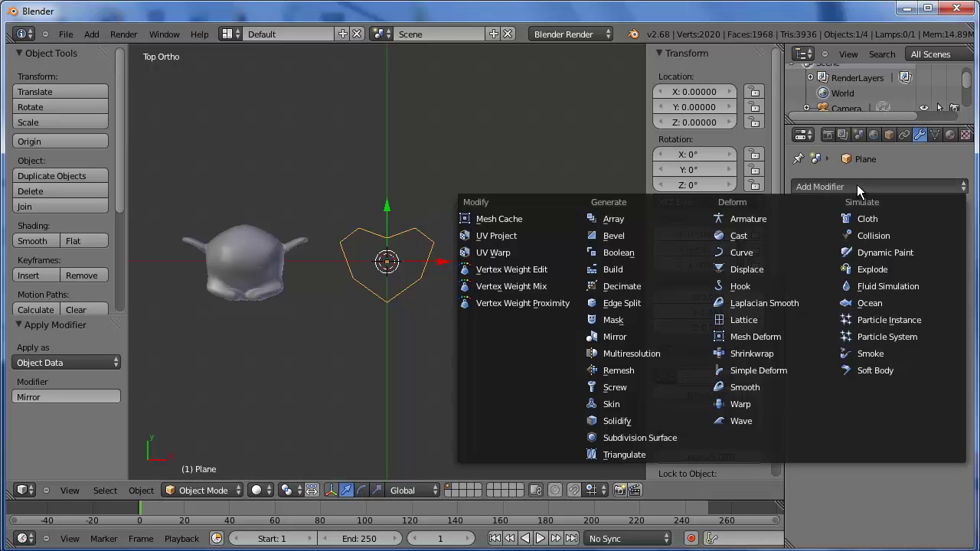
click(647, 438)
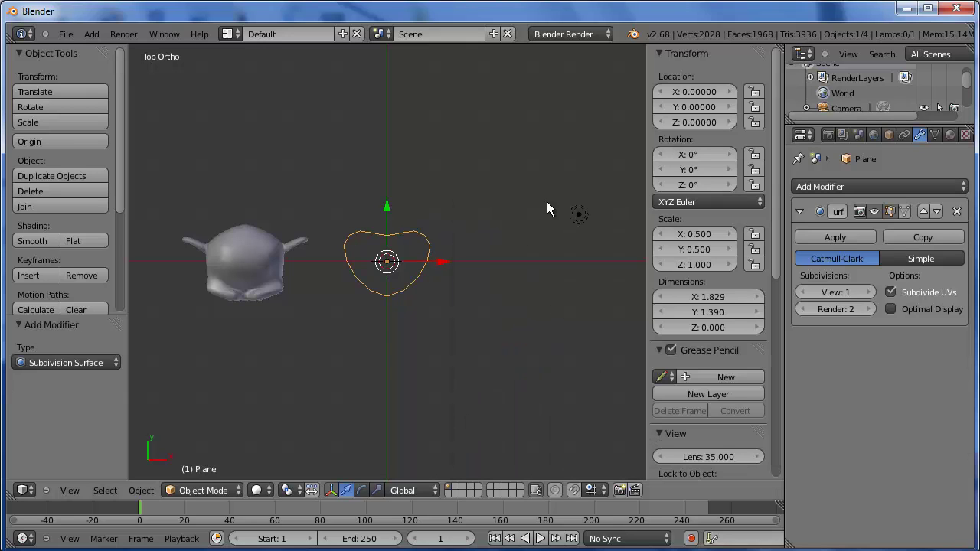
key(Tab)
right_click(386, 244)
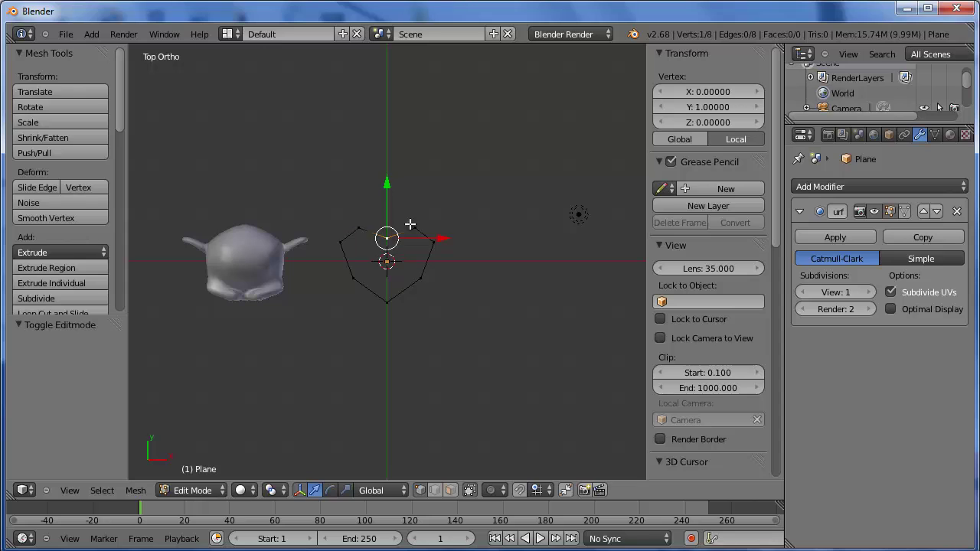
drag(387, 186, 388, 193)
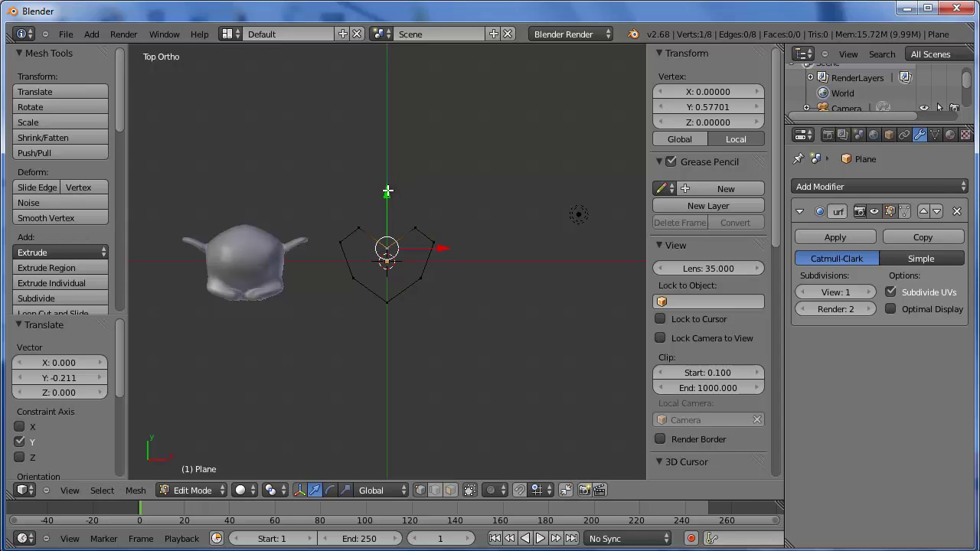
key(Tab)
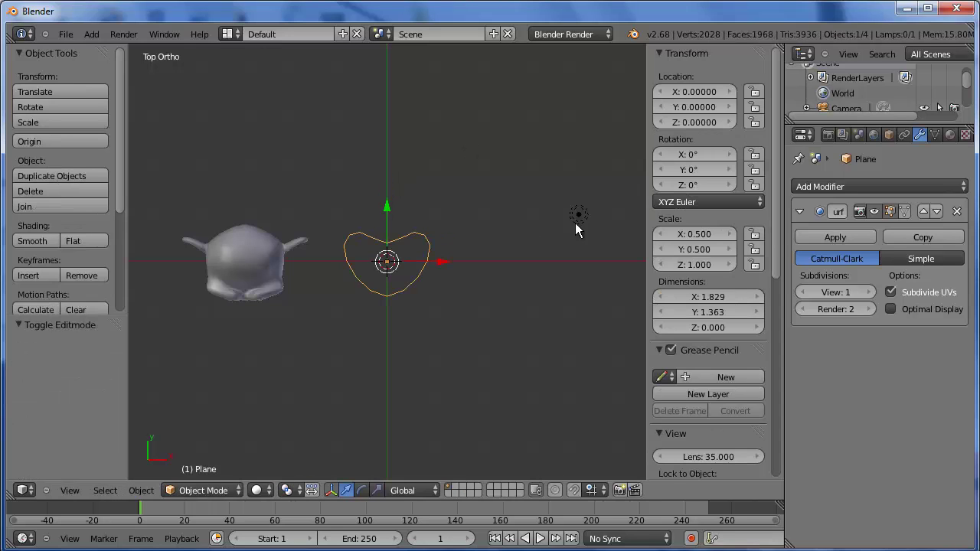
Apply the Subdivision Surface modifier and extrude the entire heart outline about 0.42 units up along Z
click(830, 235)
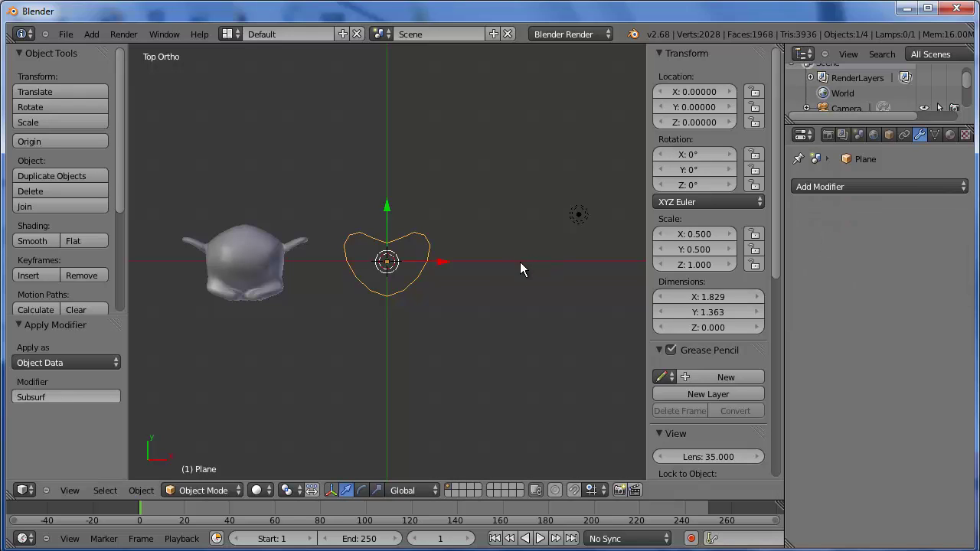
key(Tab)
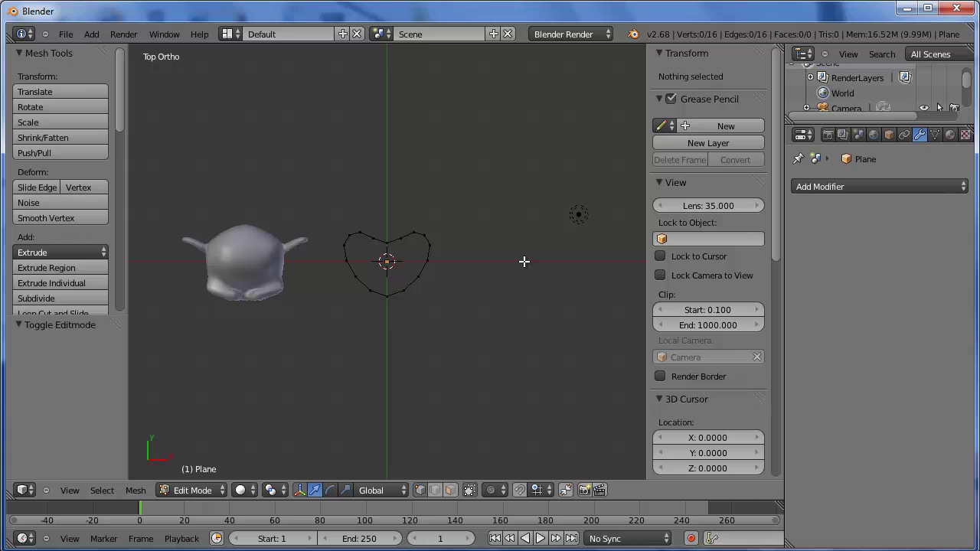
middle_drag(524, 261, 508, 127)
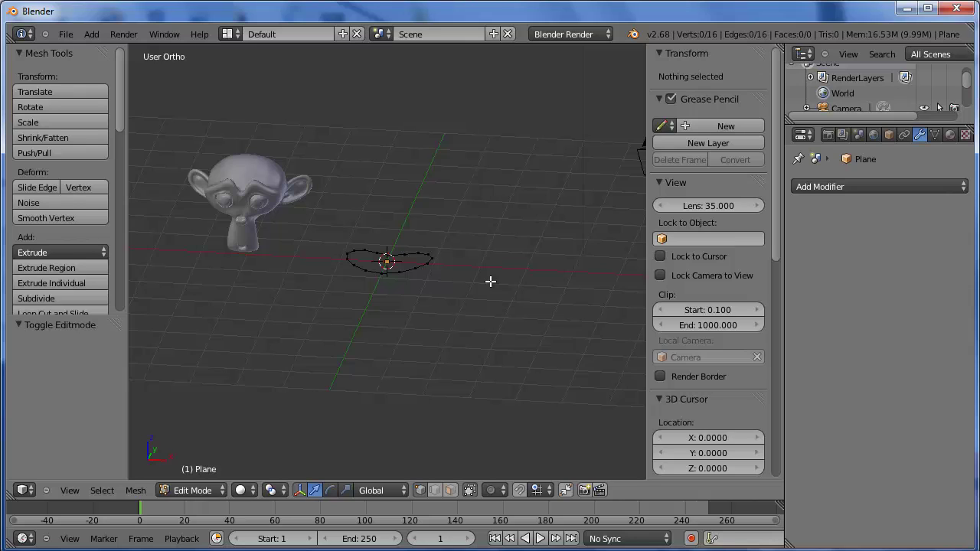
key(a)
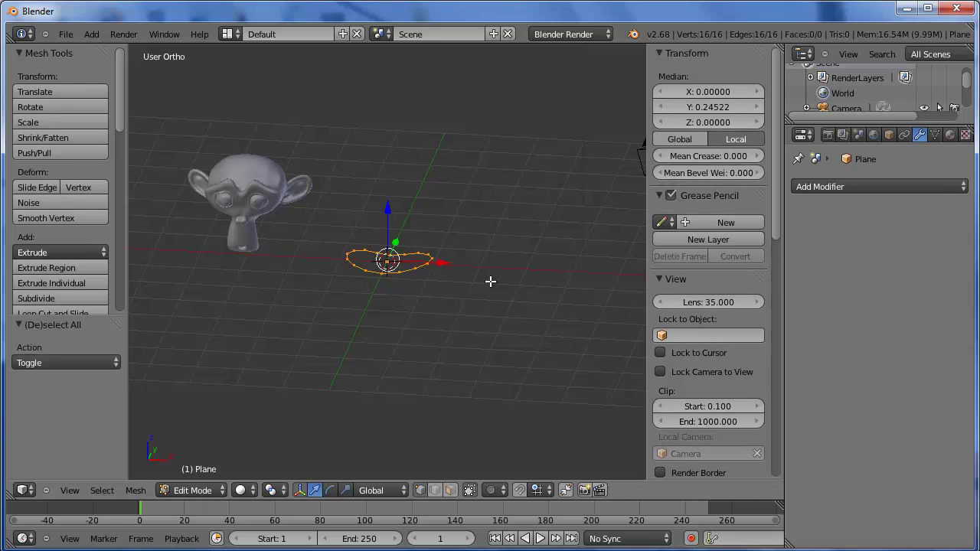
key(e)
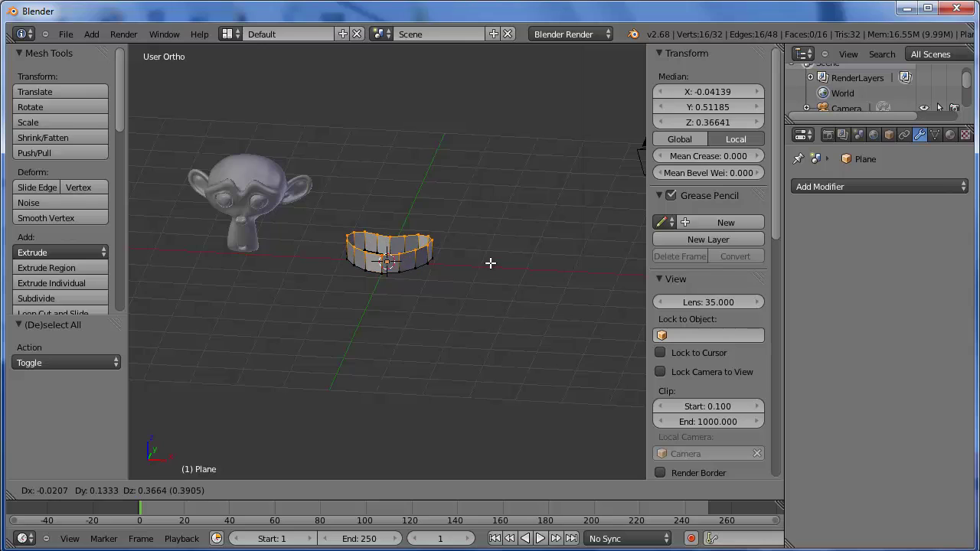
key(z)
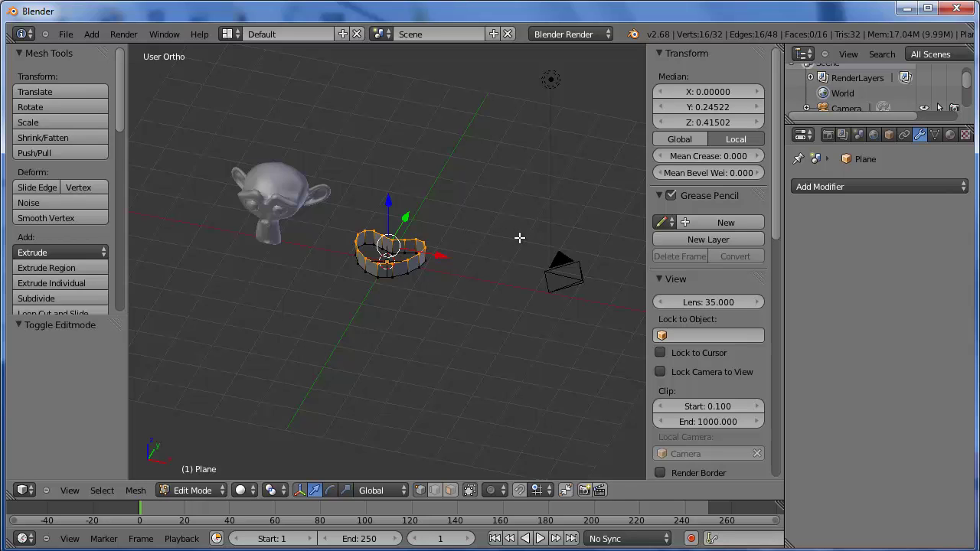
Close the extruded heart with one face across its upper rim and one across its lower rim, finishing mesh editing
key(f)
middle_drag(520, 238, 521, 192)
key(z)
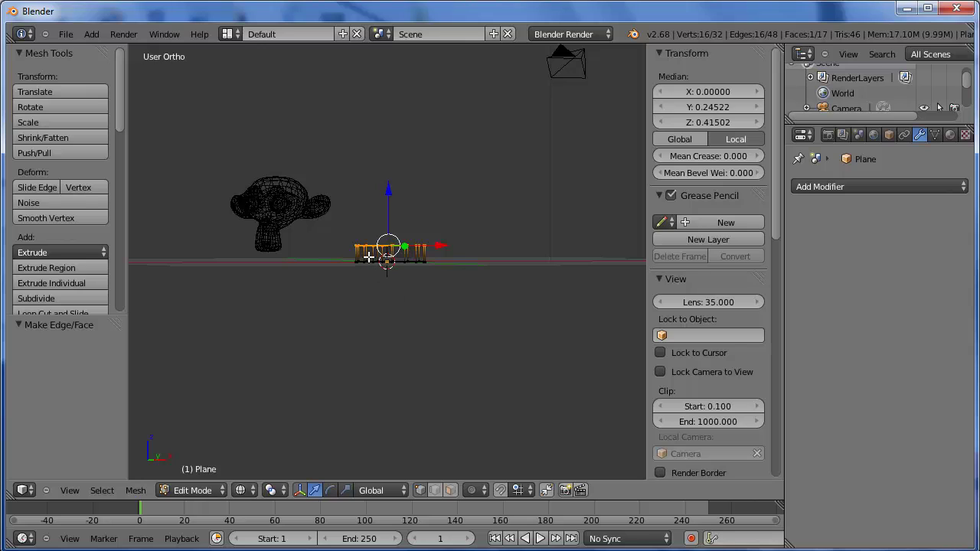
key(a)
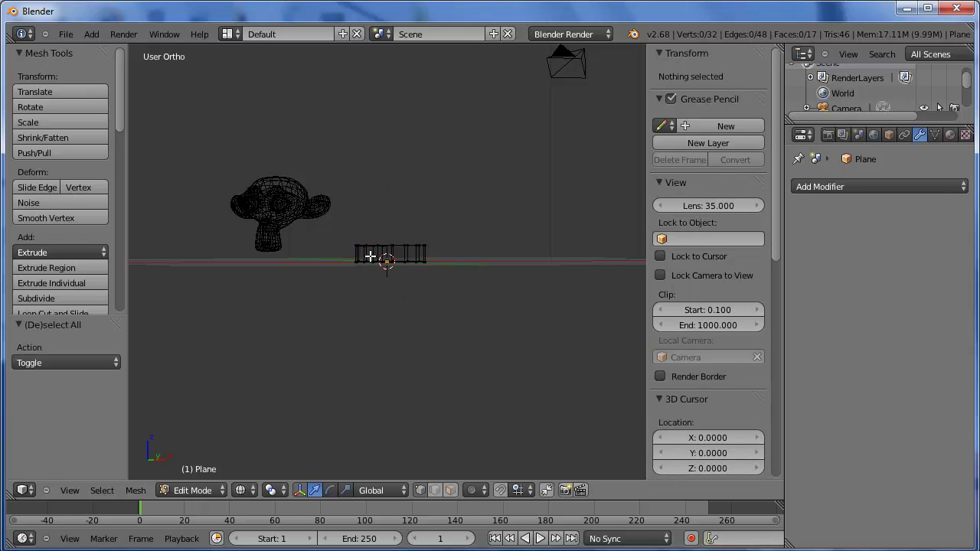
key(b)
drag(341, 257, 458, 274)
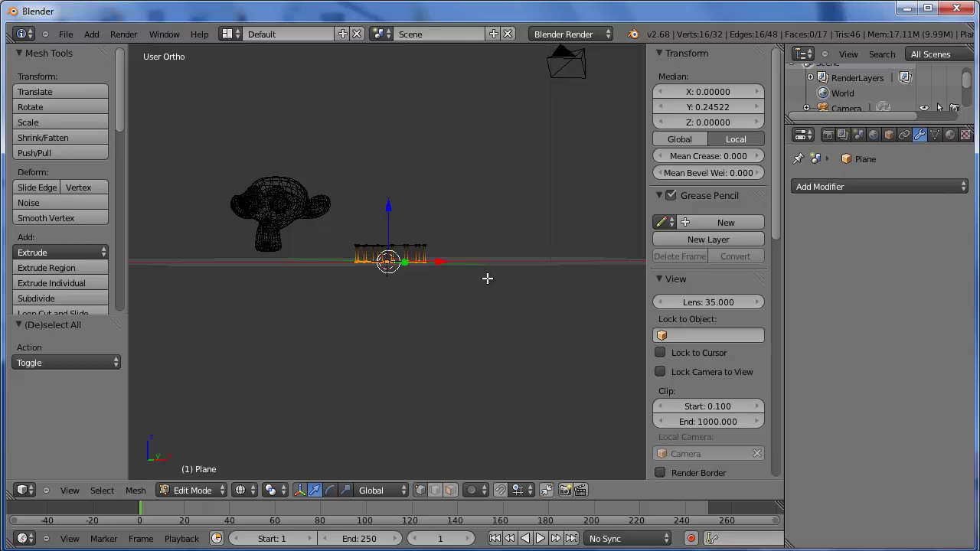
middle_drag(492, 276, 499, 237)
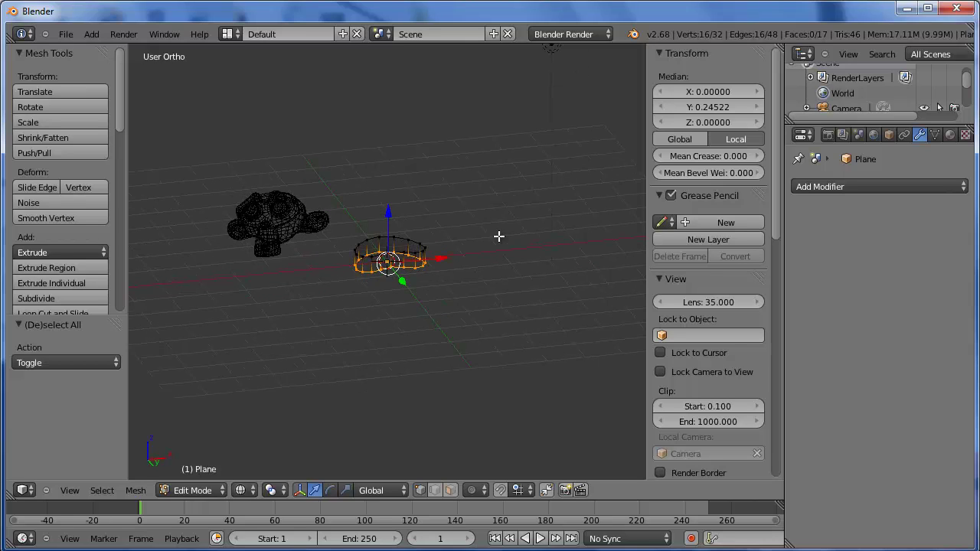
key(f)
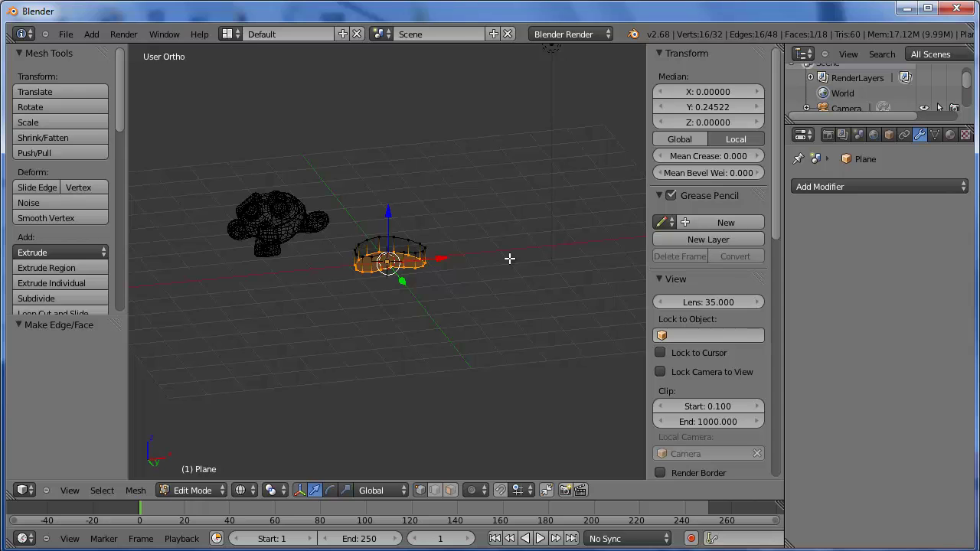
key(z)
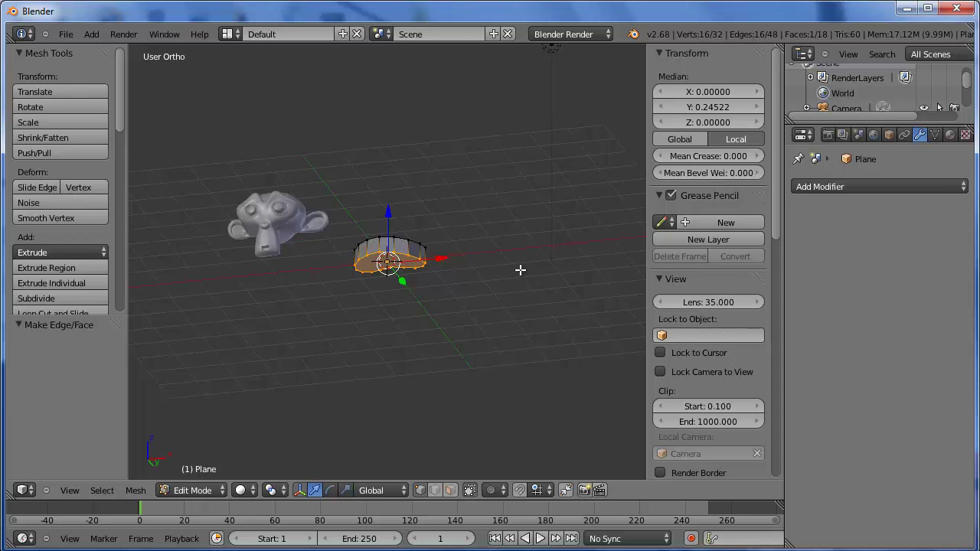
key(Tab)
Add a Subdivision Surface modifier to the closed heart mesh and apply it
middle_drag(522, 267, 477, 338)
click(825, 186)
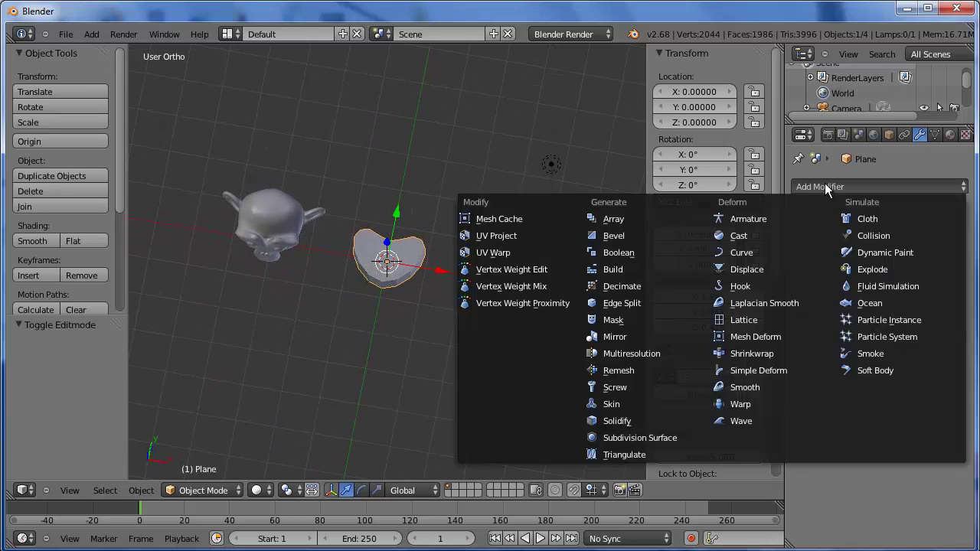
click(642, 438)
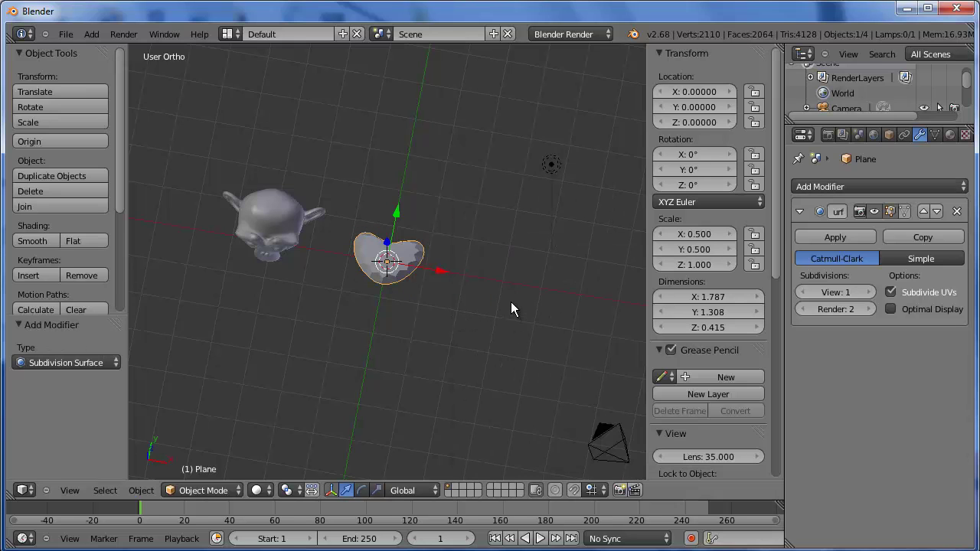
middle_drag(511, 302, 440, 300)
scroll(477, 280, up, 4)
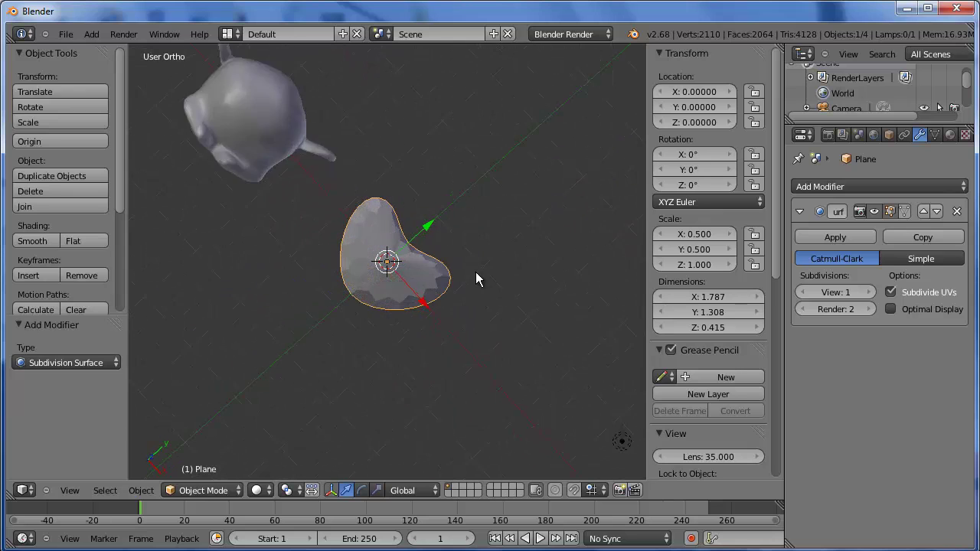
scroll(476, 279, up, 3)
middle_drag(518, 268, 466, 268)
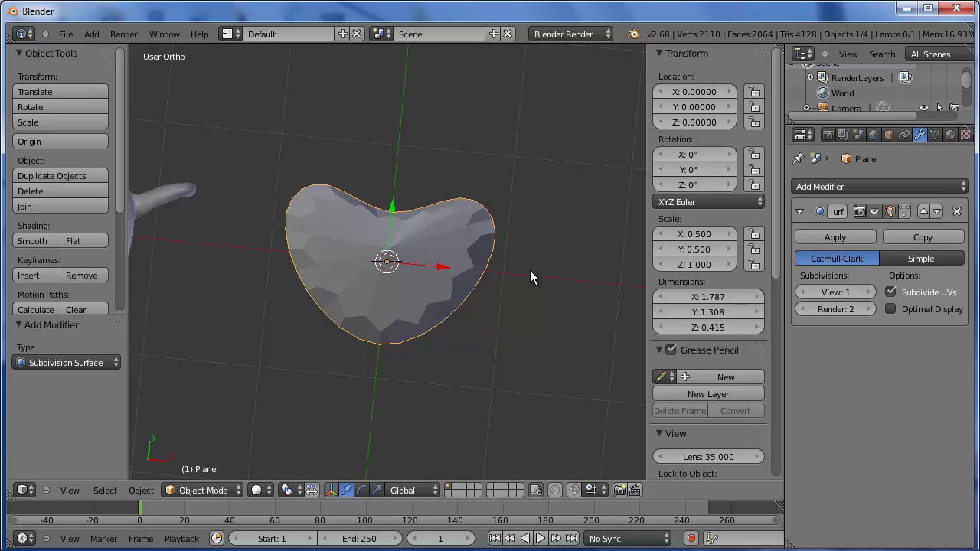
click(845, 237)
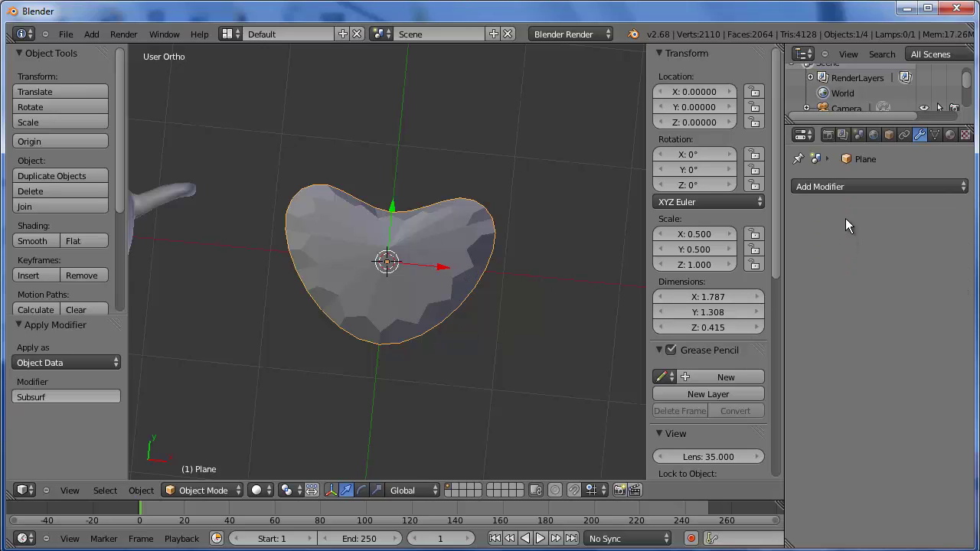
Add another Subdivision Surface modifier to the heart, leaving it unapplied at view level 1
click(847, 186)
click(665, 440)
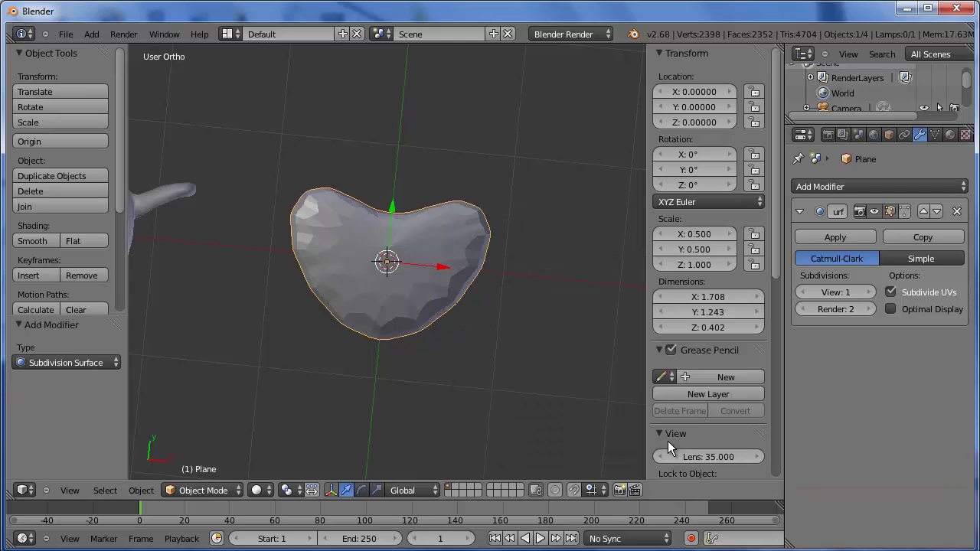
middle_drag(573, 277, 568, 239)
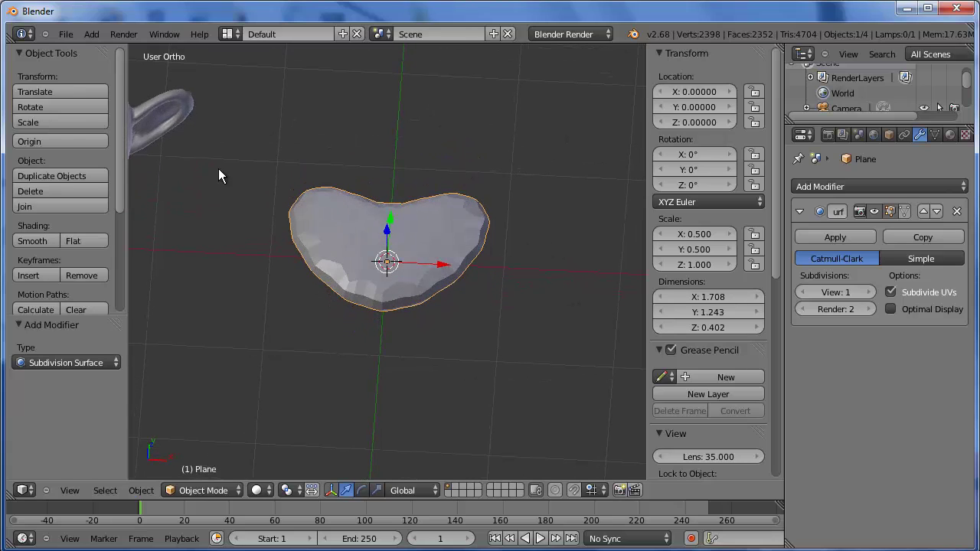
Render a still image of the scene to check it, and return to the 3D scene
click(125, 35)
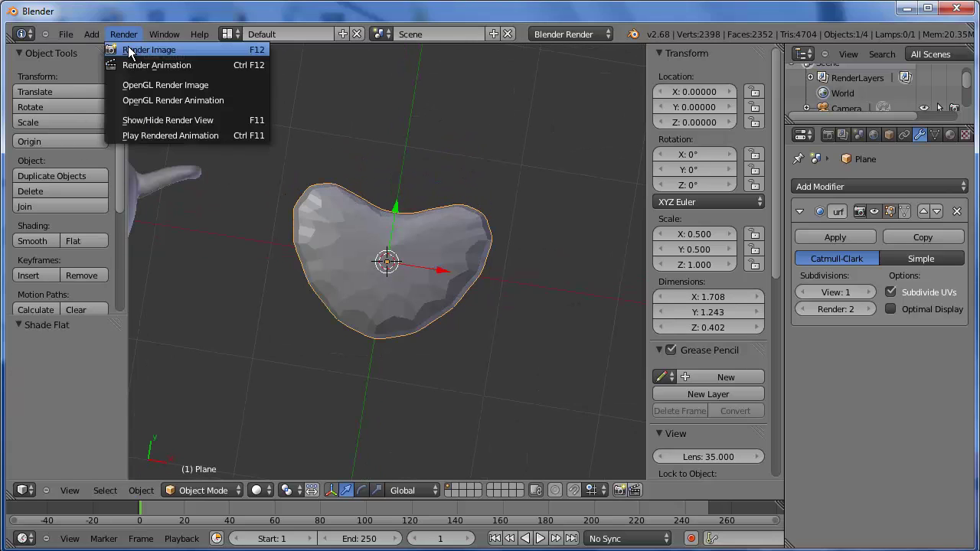
click(128, 47)
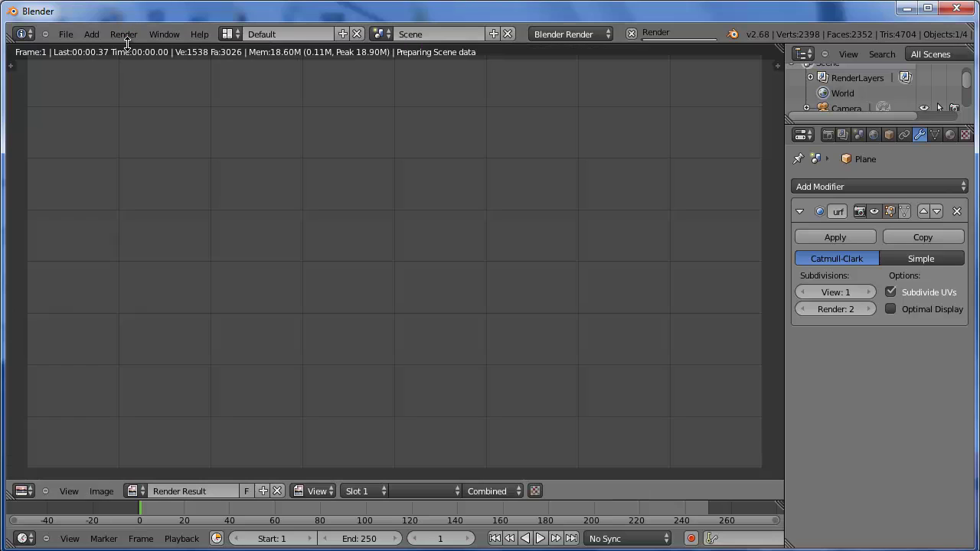
scroll(564, 276, down, 2)
middle_drag(593, 352, 564, 274)
key(Escape)
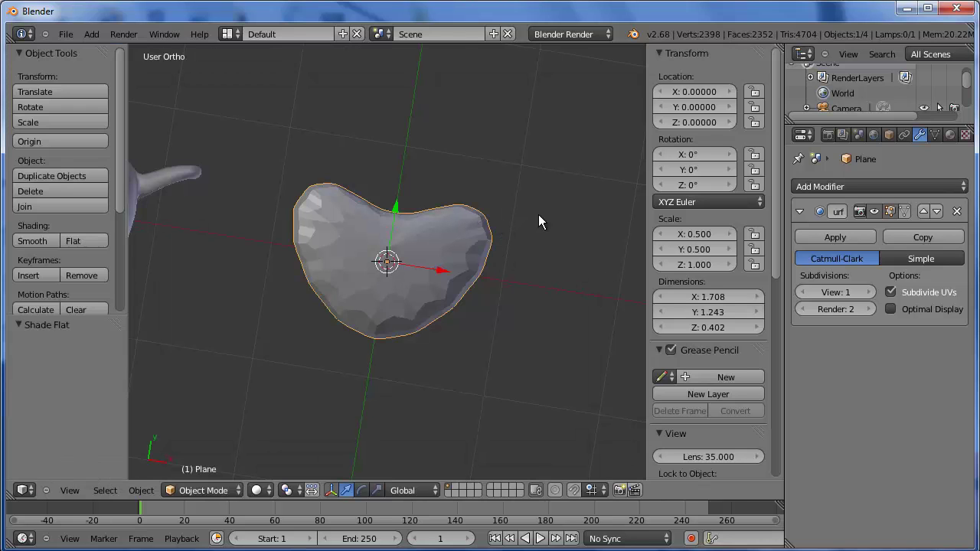
Stand the heart upright with an X rotation of 90° and raise it about 2.52 units along Z
scroll(527, 220, down, 5)
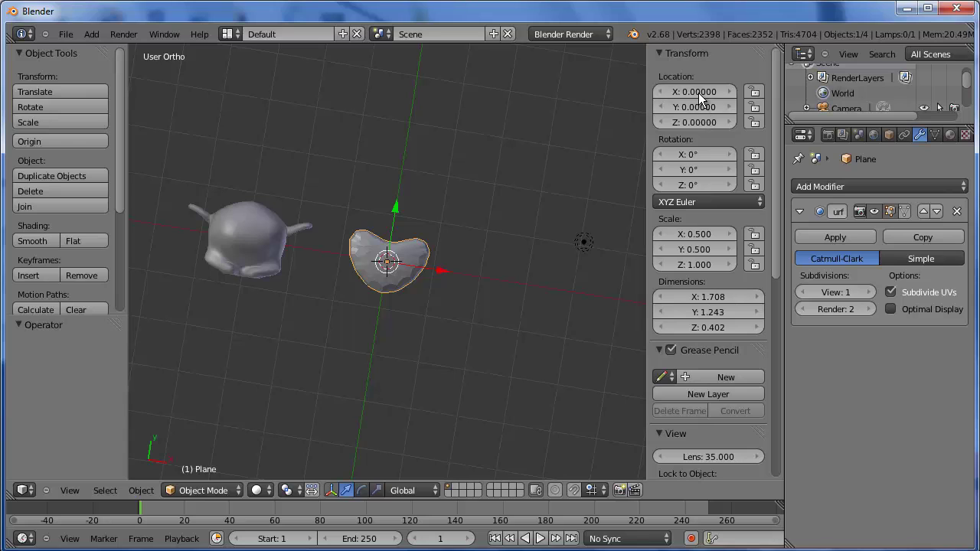
click(693, 154)
text(90)
key(Return)
middle_drag(536, 258, 519, 97)
drag(389, 212, 396, 85)
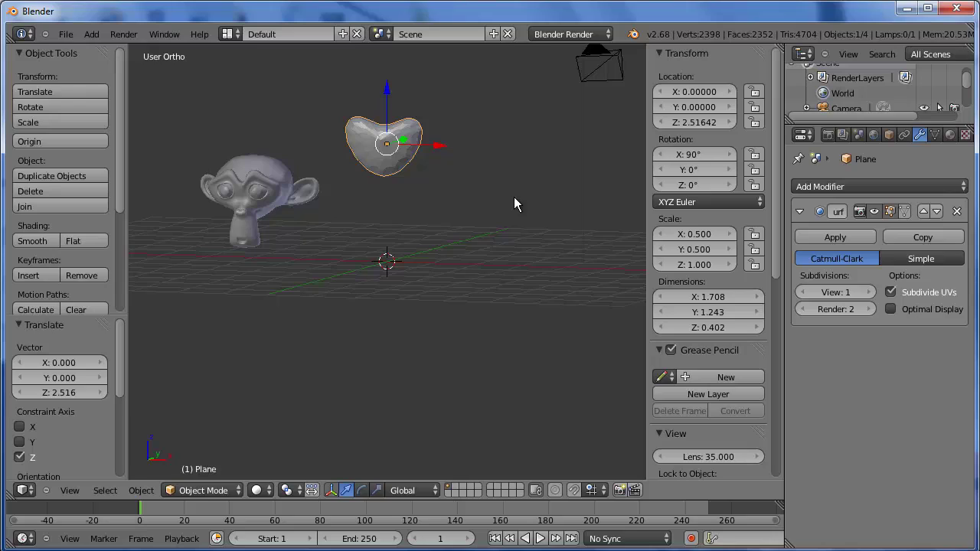
scroll(514, 197, down, 2)
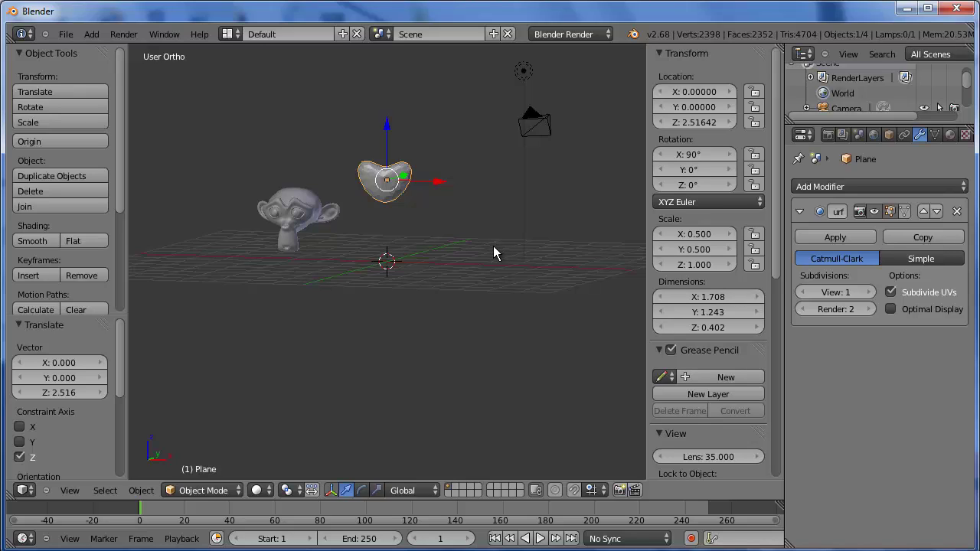
Deselect everything and add a cube with a radius of 0.75 at the origin
key(a)
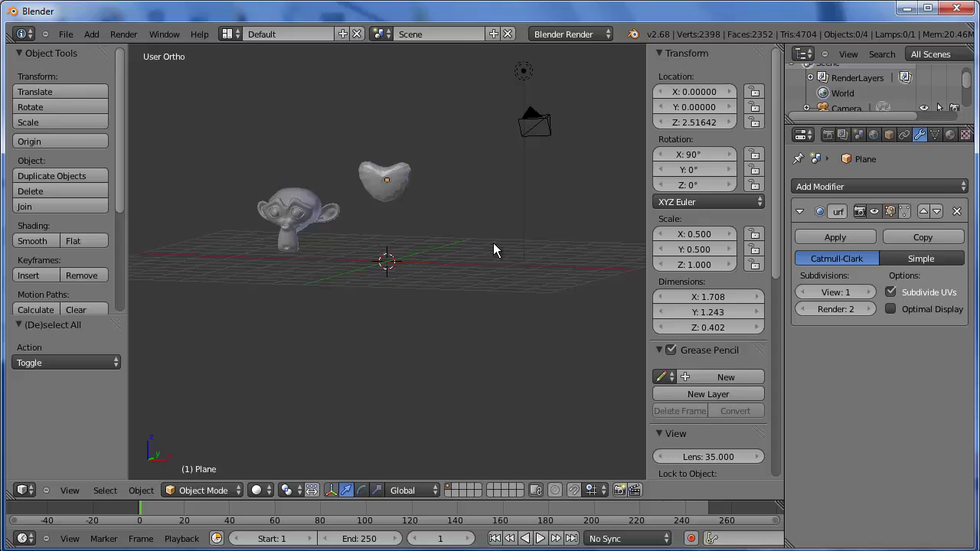
key(shift+a)
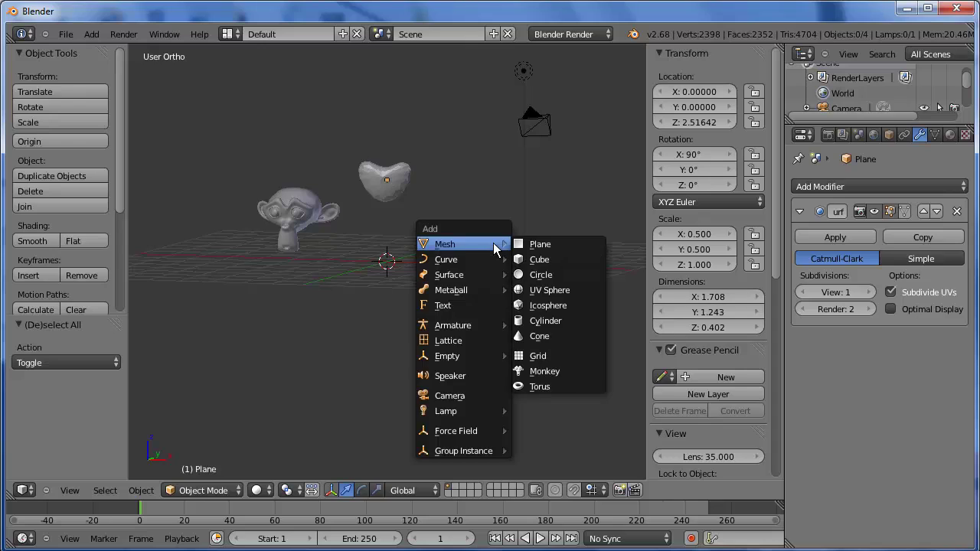
click(529, 260)
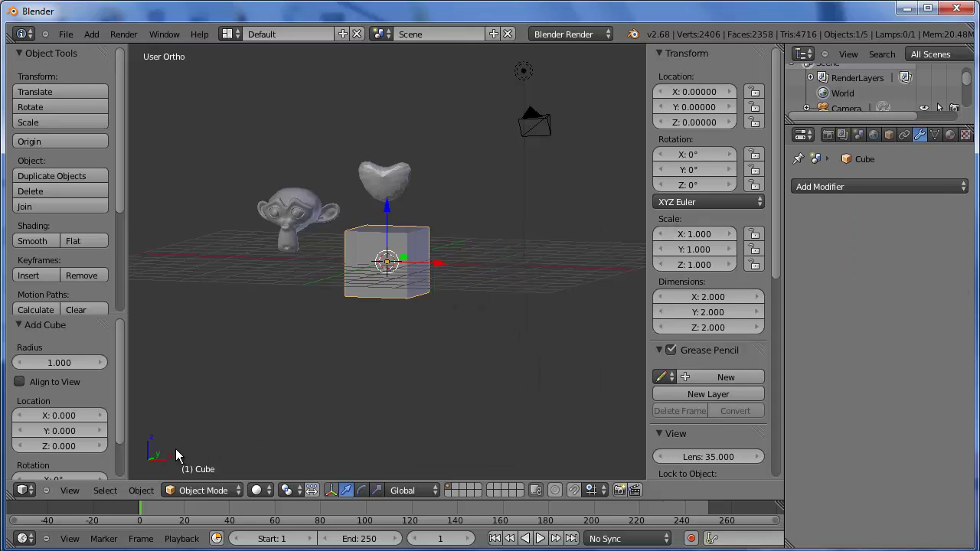
click(52, 363)
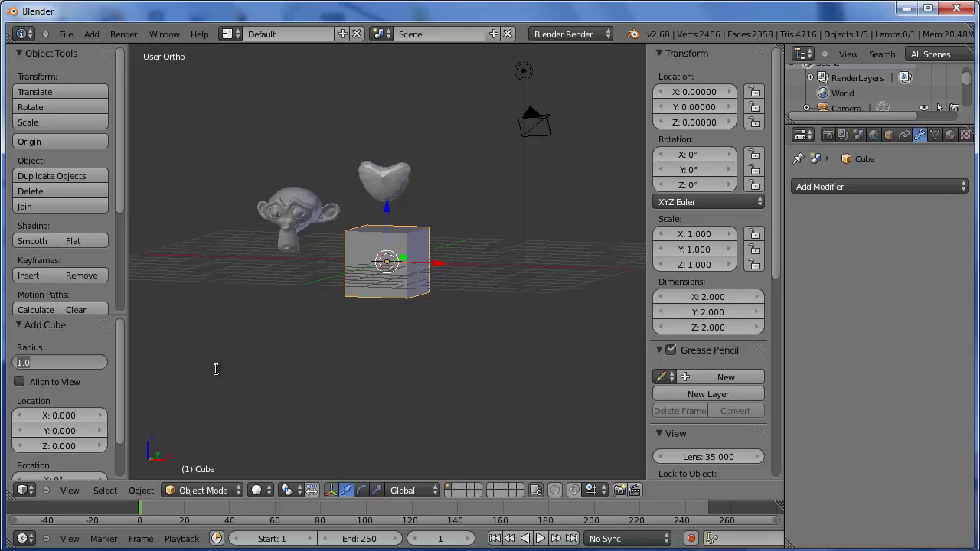
key(BackSpace)
key(Return)
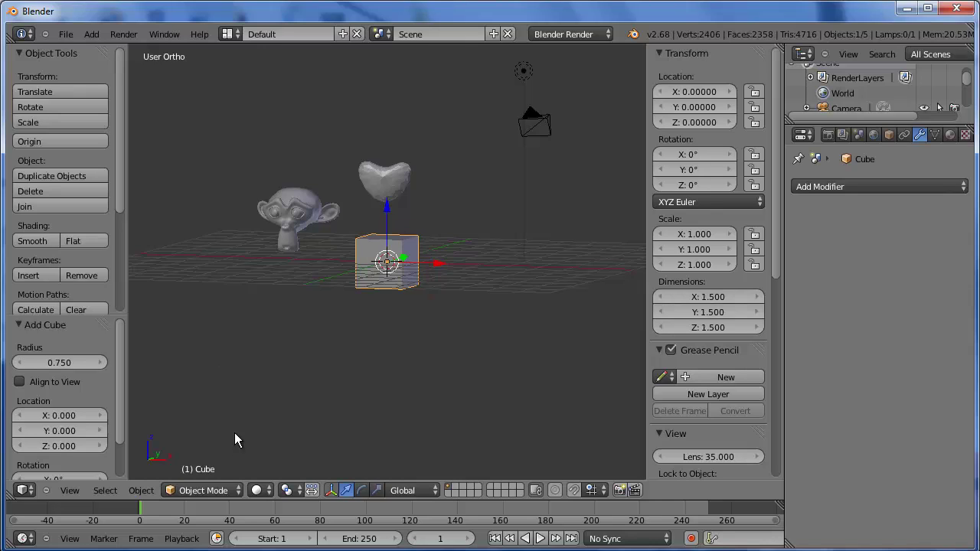
Set the cube's Z location to 0.75
click(690, 123)
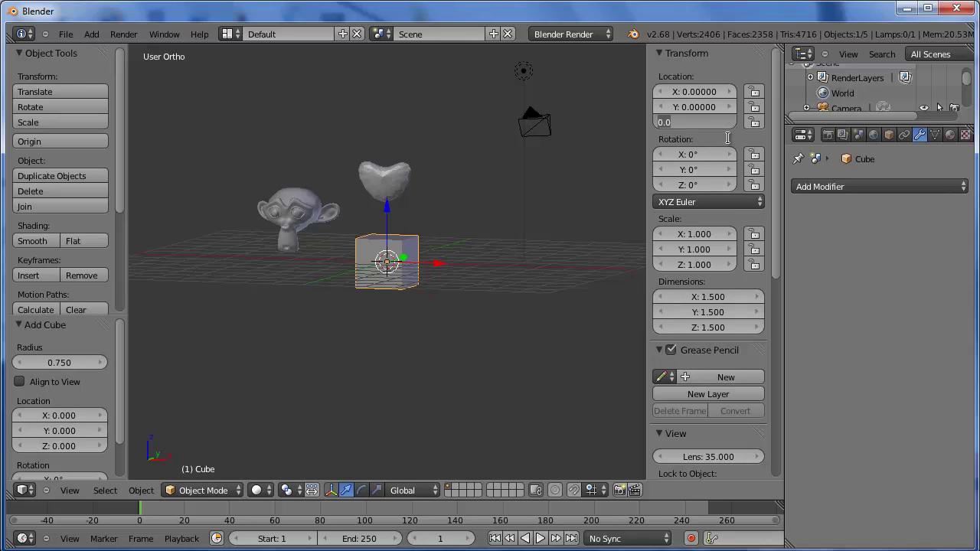
text(.75)
key(Return)
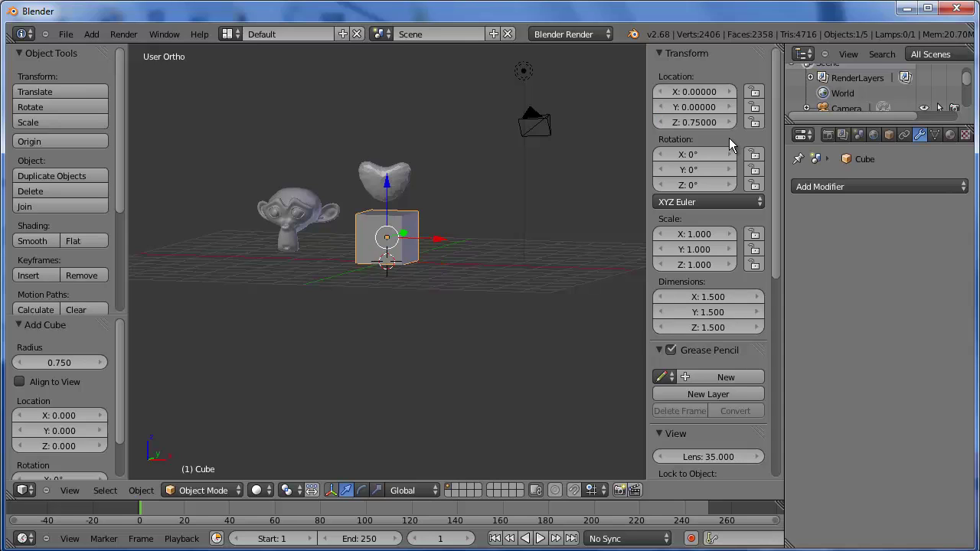
Move the cube about 2.81 units along Y, away from the heart
scroll(503, 215, down, 5)
scroll(506, 216, up, 4)
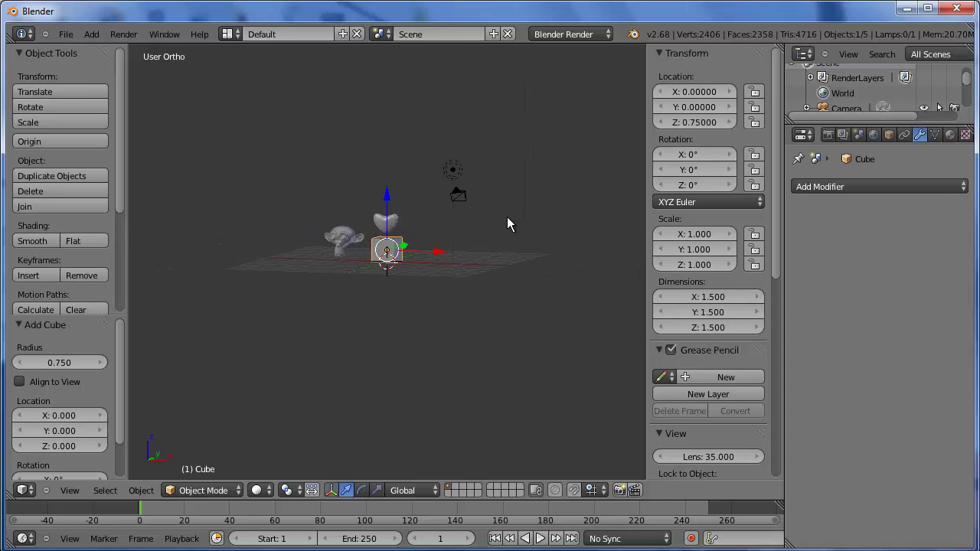
scroll(516, 173, up, 3)
middle_drag(518, 179, 492, 296)
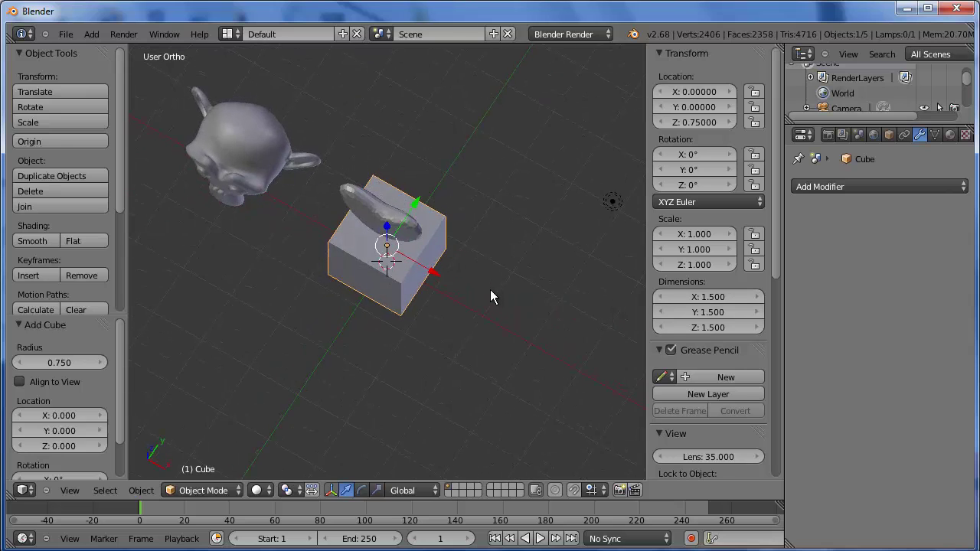
drag(426, 218, 523, 97)
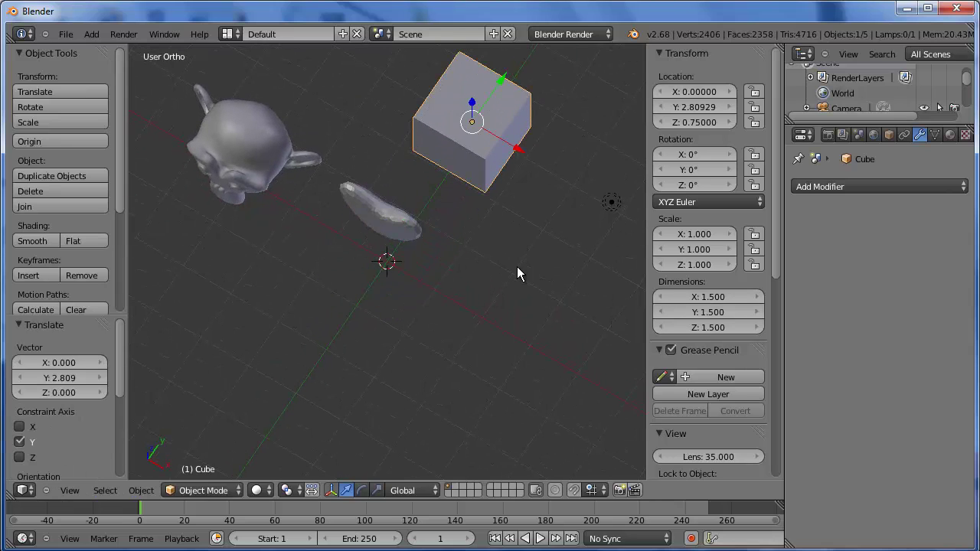
Deselect everything and add a UV sphere with 64 segments and 32 rings at the origin
middle_drag(521, 258, 495, 225)
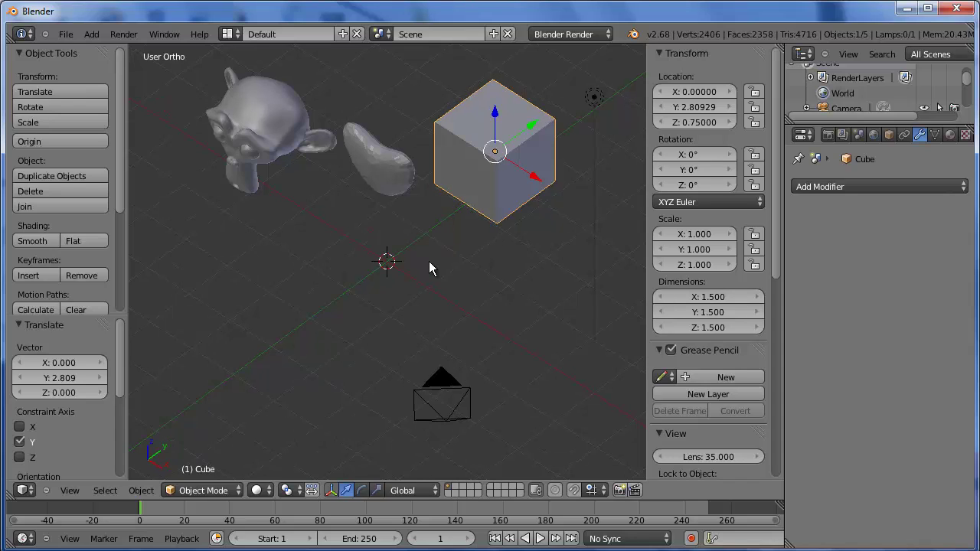
key(a)
key(shift+a)
mouse_move(430, 262)
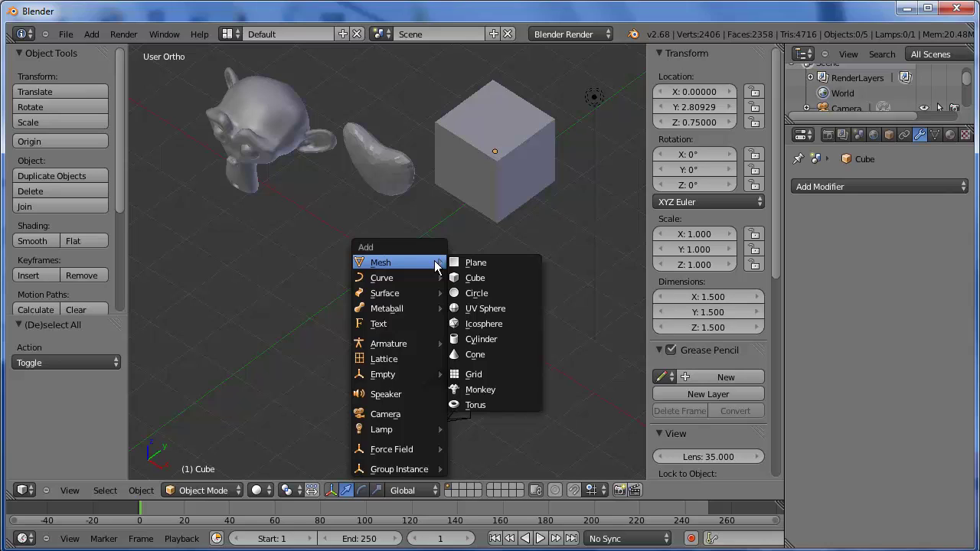
click(476, 310)
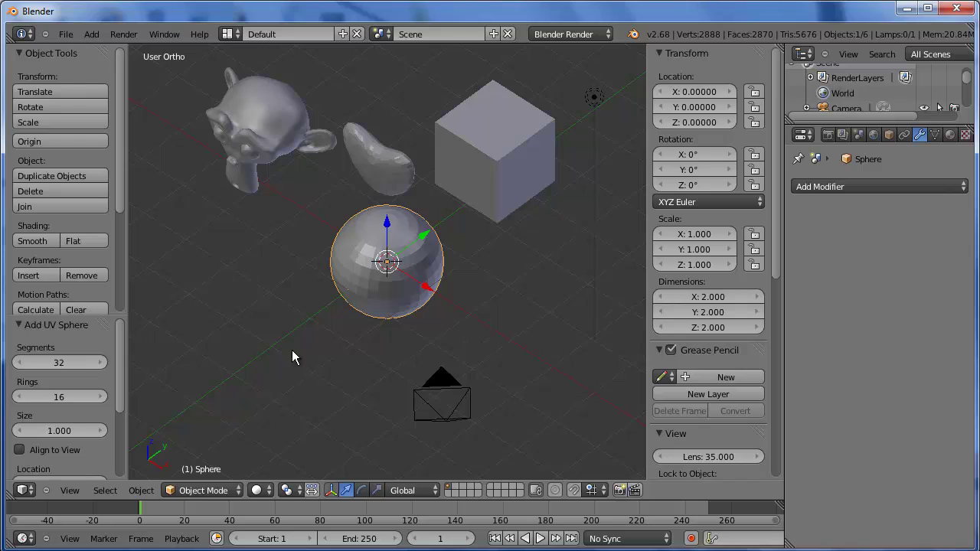
click(68, 397)
text(32)
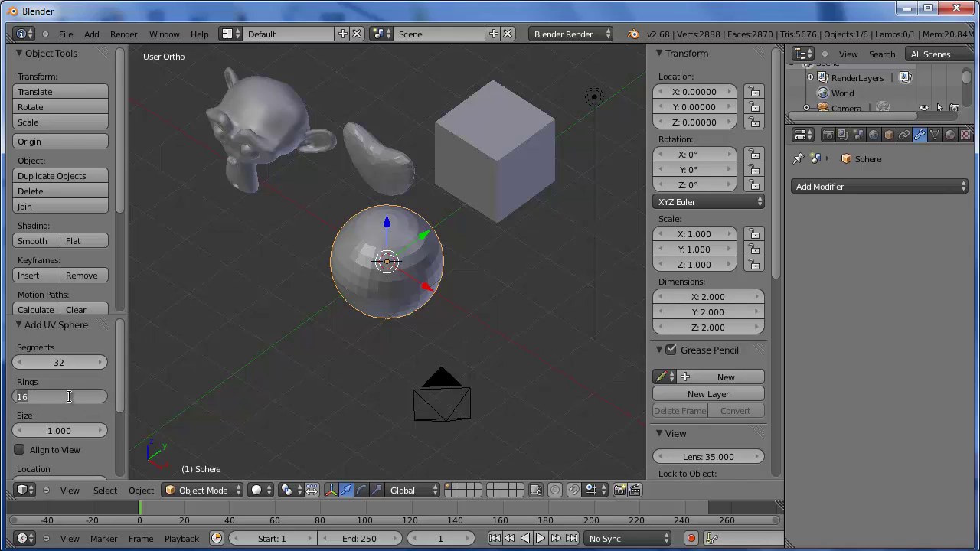
key(Return)
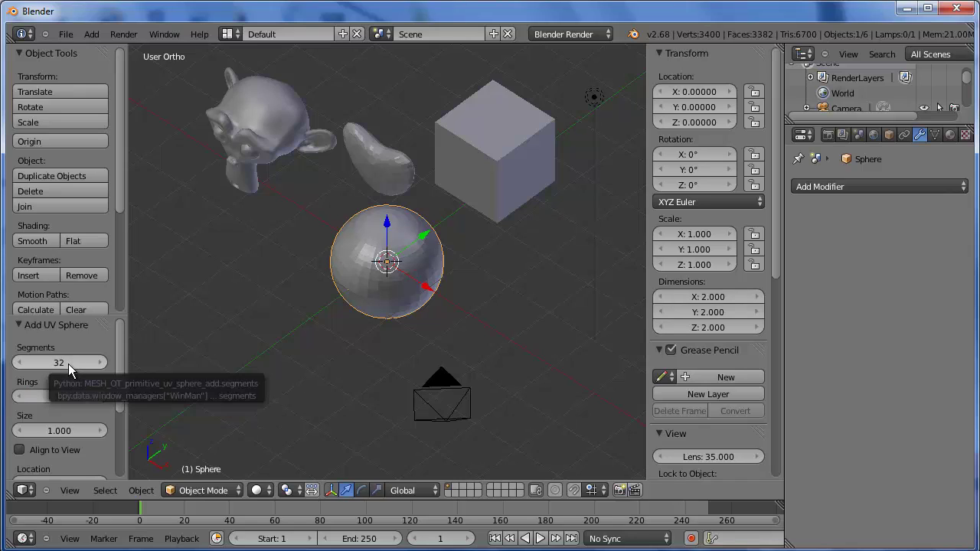
click(68, 362)
text(64)
key(Return)
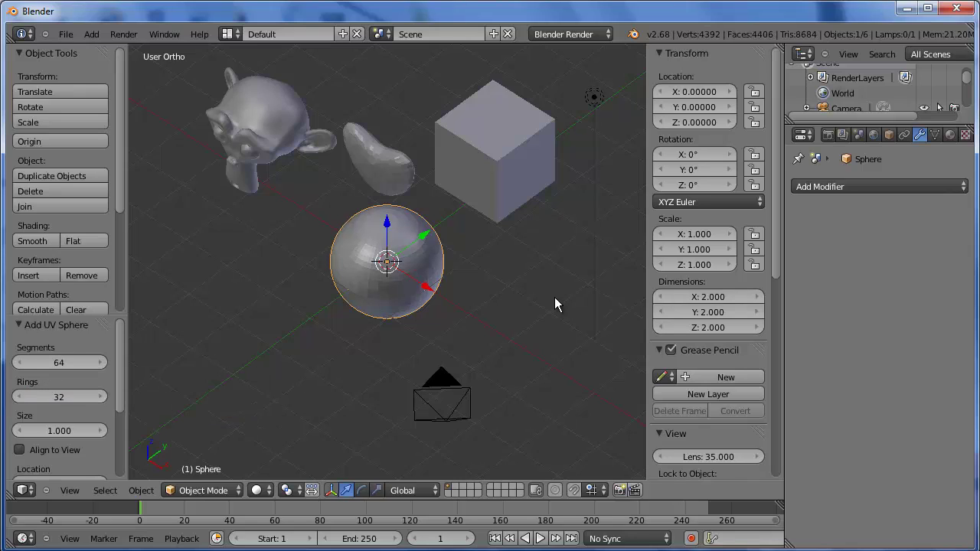
Set the UV sphere's size to 0.5
click(66, 433)
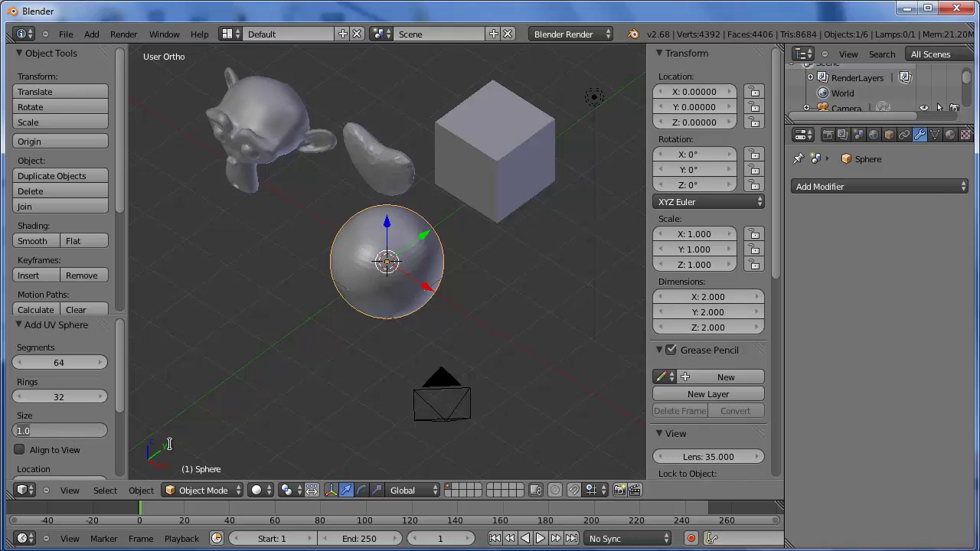
text(0.5)
key(Return)
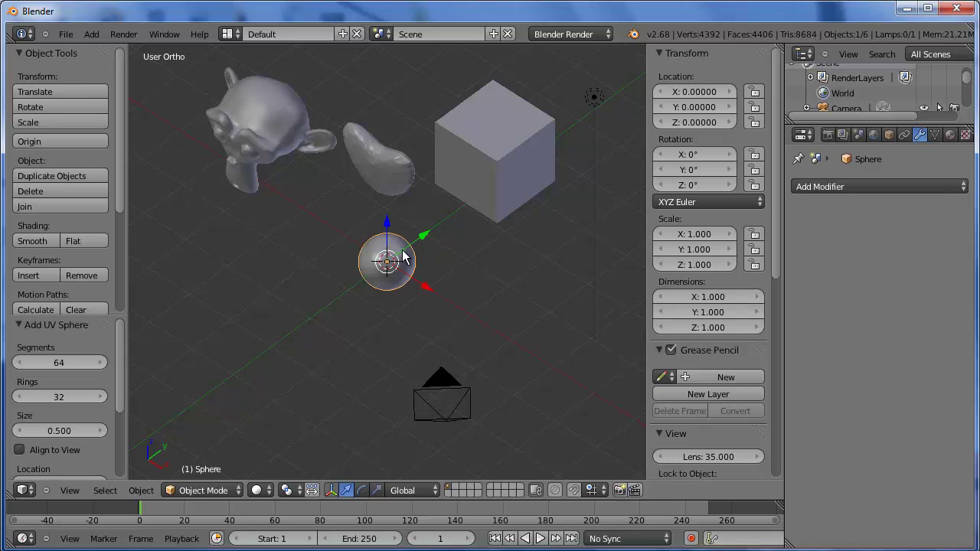
Move the sphere along Y to the cube's front and set its Y location to 2
drag(424, 239, 508, 187)
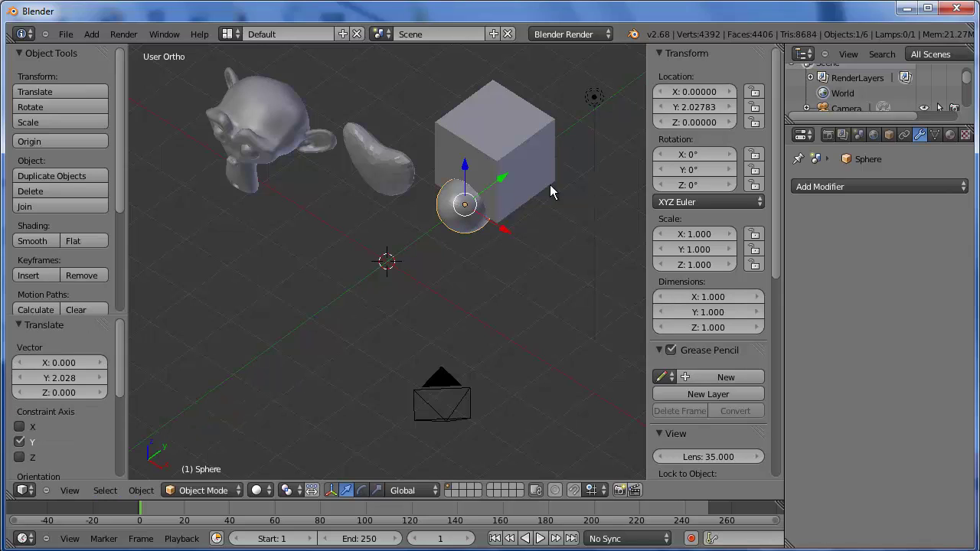
click(692, 108)
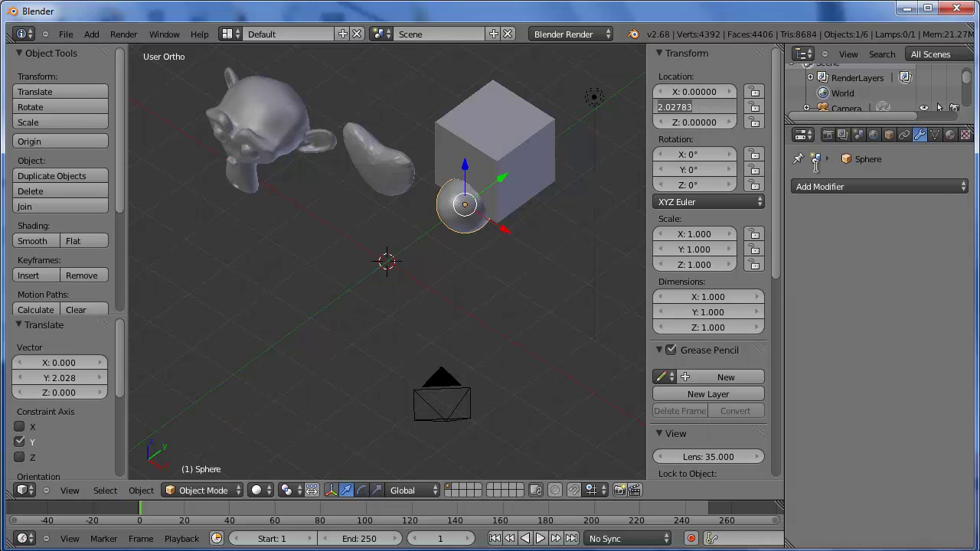
text(2)
key(Return)
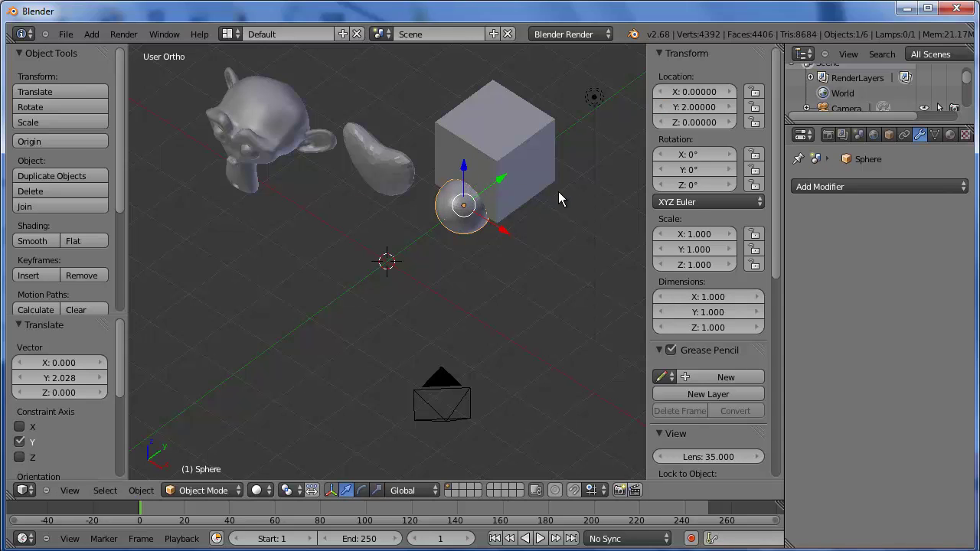
middle_drag(558, 192, 505, 168)
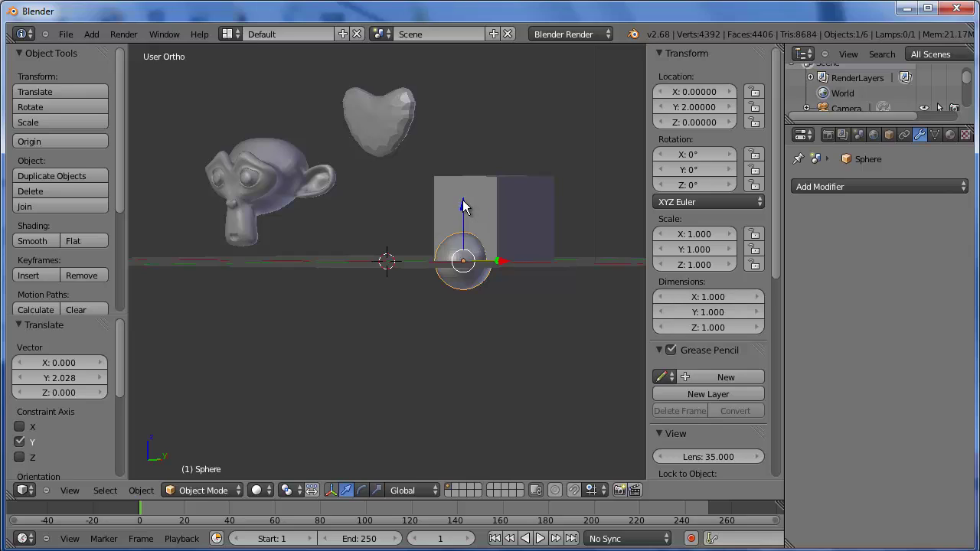
Lower the sphere below the cube to a Z location of -0.6 and insert a location keyframe at frame 1
drag(462, 201, 457, 236)
click(699, 122)
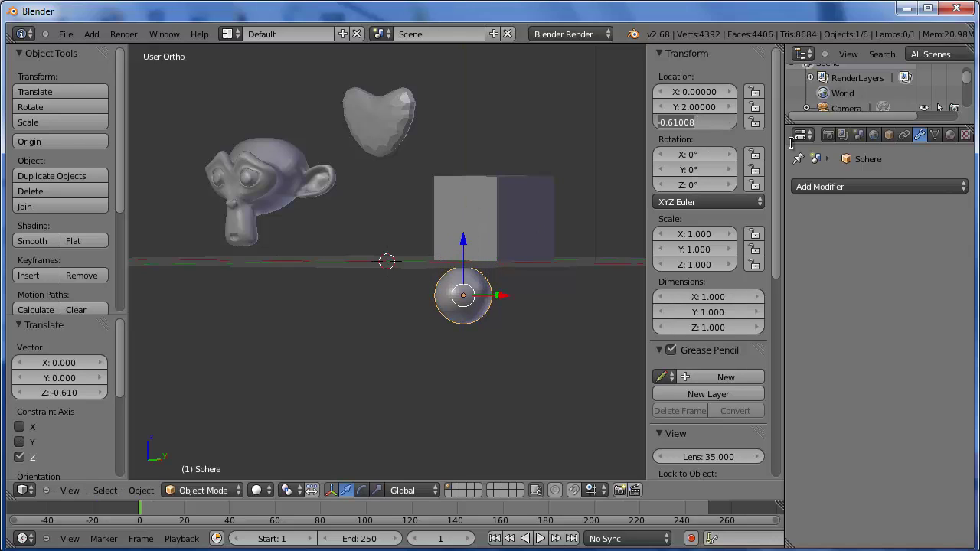
key(BackSpace)
text(-0.6)
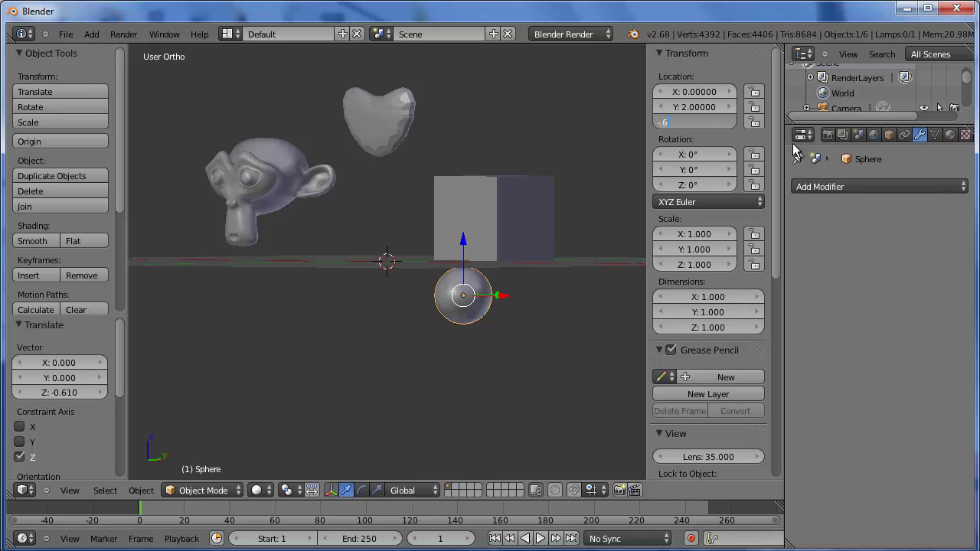
key(Return)
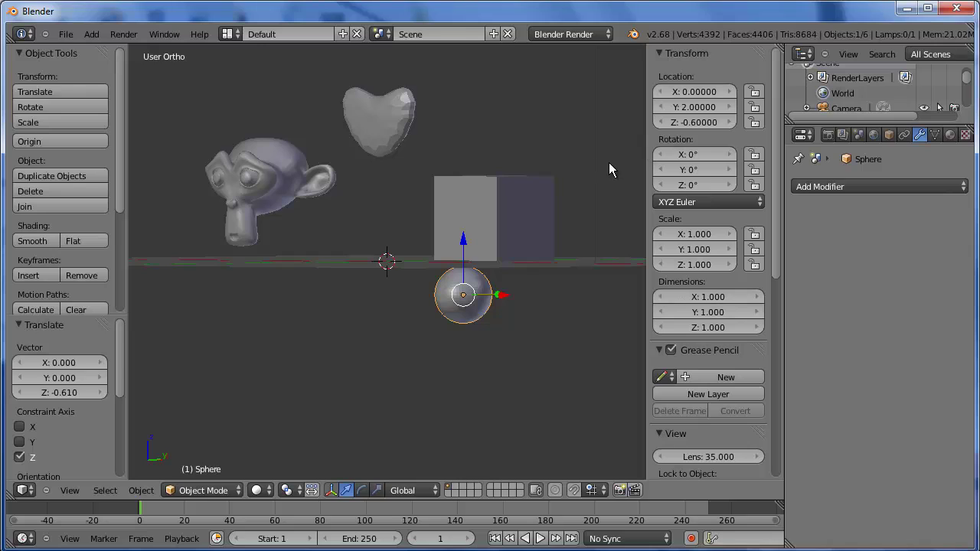
key(i)
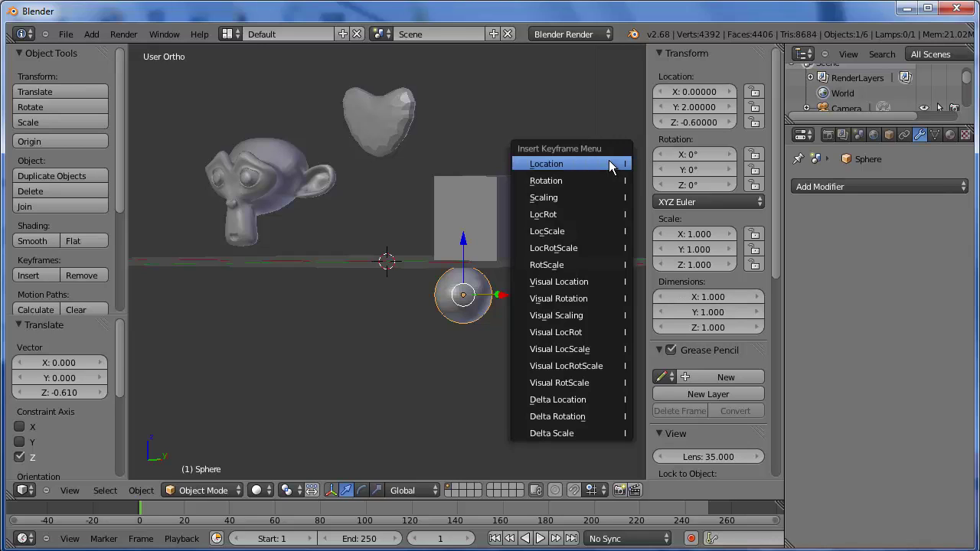
click(613, 165)
Go to frame 250 and raise the sphere about 2.71 units along Z, above the cube
scroll(596, 181, up, 1)
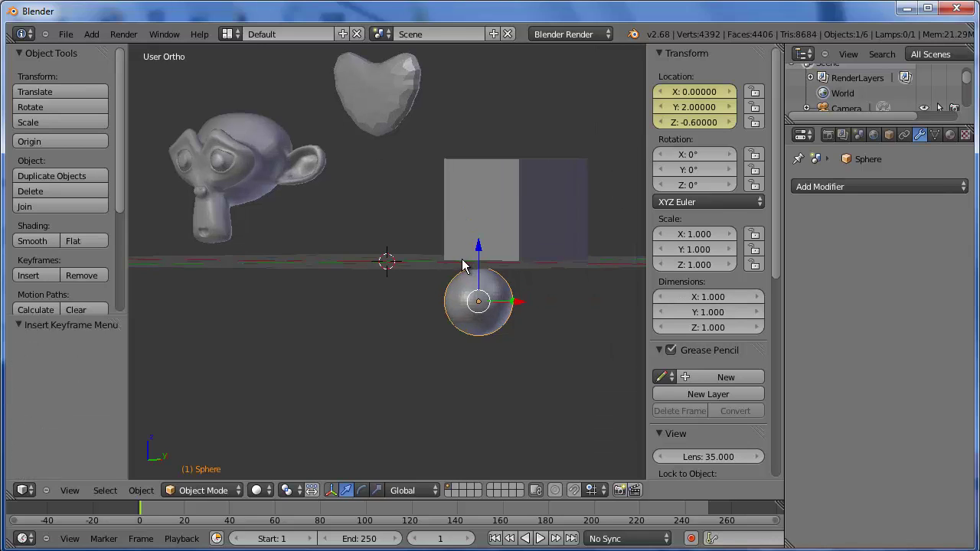
drag(478, 249, 478, 52)
key(shift+Right)
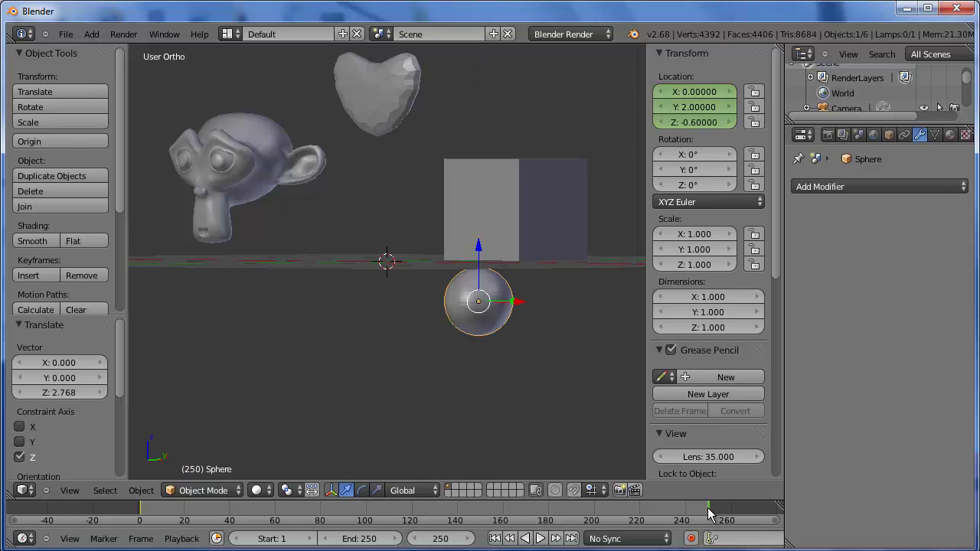
drag(478, 249, 490, 67)
click(543, 95)
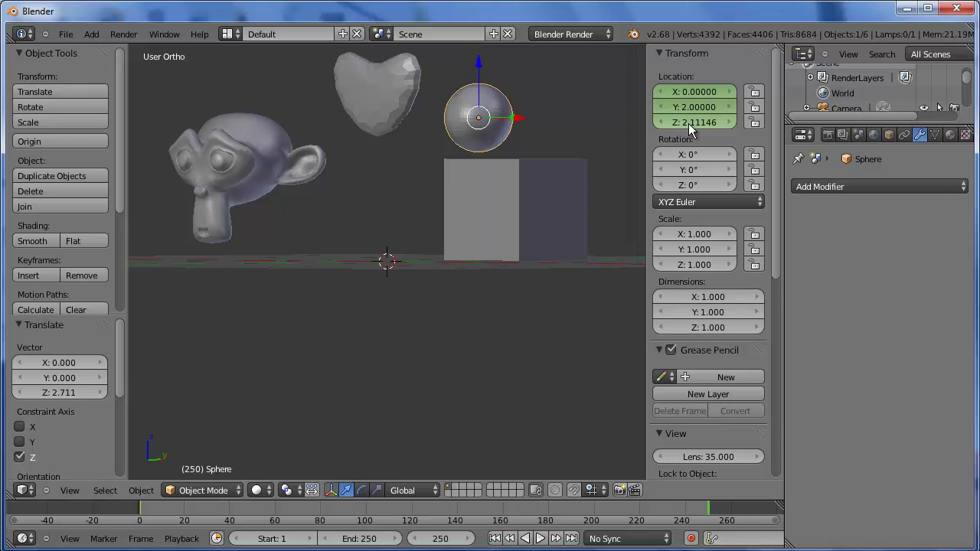
Set the sphere's Z location to 2.1 and insert a location keyframe at frame 250
click(688, 122)
key(BackSpace)
key(BackSpace)
key(BackSpace)
key(Return)
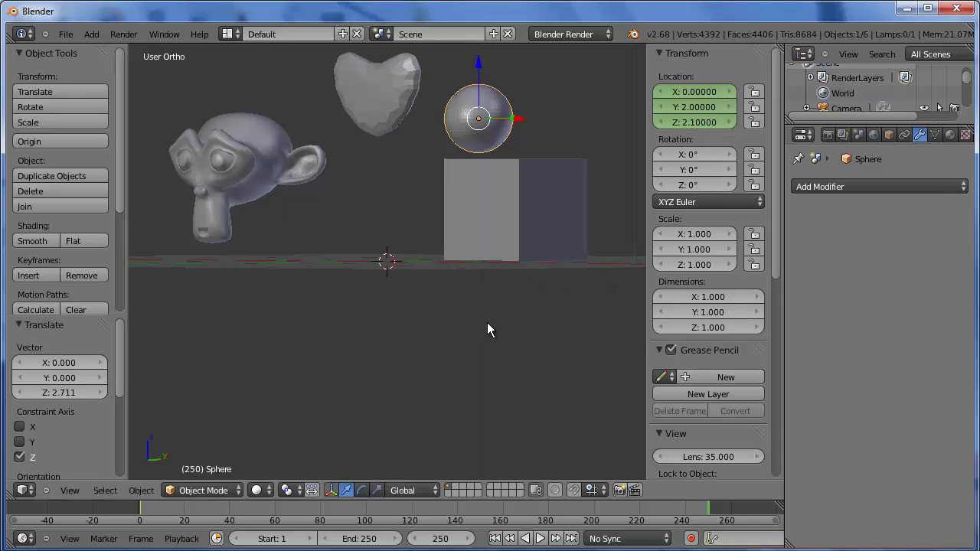
key(i)
click(492, 246)
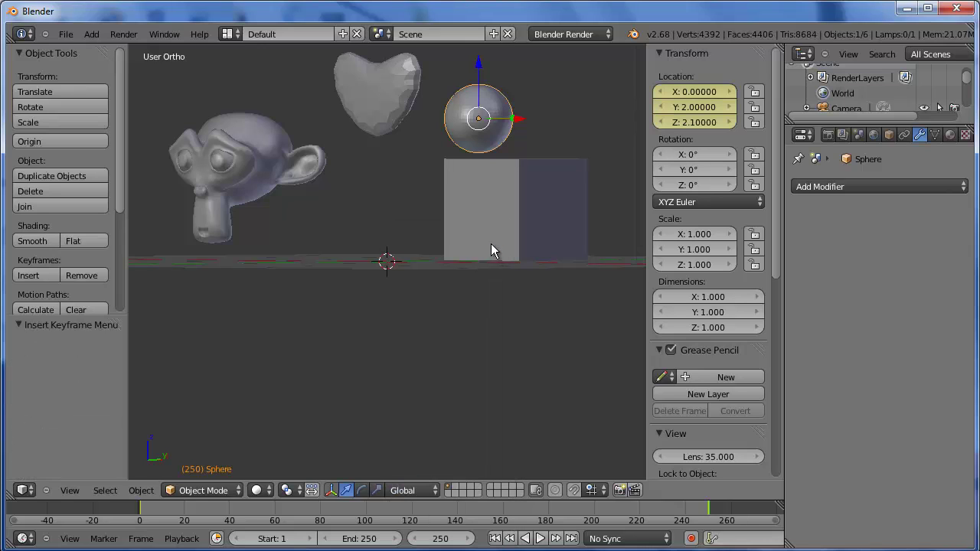
Scrub the timeline to frame 218 to preview the sphere's motion through the cube
drag(191, 511, 634, 506)
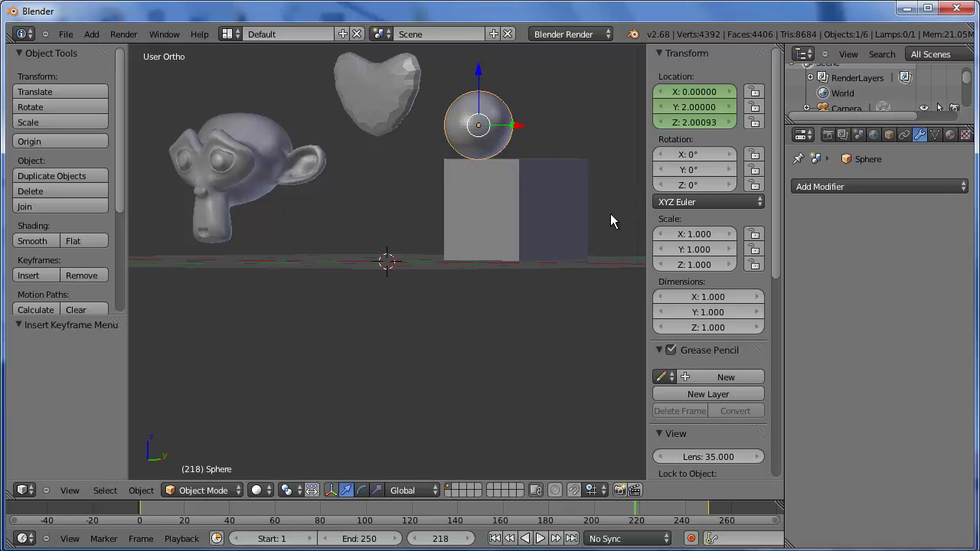
scroll(611, 210, down, 2)
middle_drag(587, 198, 575, 315)
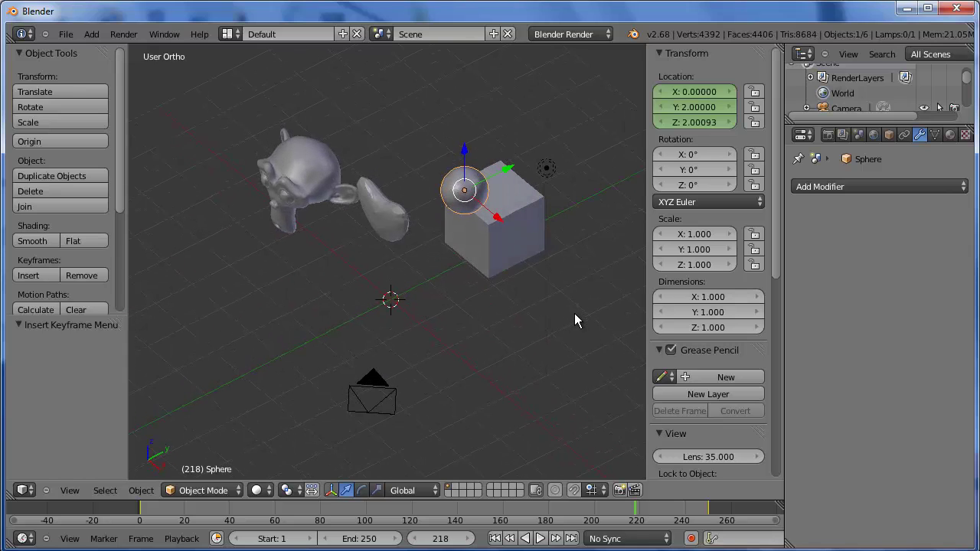
Add a Boolean modifier to the cube with the Difference operation and the sphere as its object
right_click(519, 227)
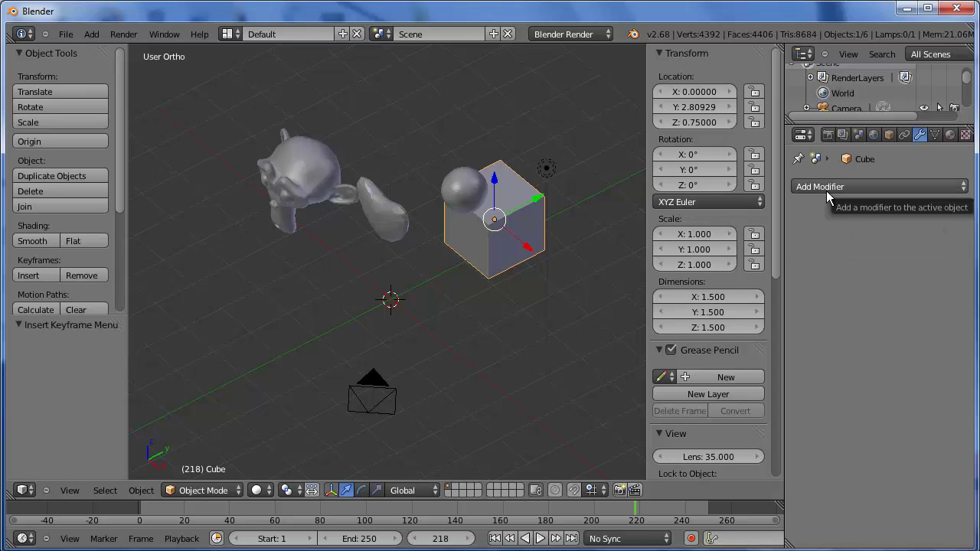
click(859, 189)
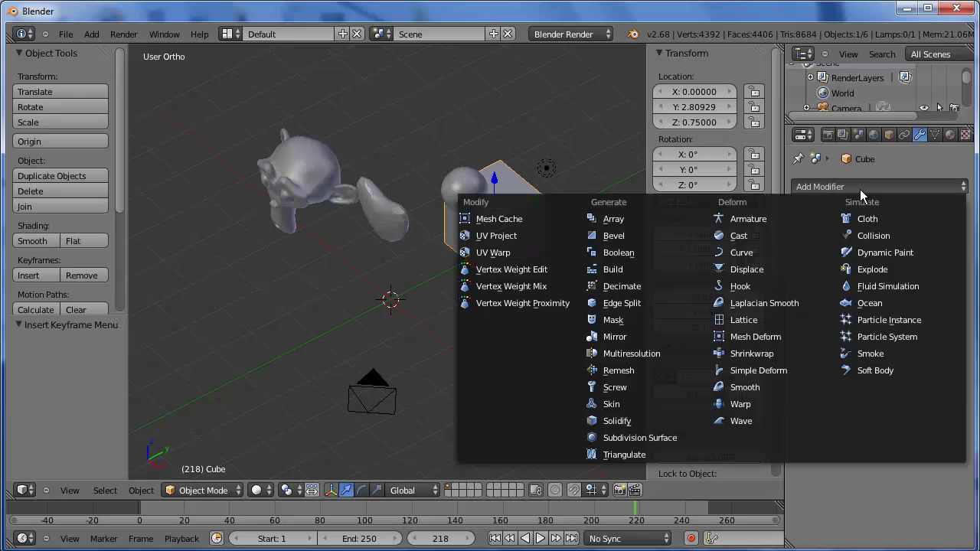
click(642, 252)
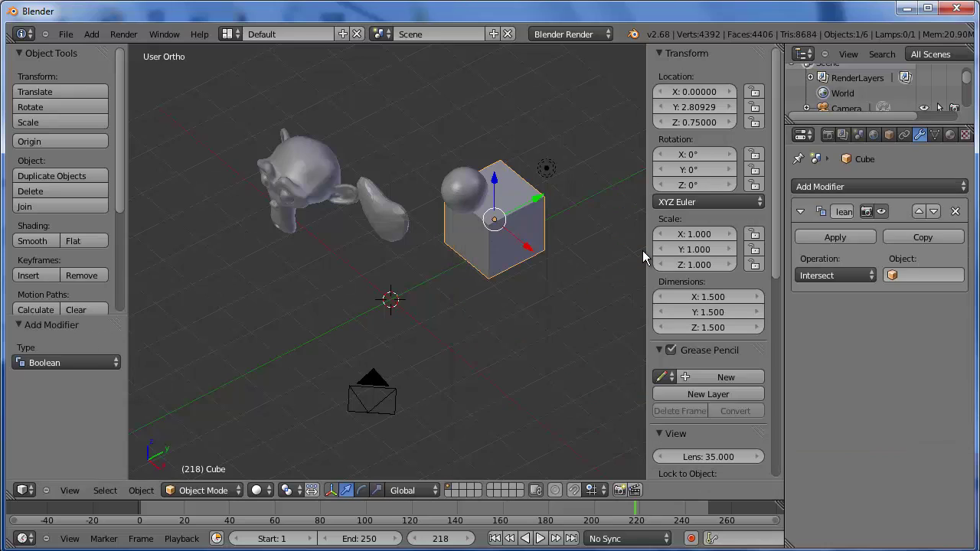
click(849, 275)
click(836, 227)
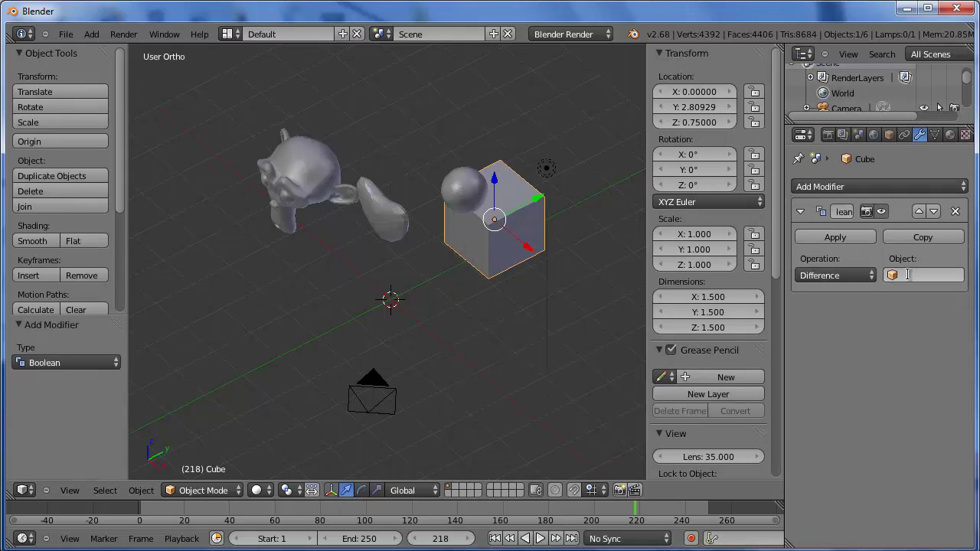
click(888, 276)
click(884, 314)
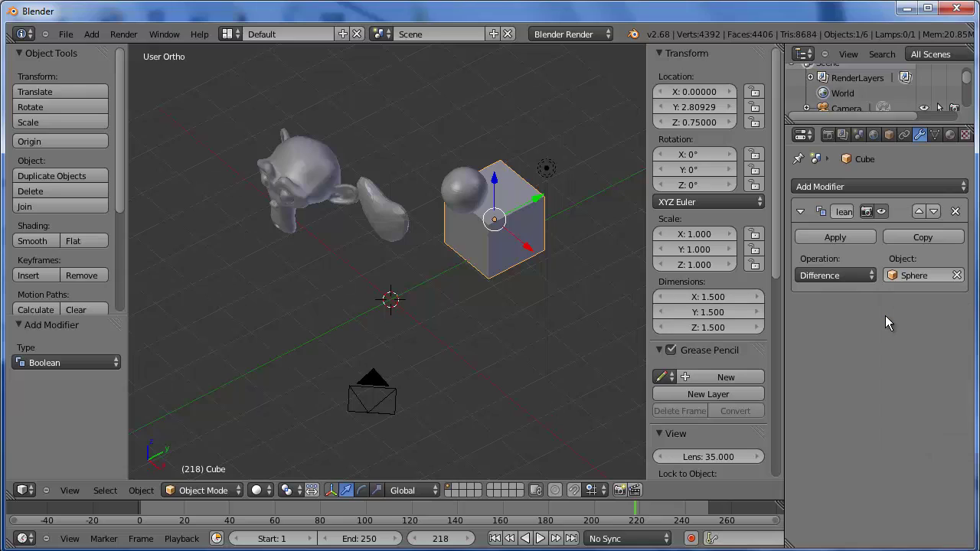
Enlarge the object outliner and rename the cube as ModCube
drag(863, 120, 863, 268)
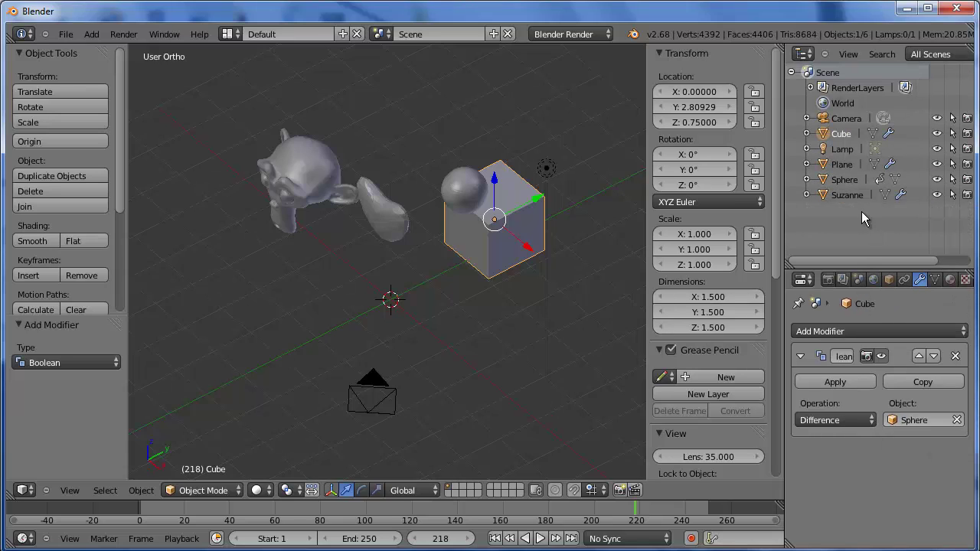
right_click(834, 133)
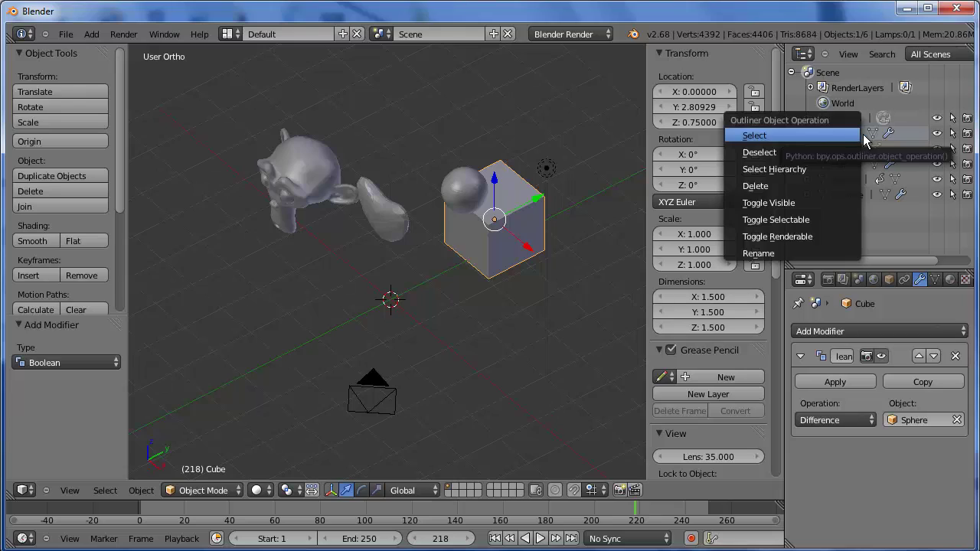
click(801, 255)
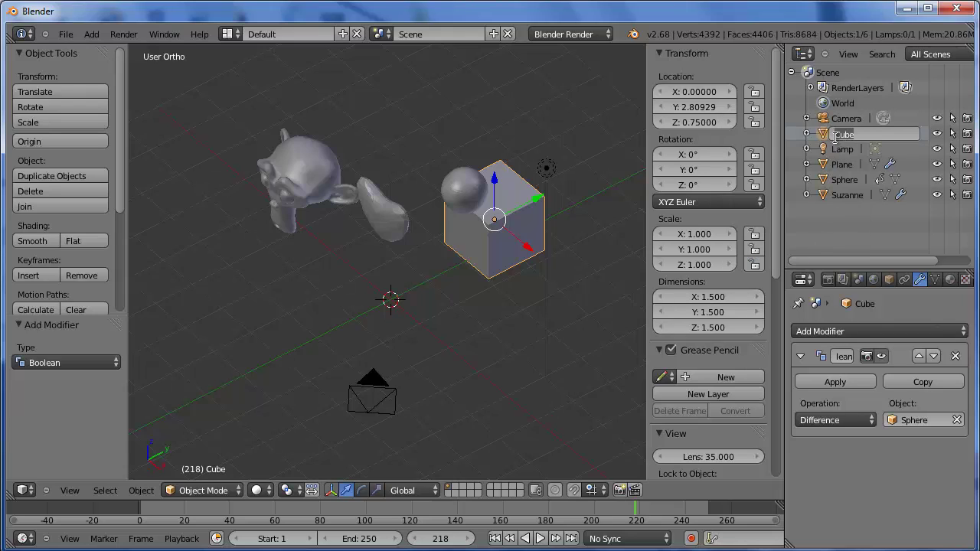
double_click(834, 133)
key(Return)
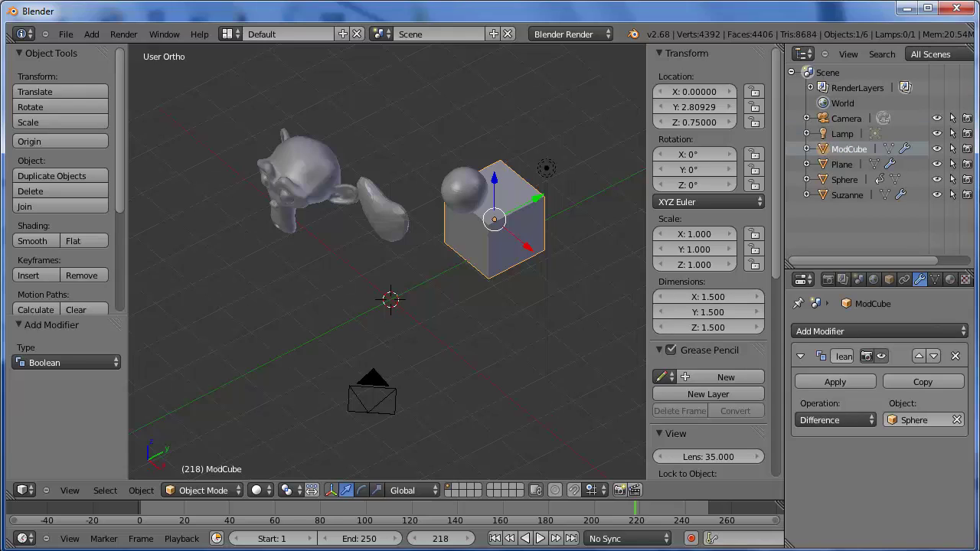
Rename the sphere as ModSphere in the outliner
click(838, 180)
right_click(837, 181)
click(836, 182)
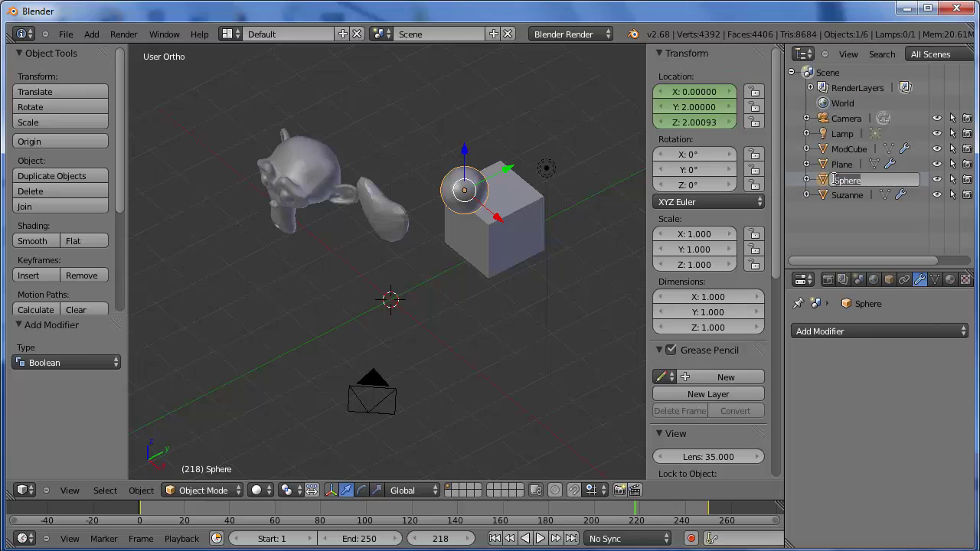
click(838, 184)
text(Mod)
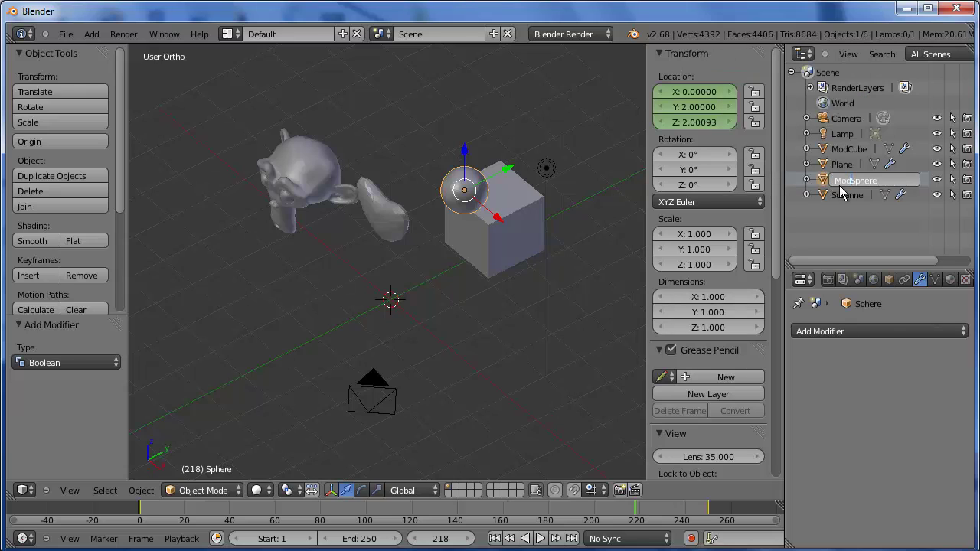
key(Return)
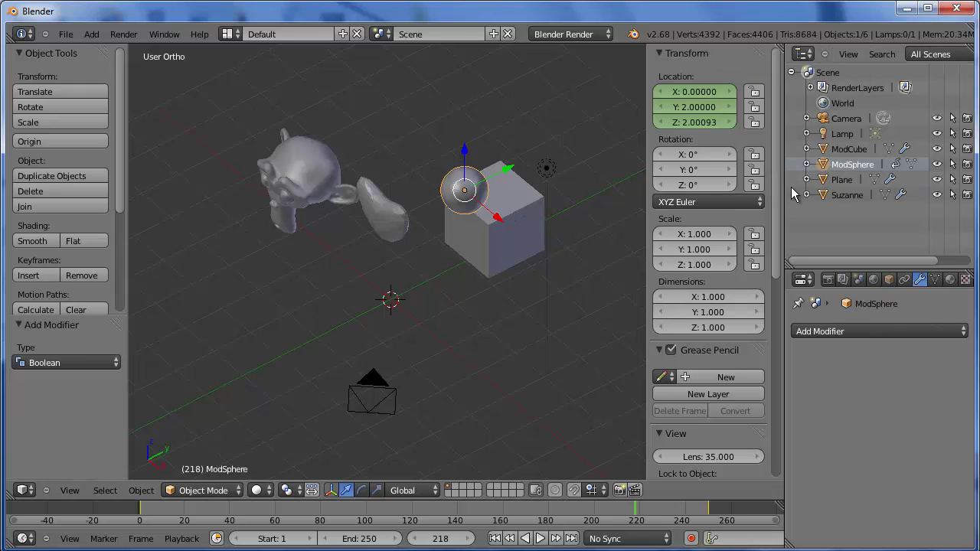
Hide ModSphere from the viewport and from renders, and scrub the timeline to frame 221
click(938, 165)
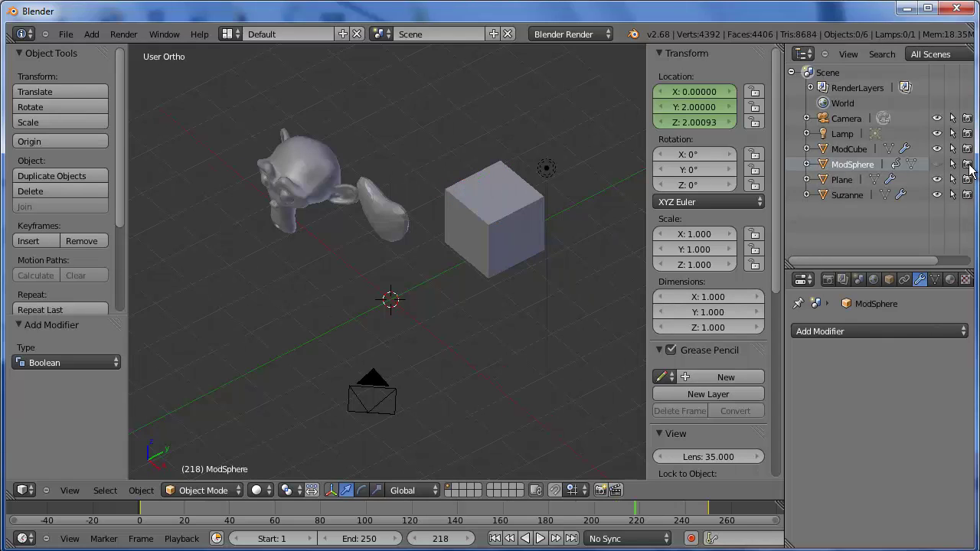
click(968, 164)
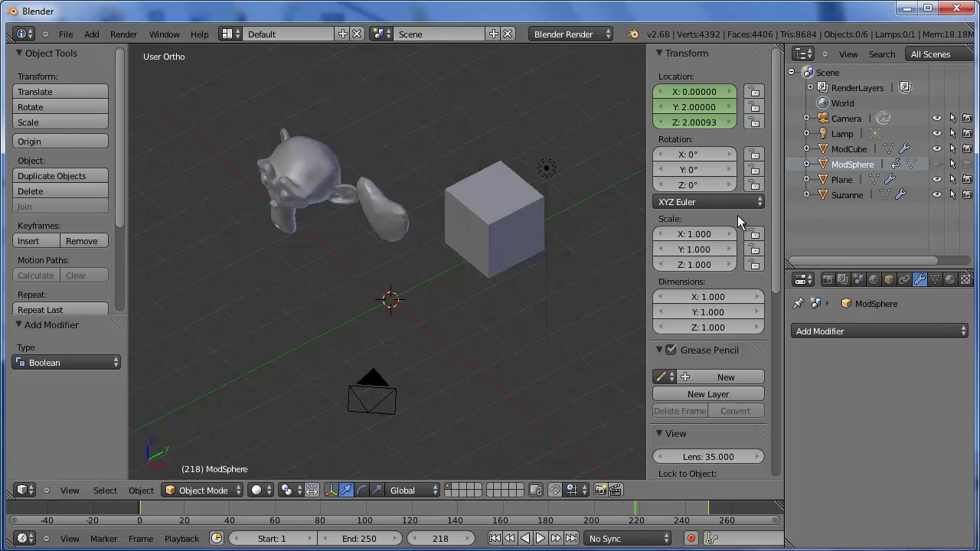
drag(422, 506, 642, 514)
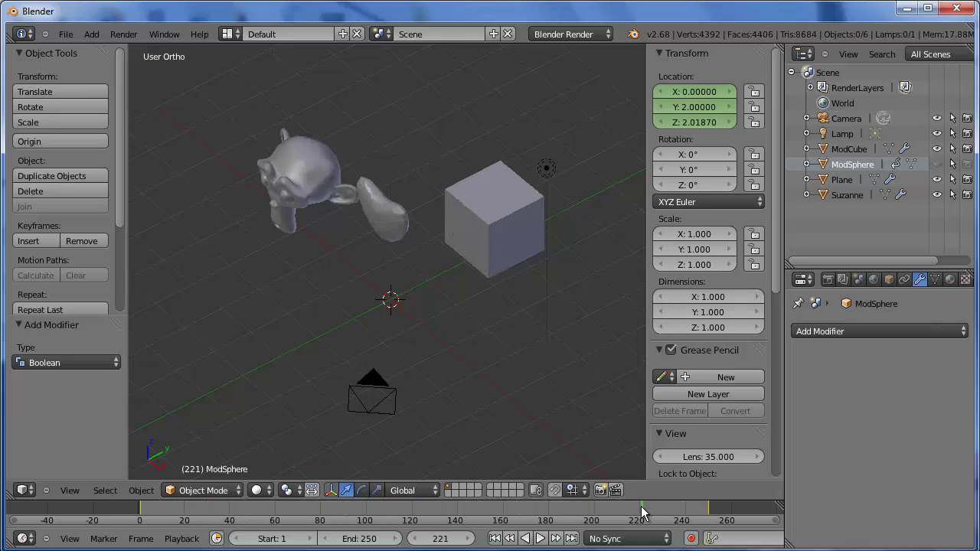
Select ModCube to inspect its Boolean modifier, clear the selection and add a text object at the origin
click(848, 149)
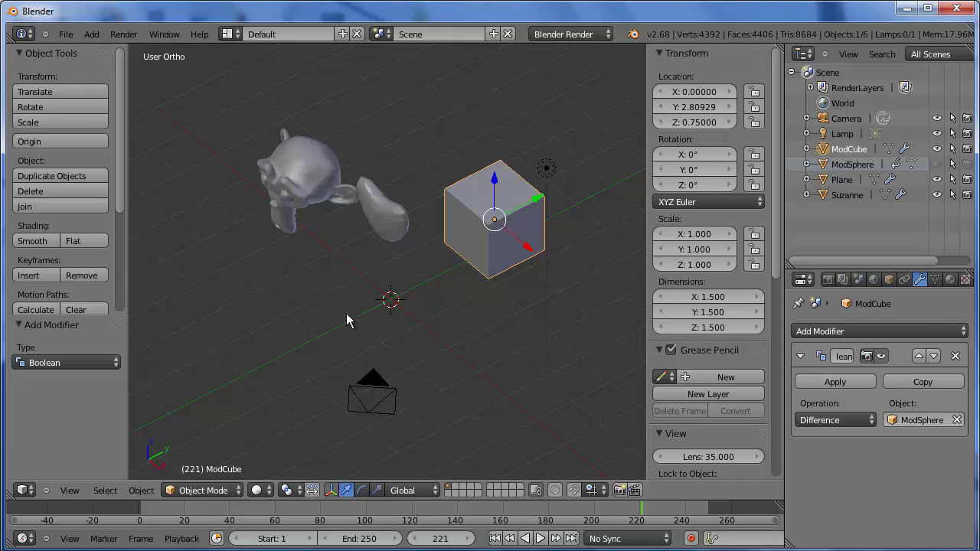
key(a)
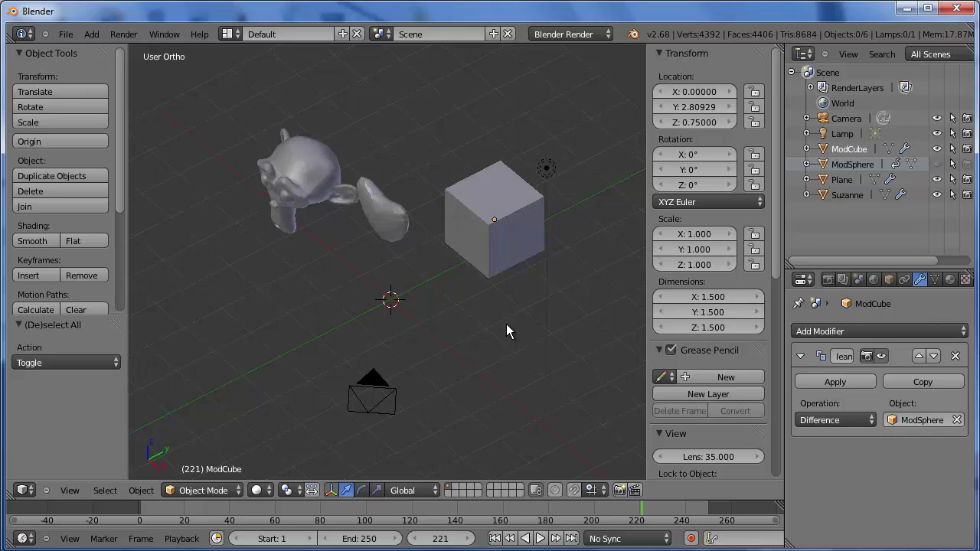
key(shift+a)
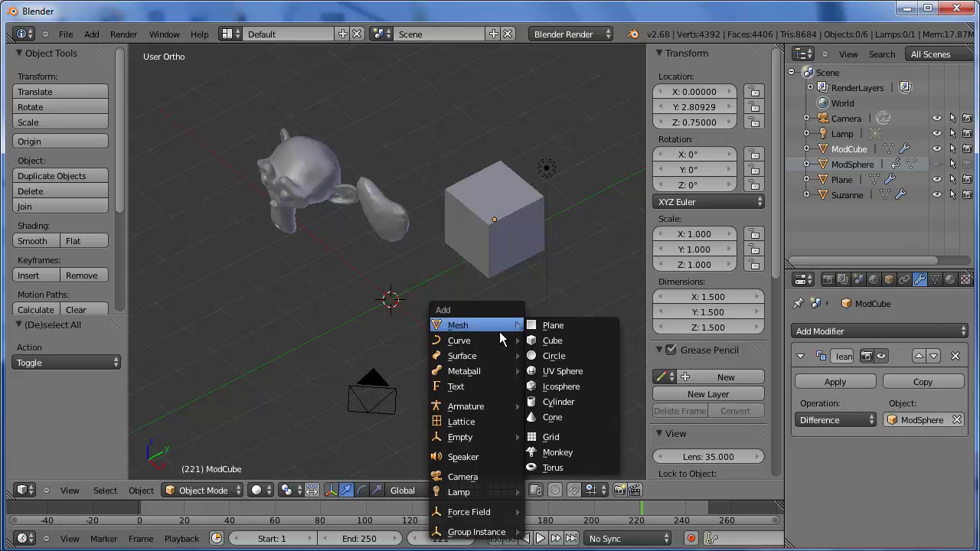
click(464, 386)
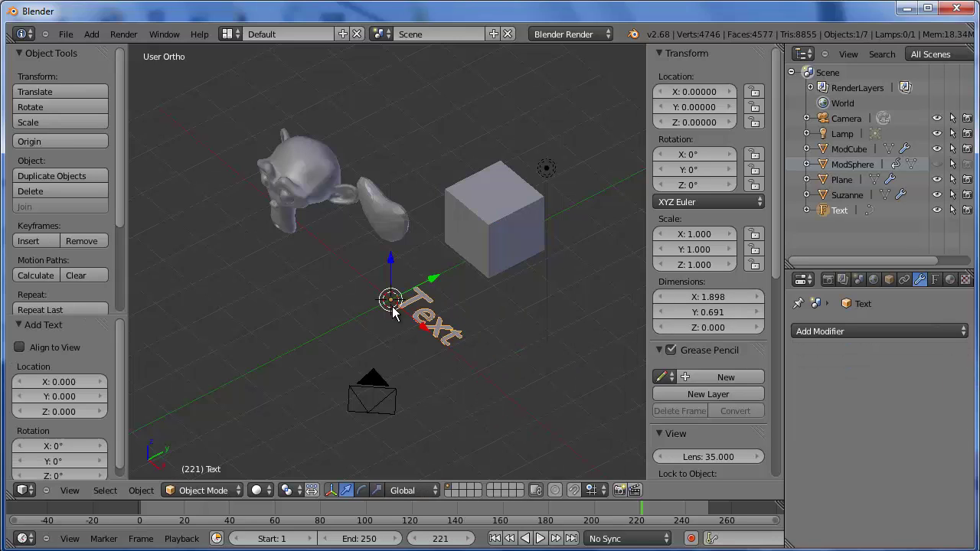
Replace the text object's default wording with "Blender Wave" and return to Object Mode
key(Tab)
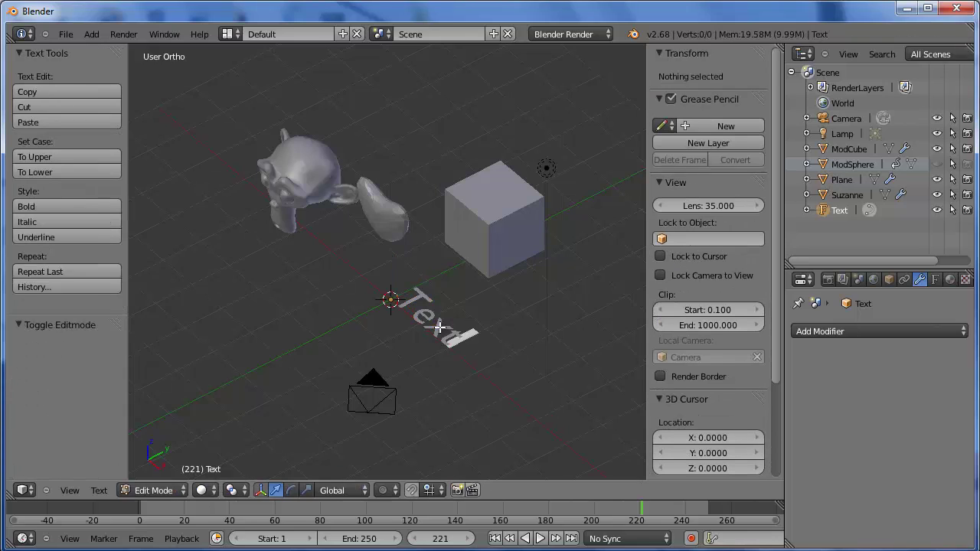
key(BackSpace)
key(BackSpace)
key(BackSpace)
key(BackSpace)
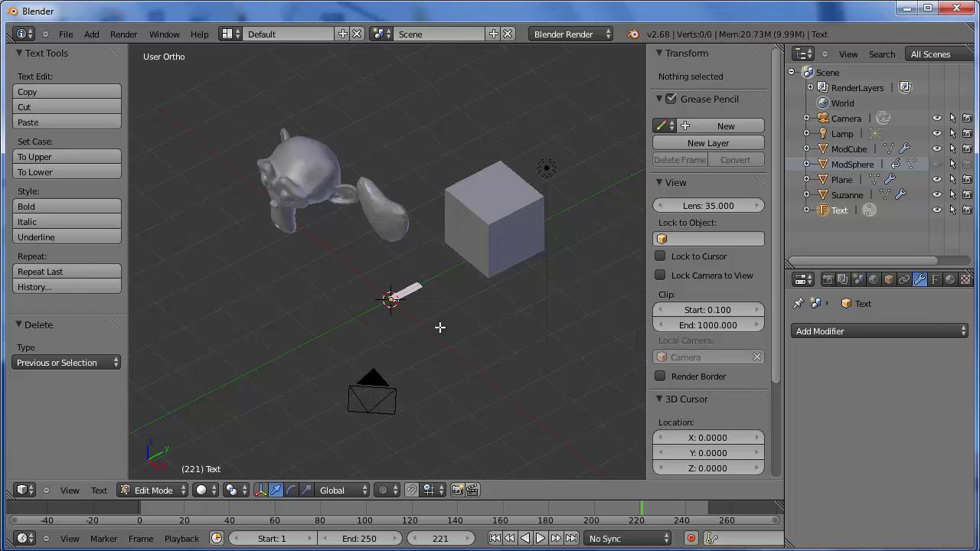
text(Blender)
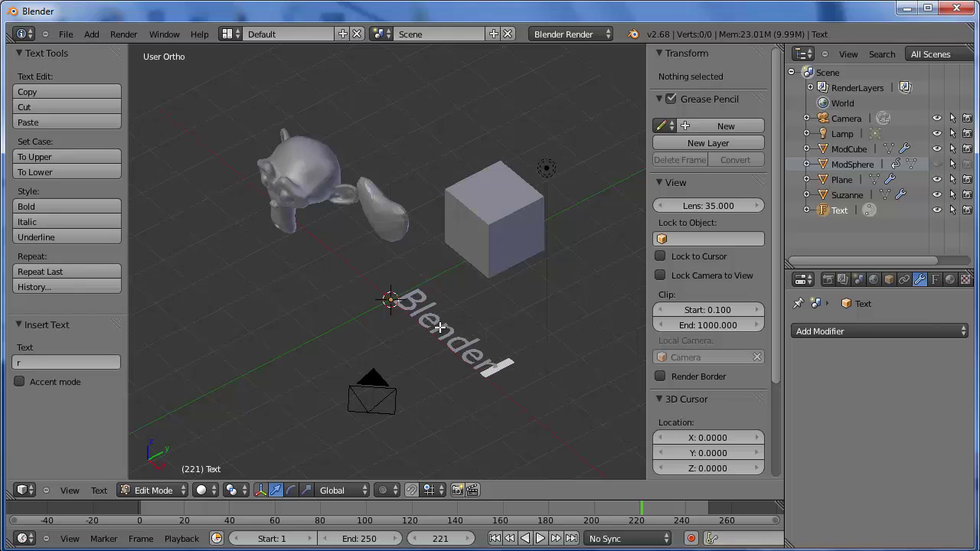
text( Wave)
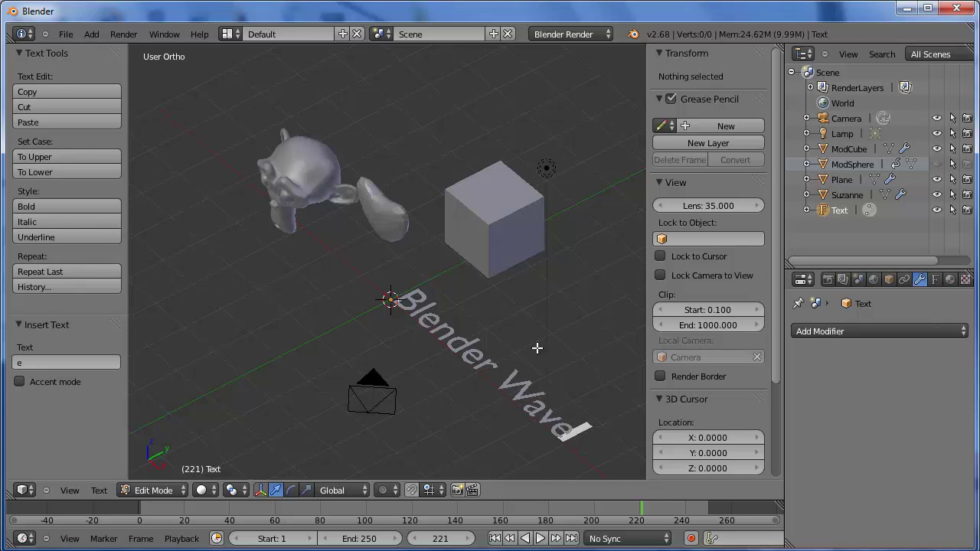
key(Tab)
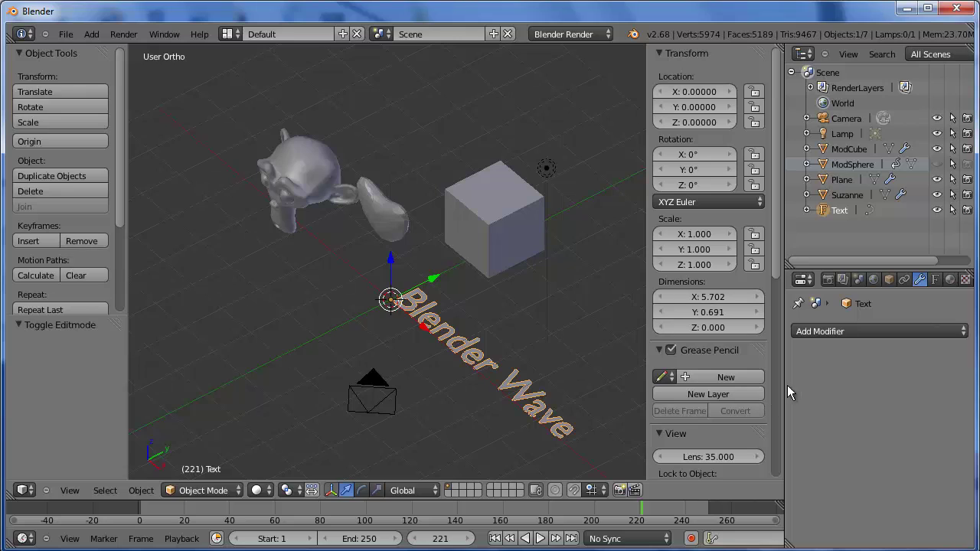
Set the Extrude value in the Blender Wave text's geometry settings to 0.1
click(935, 280)
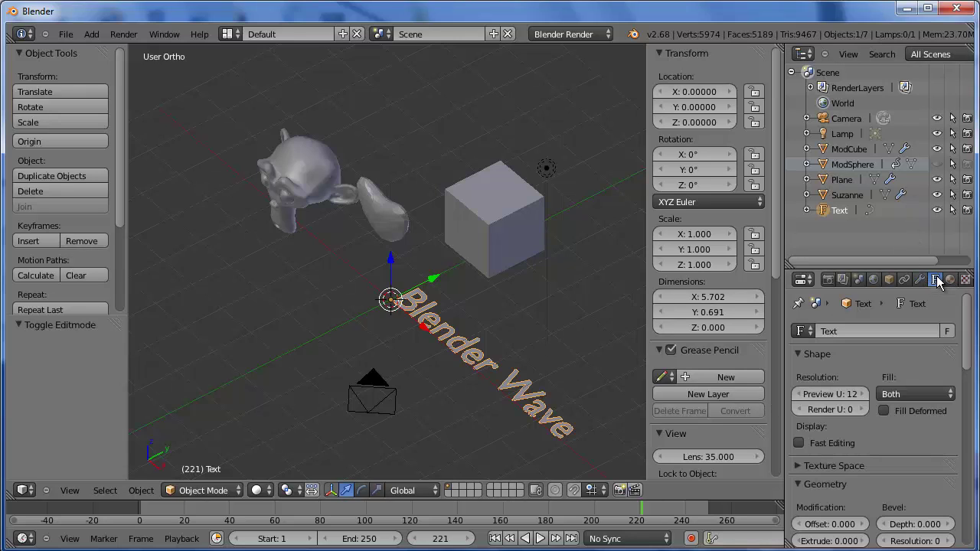
scroll(969, 327, down, 5)
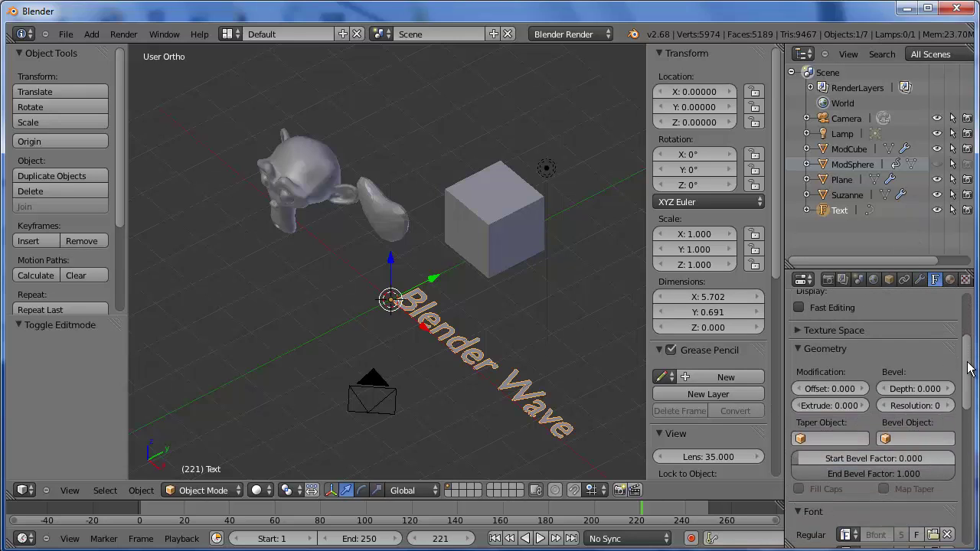
click(862, 377)
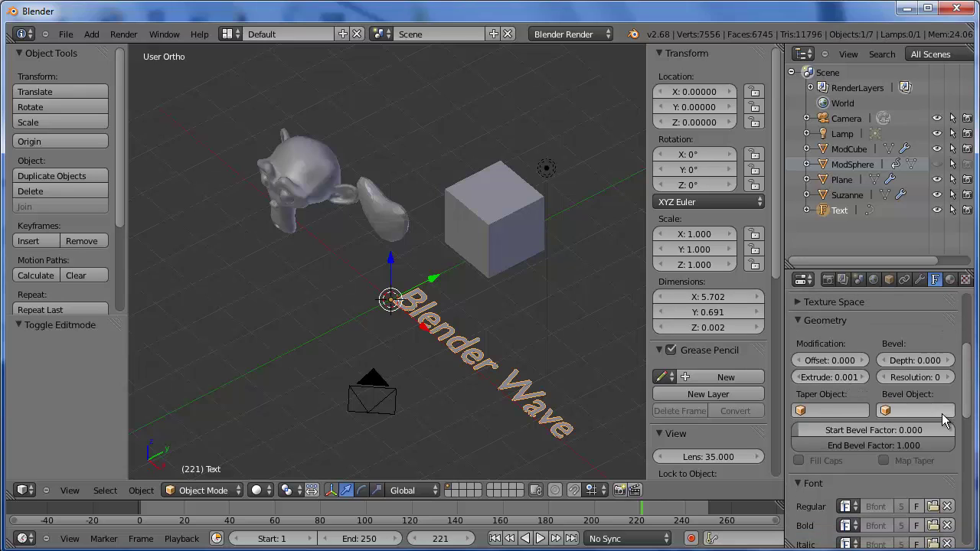
click(835, 375)
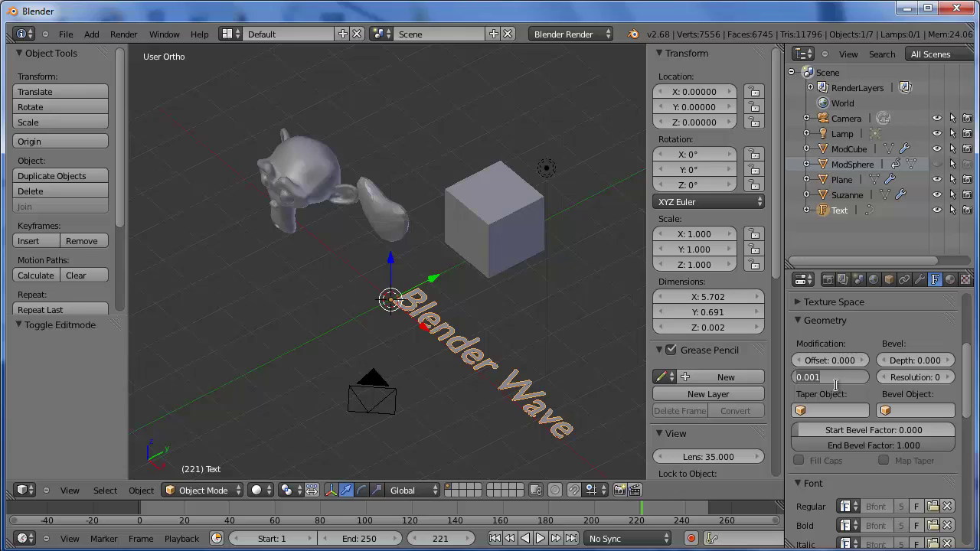
text(0.1)
key(Return)
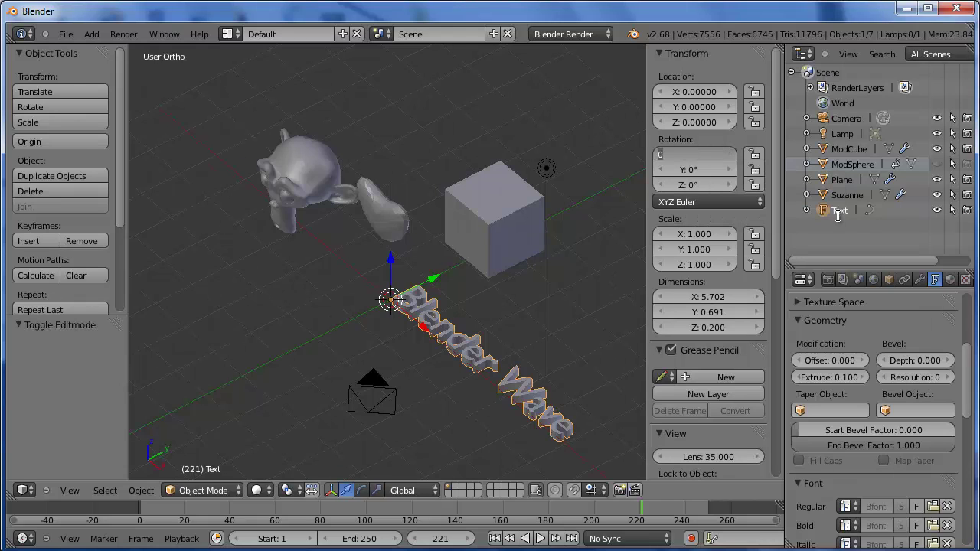
Rotate the text to 90° on X and 45° on Z, and raise it about 0.75 along Z
key(Return)
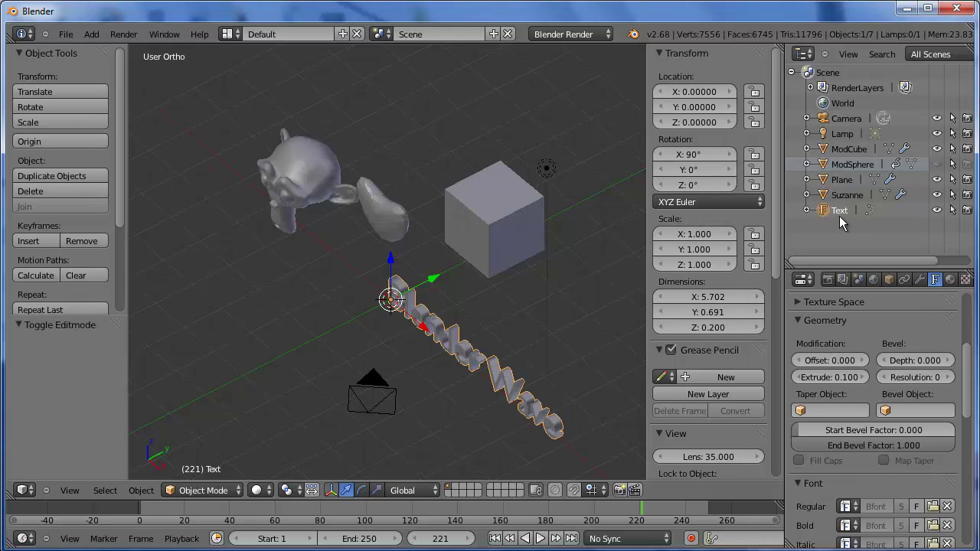
click(696, 185)
text(4)
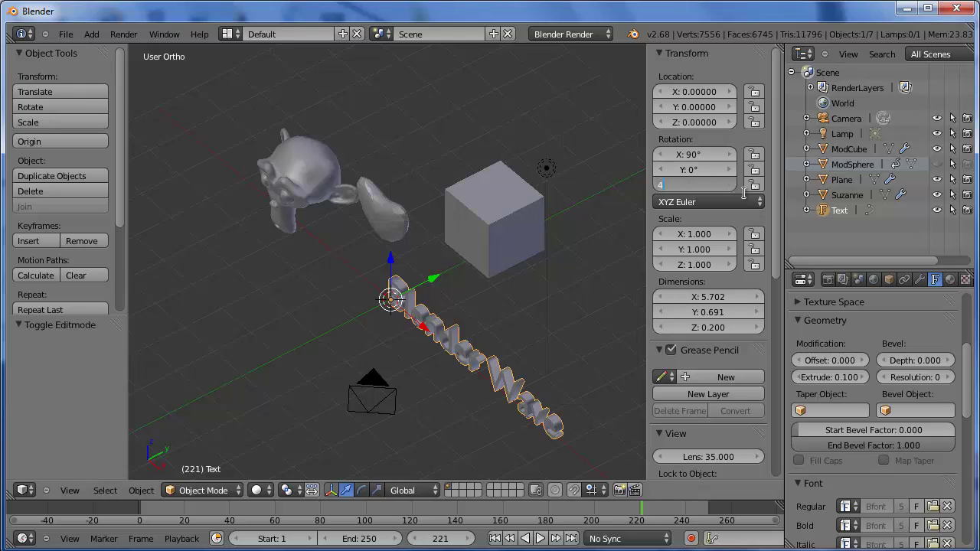
text(5)
key(Return)
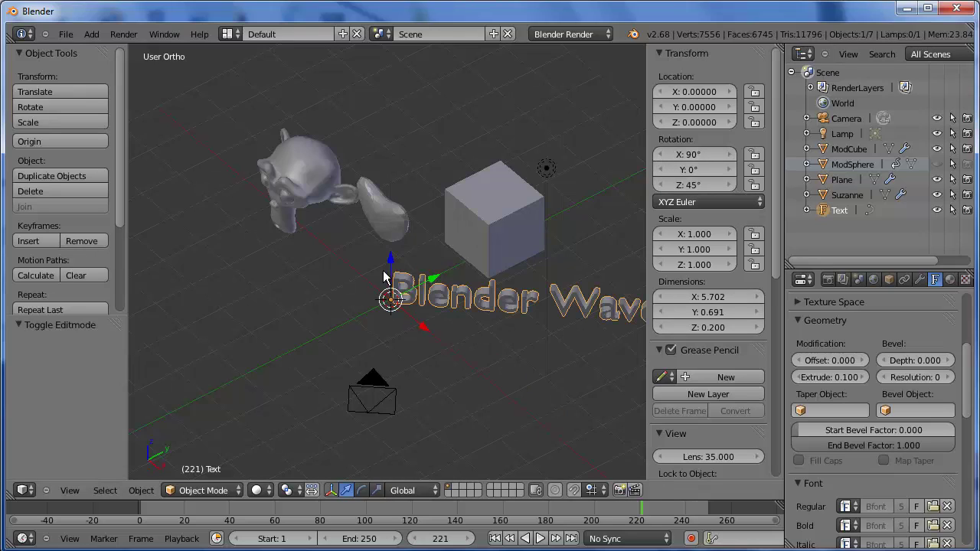
drag(391, 262, 392, 228)
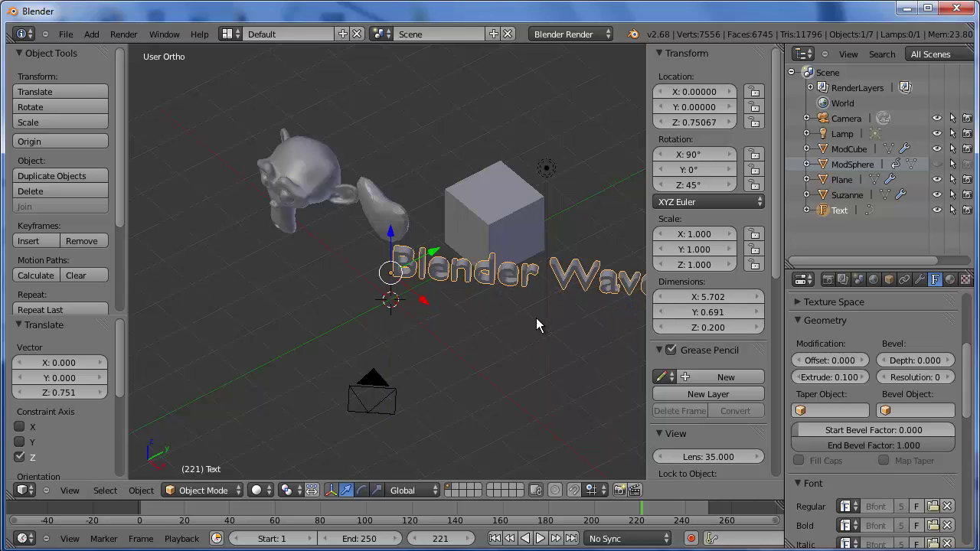
mouse_move(536, 327)
middle_down()
mouse_move(545, 231)
mouse_move(565, 310)
mouse_move(521, 312)
mouse_move(534, 316)
middle_up()
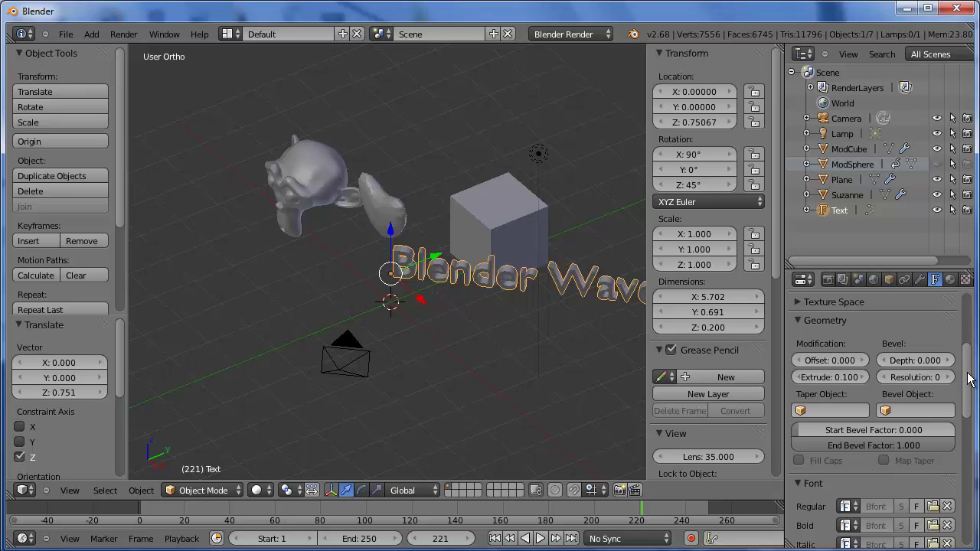
Add a Wave modifier to the text and scrub the timeline to frame 248 to preview the motion
scroll(969, 382, up, 5)
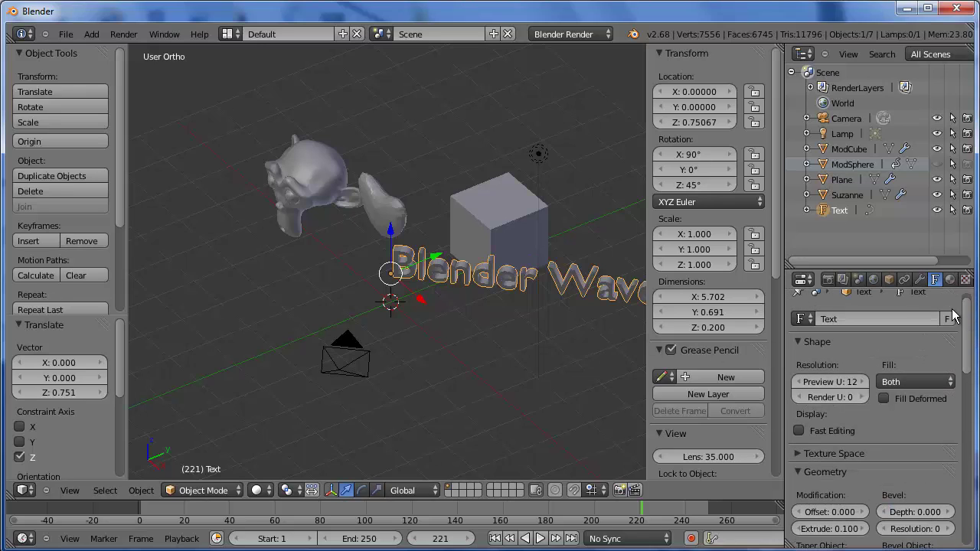
click(919, 281)
click(871, 331)
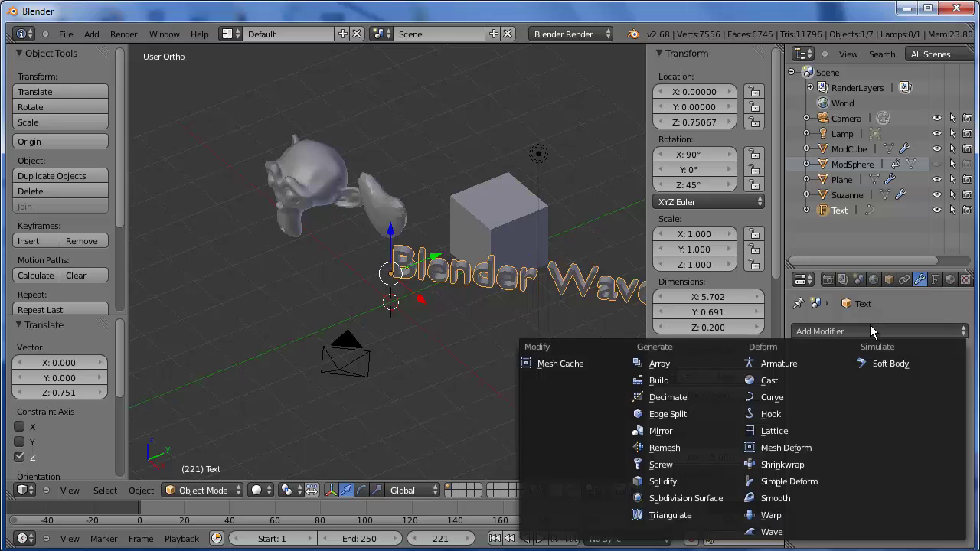
click(771, 530)
scroll(969, 508, down, 5)
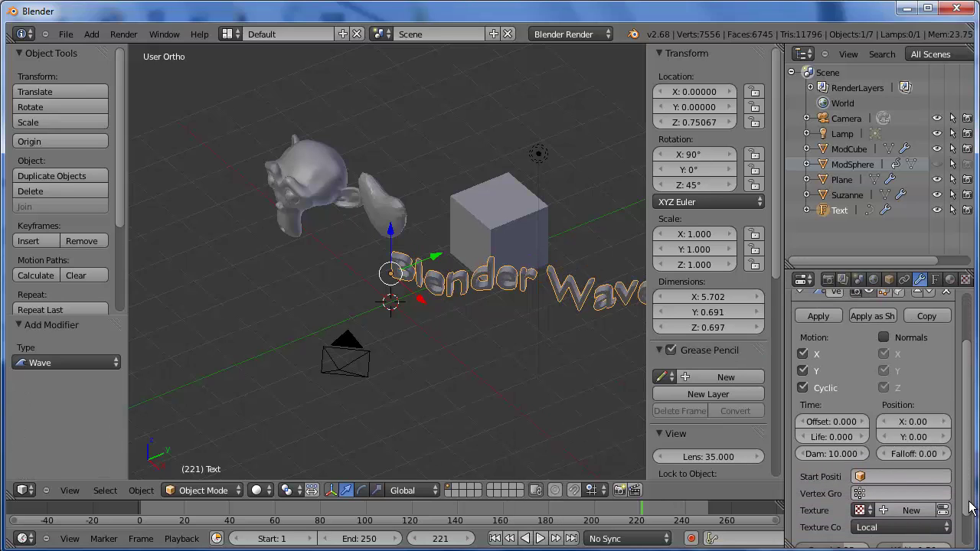
click(596, 511)
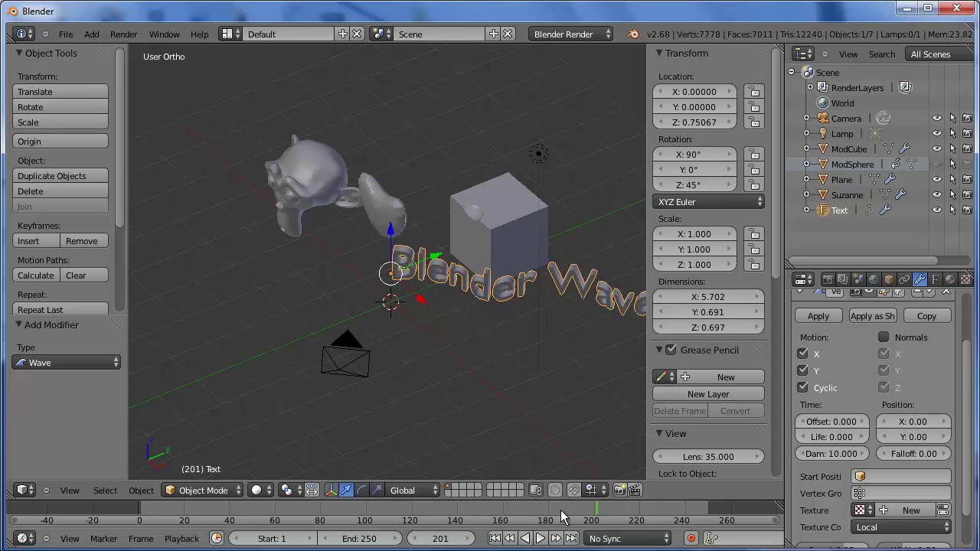
drag(563, 517, 703, 516)
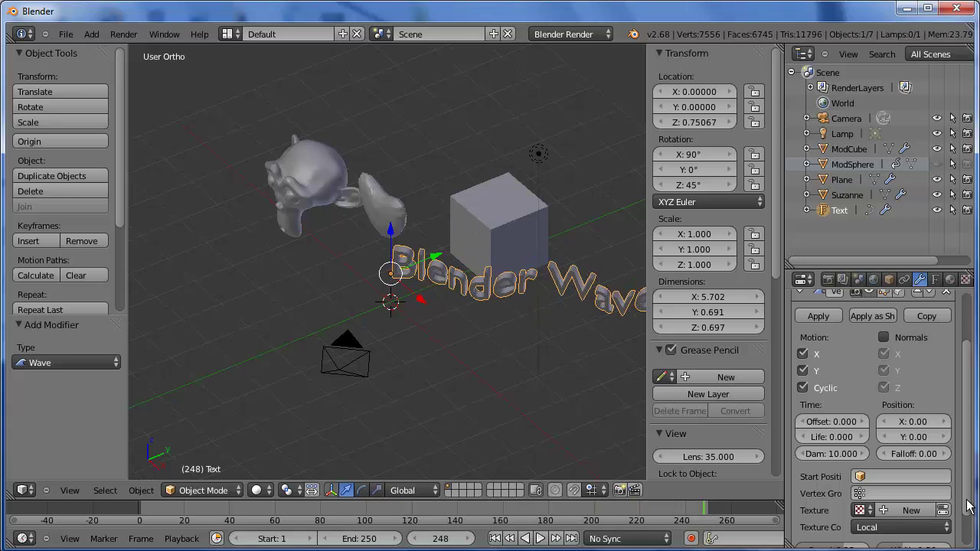
Set the Wave modifier's speed to 0.05, then play the animation to preview it and stop playback
scroll(967, 500, down, 2)
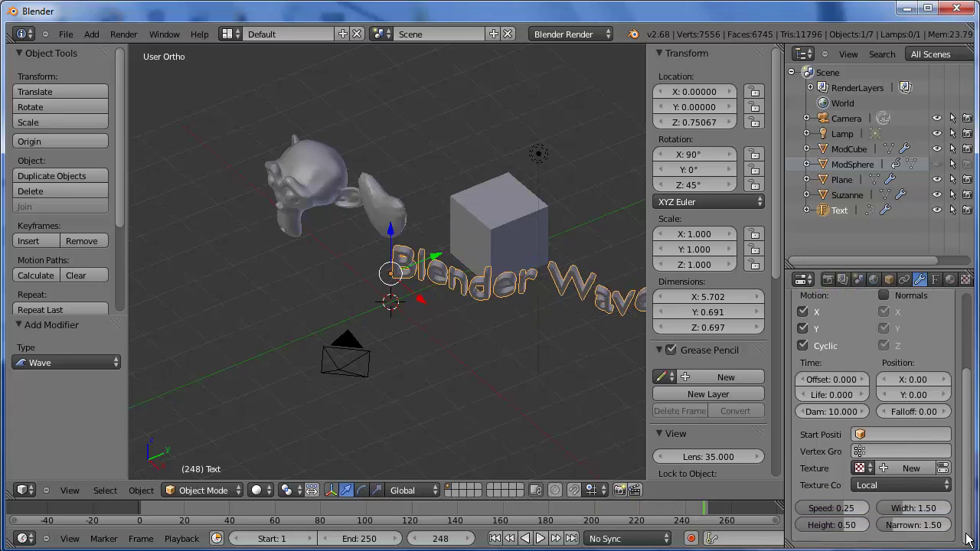
drag(842, 515, 837, 515)
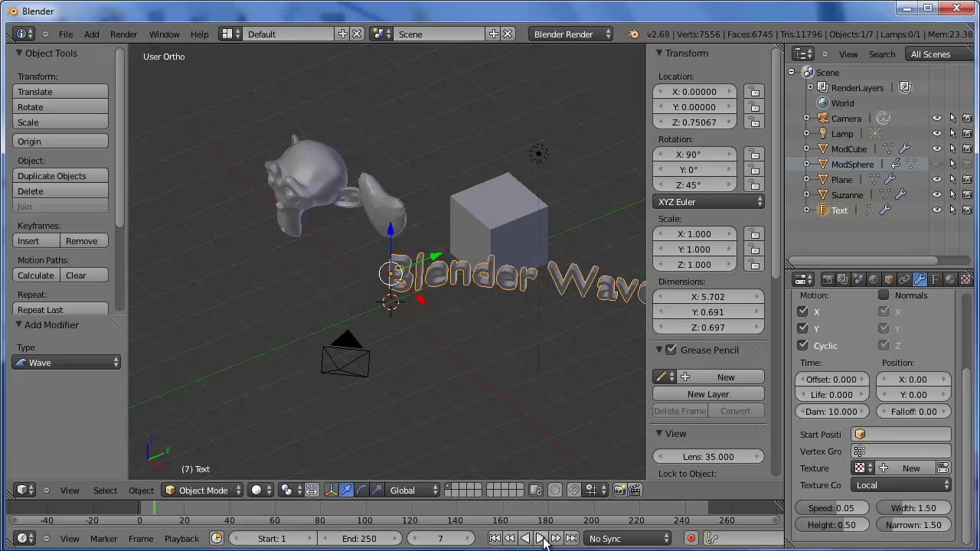
click(541, 539)
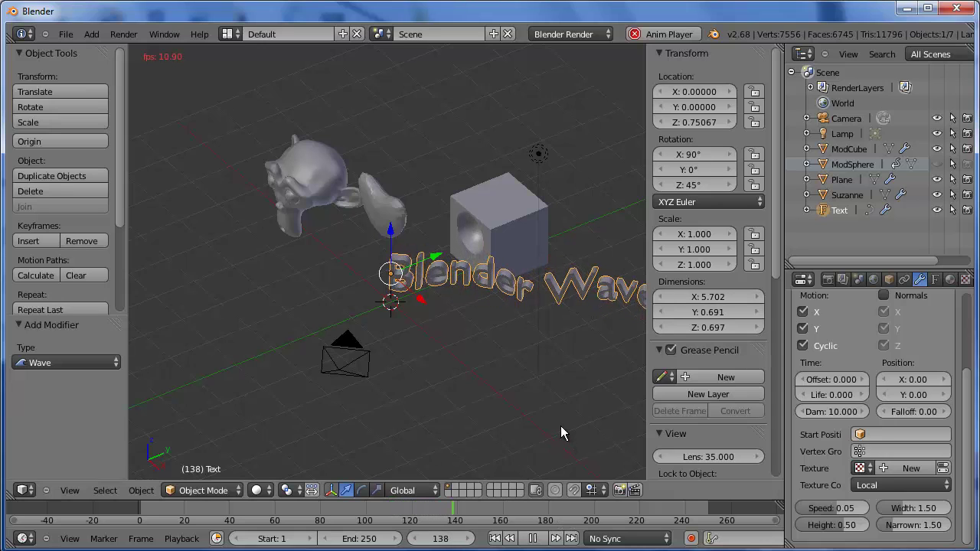
click(533, 538)
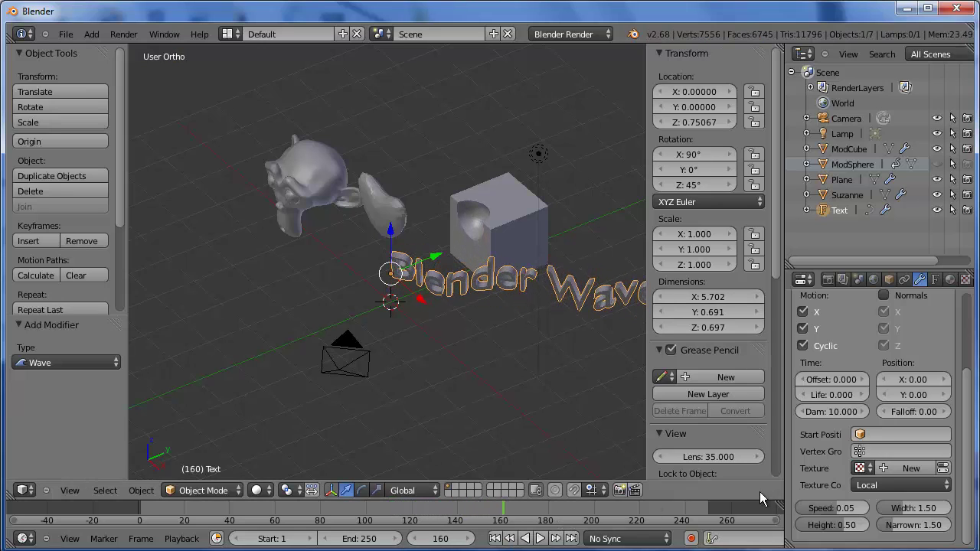
Set the Wave modifier's speed to 0.1, play the animation to check the wave and stop at frame 75
click(836, 507)
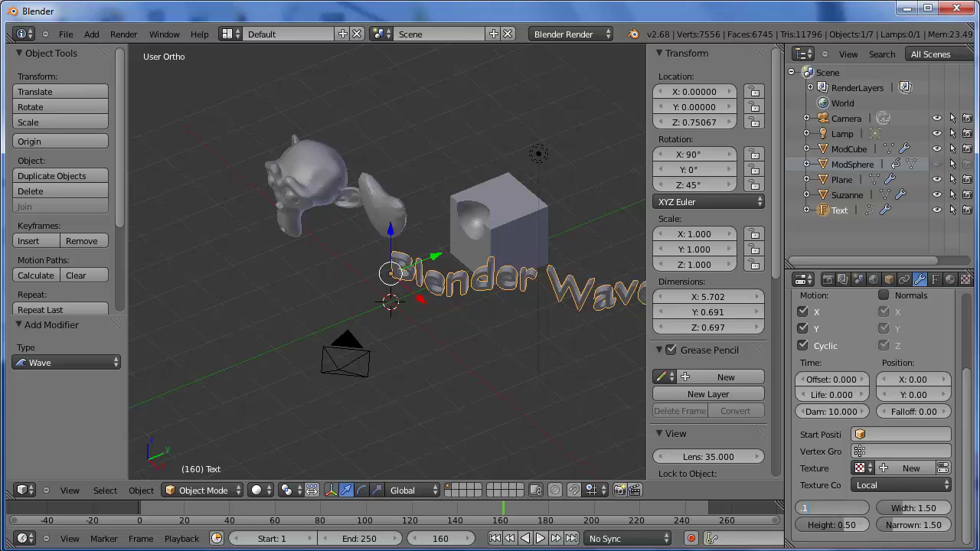
key(Return)
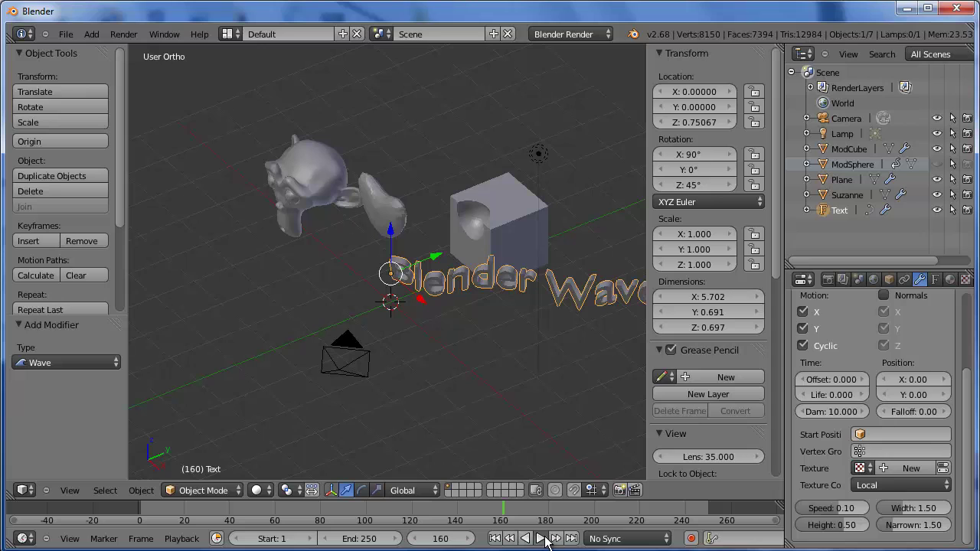
click(540, 539)
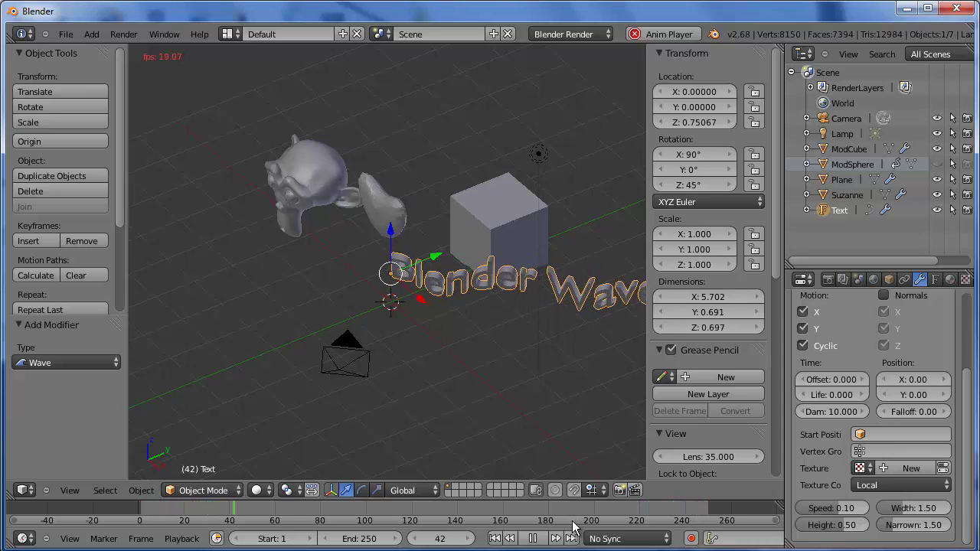
click(533, 538)
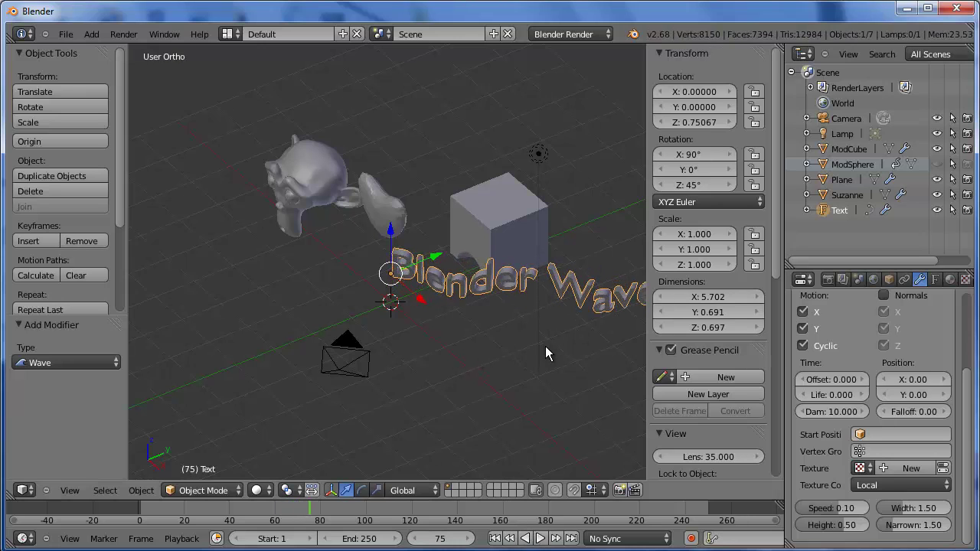
Save the scene as BlenderMods.blend
mouse_move(564, 345)
middle_down()
mouse_move(591, 333)
mouse_move(598, 317)
mouse_move(558, 335)
mouse_move(552, 379)
mouse_move(572, 365)
mouse_move(573, 345)
middle_up()
key(ctrl+s)
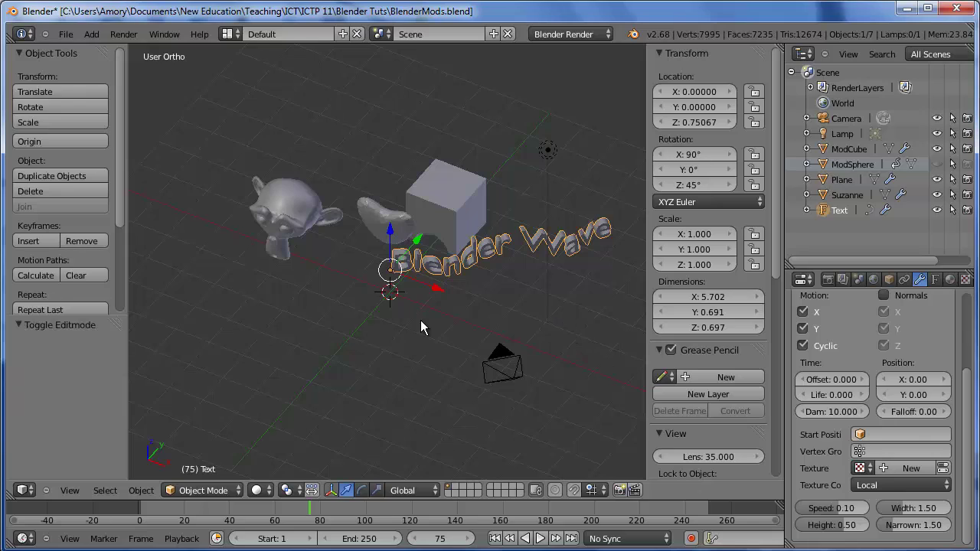
Clear the selection and add a cube mesh at the origin
key(a)
key(shift+a)
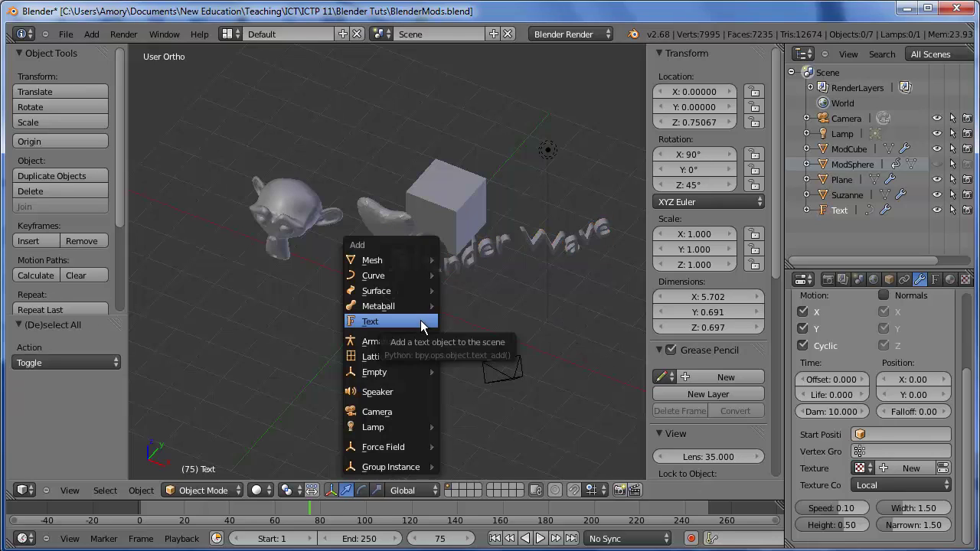
mouse_move(420, 261)
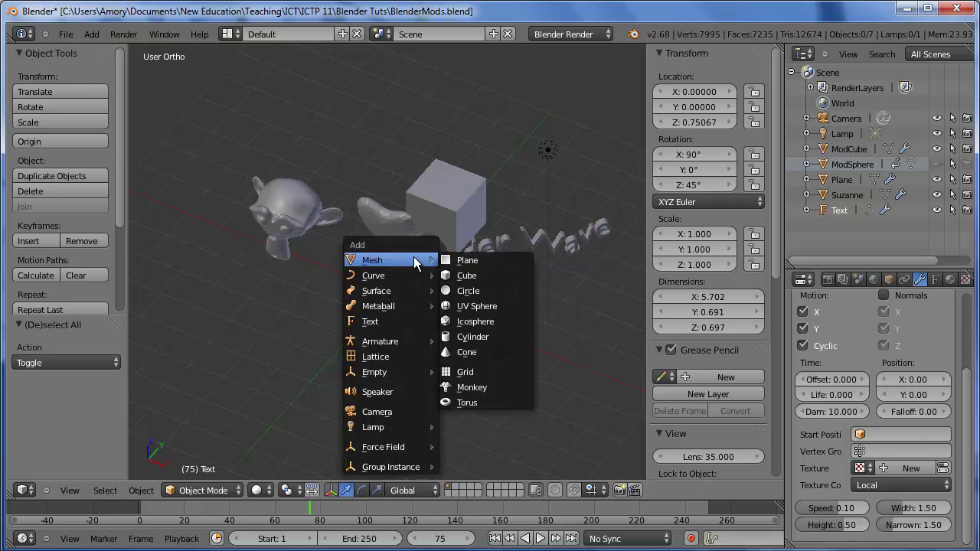
click(458, 274)
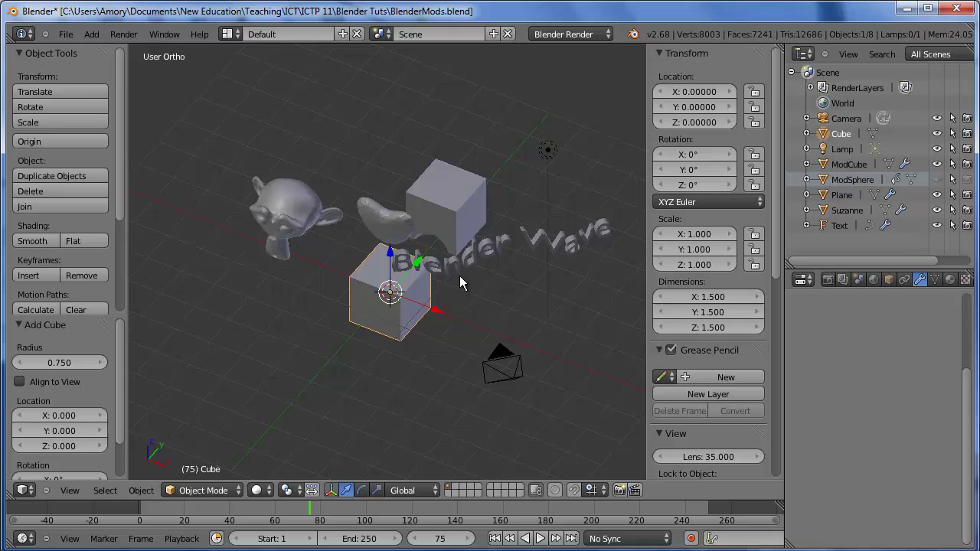
Rename the new cube as DeciCube in the outliner
right_click(832, 131)
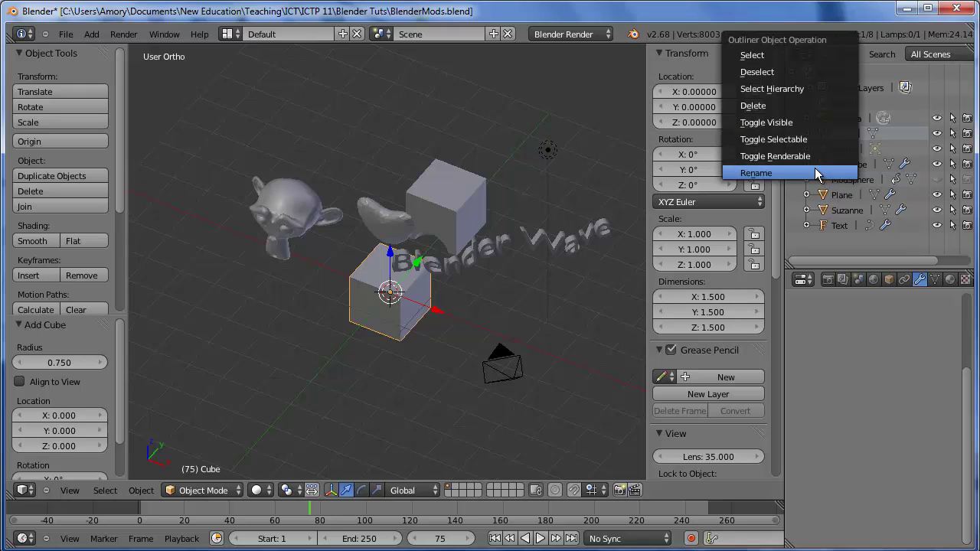
click(822, 171)
double_click(839, 135)
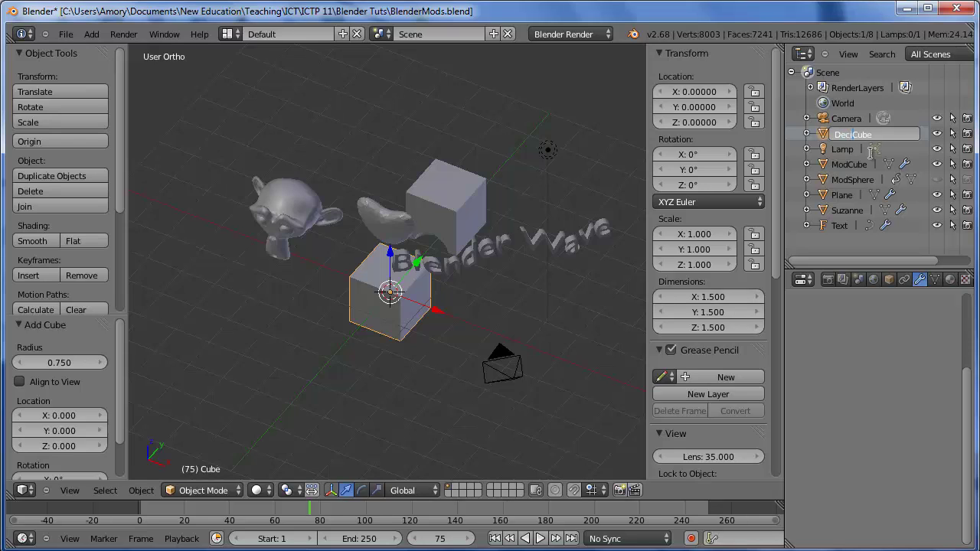
key(Return)
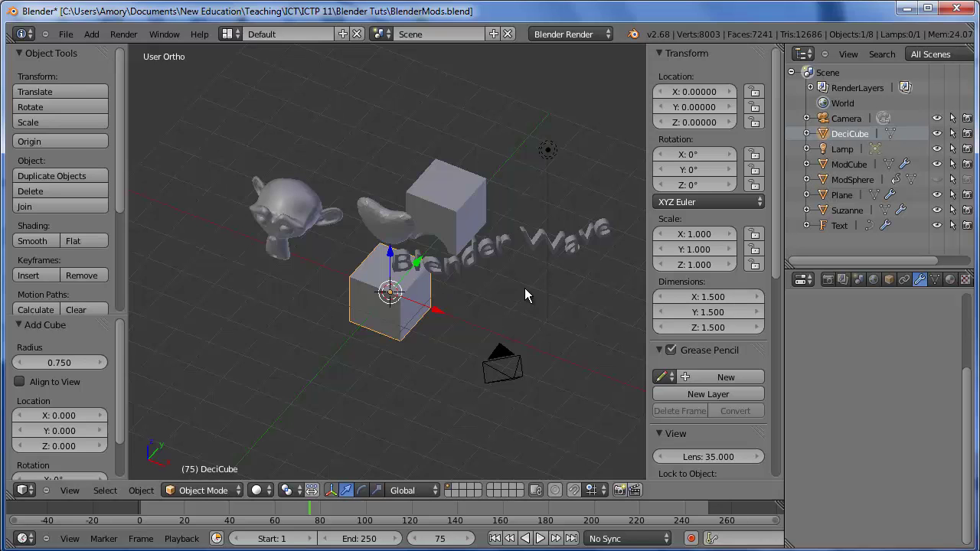
Set the new cube's radius to 0.5 and its Z location to 0.5
middle_drag(525, 288, 533, 212)
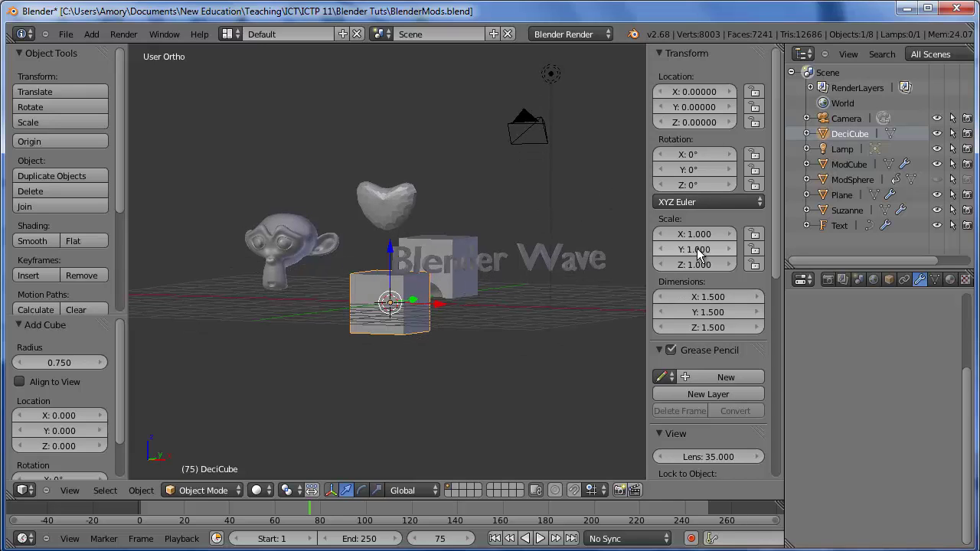
click(78, 362)
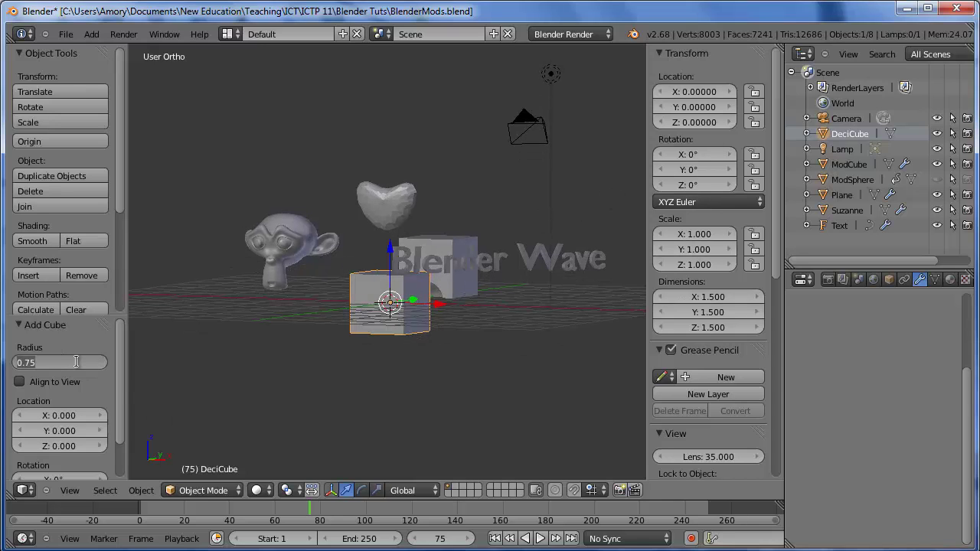
text(0.5)
key(Return)
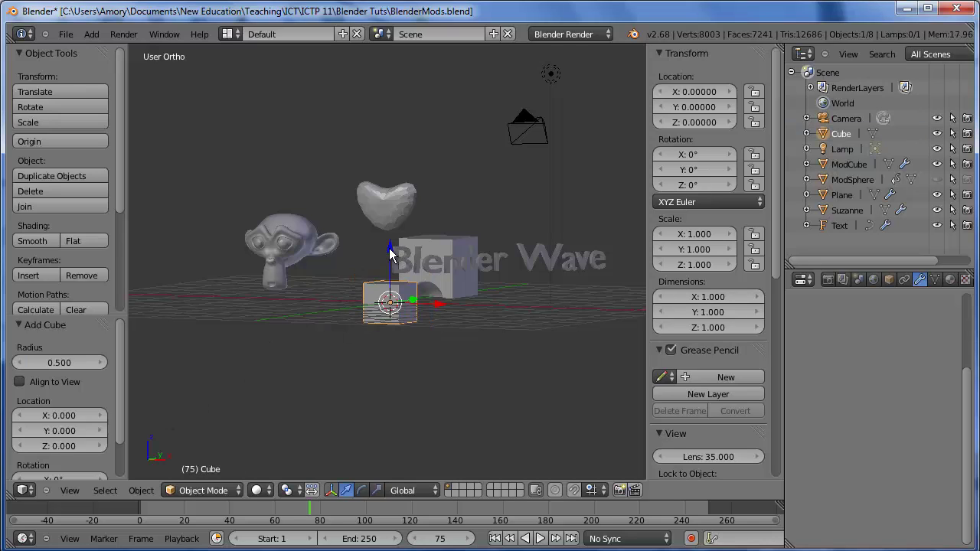
click(693, 121)
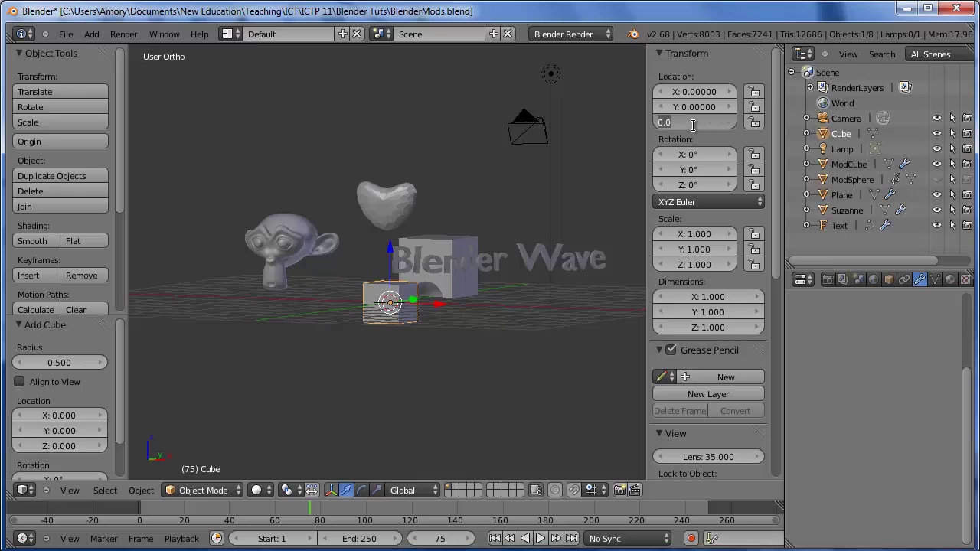
text(0.5)
key(Return)
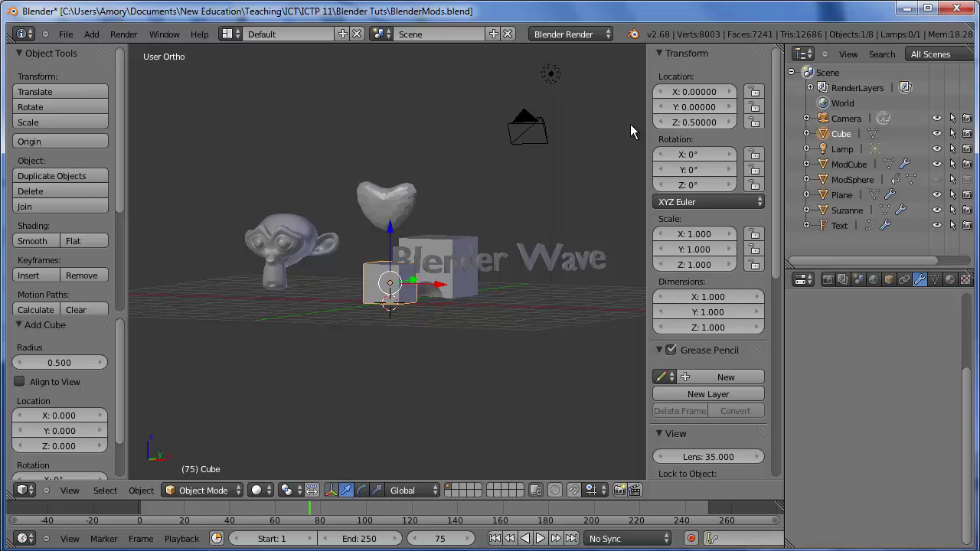
Subdivide the new cube's whole mesh three times in Edit Mode and return to Object Mode
middle_drag(539, 311, 543, 352)
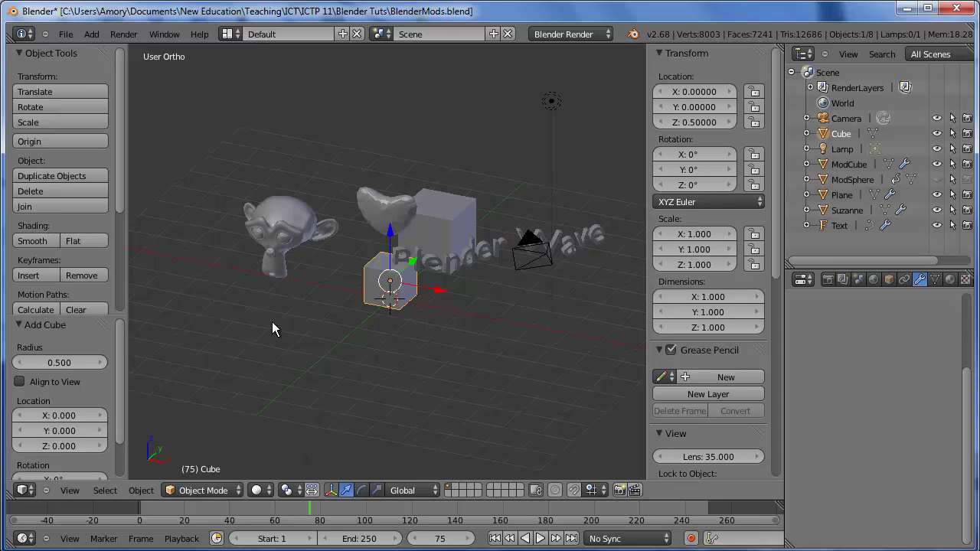
key(Tab)
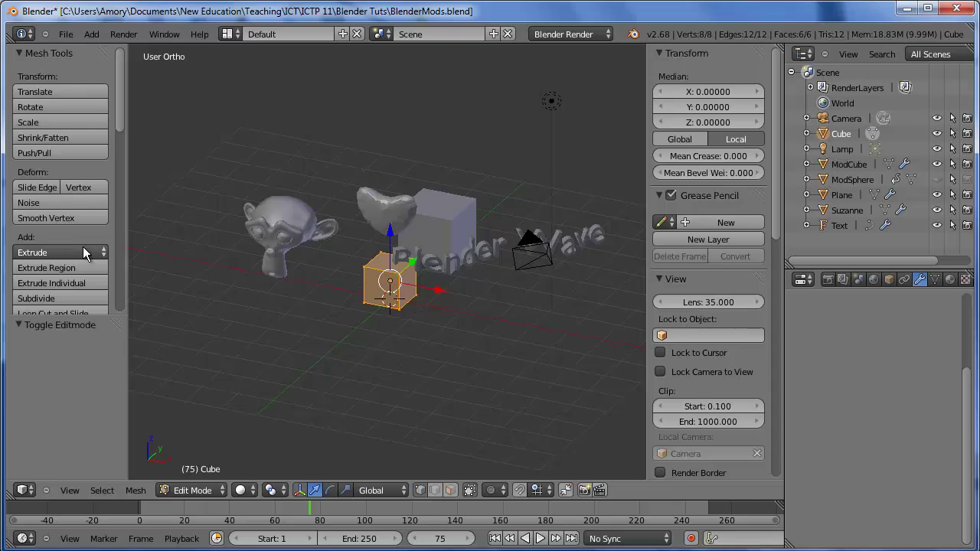
click(72, 298)
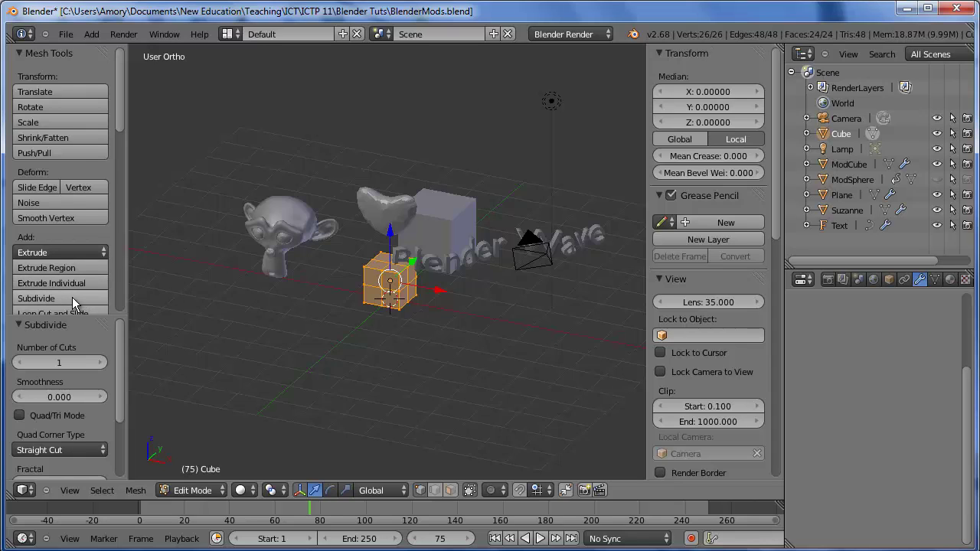
click(72, 297)
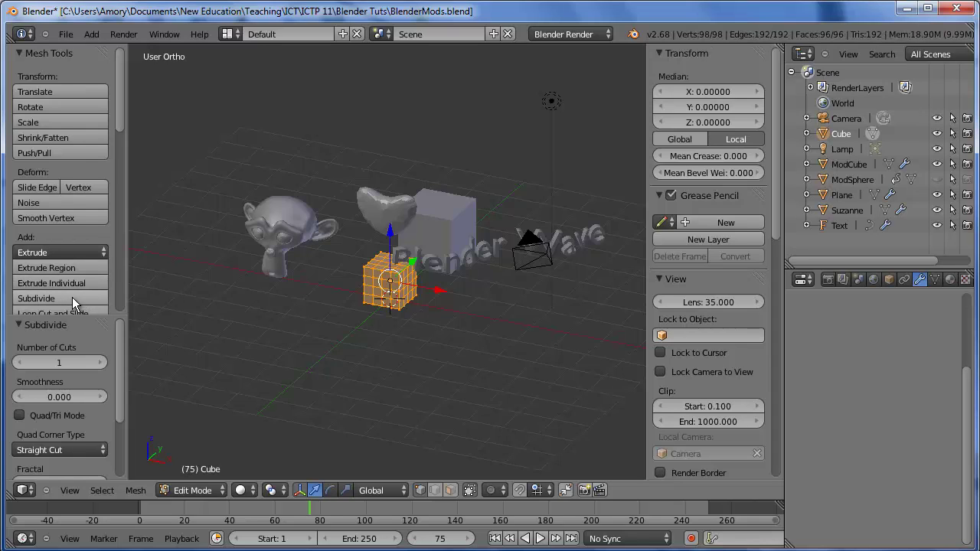
click(72, 297)
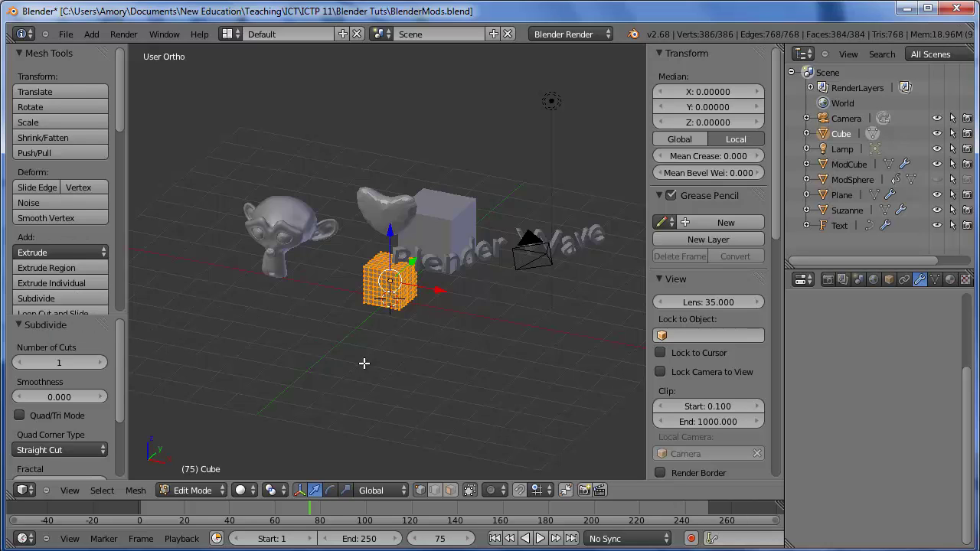
key(Tab)
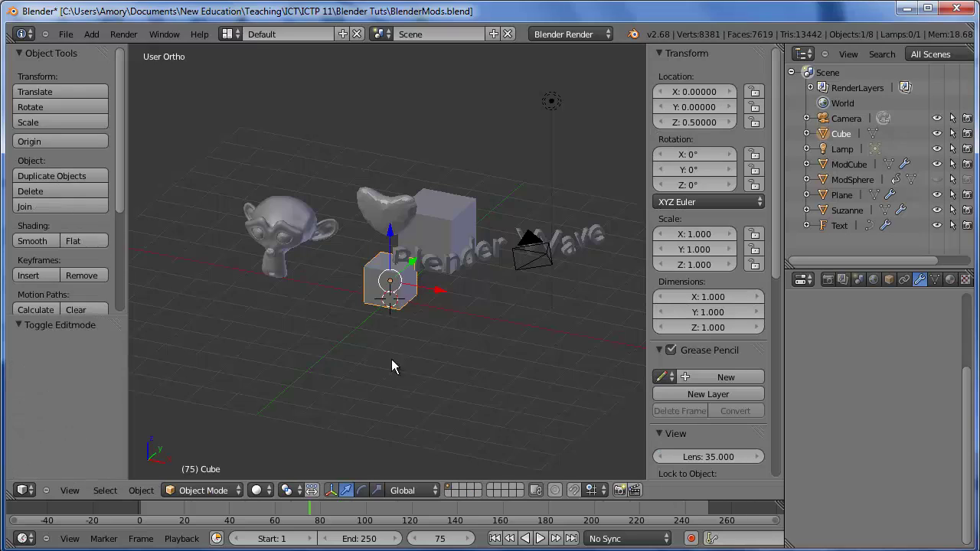
Add a Build modifier to the new cube with length 200 and Randomize enabled, and preview the animation
scroll(961, 391, up, 3)
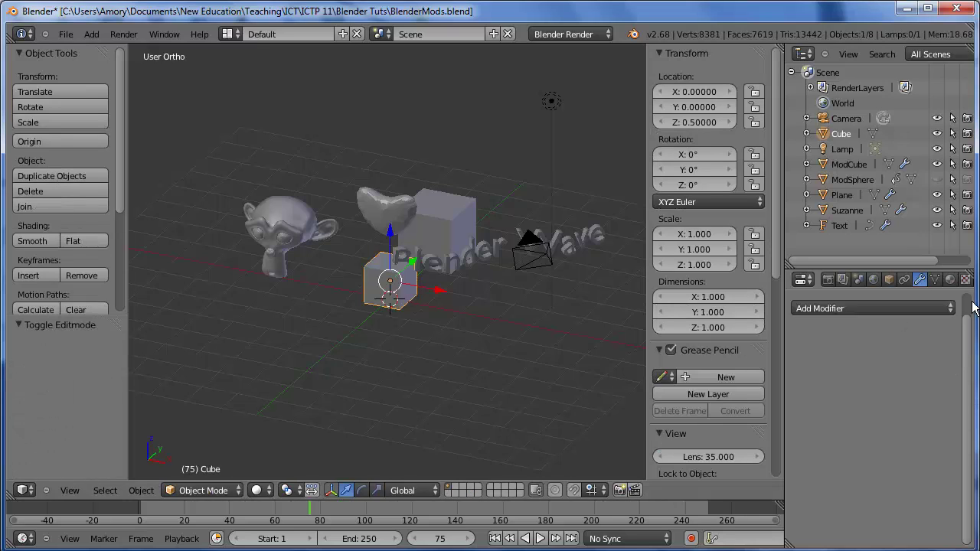
click(881, 335)
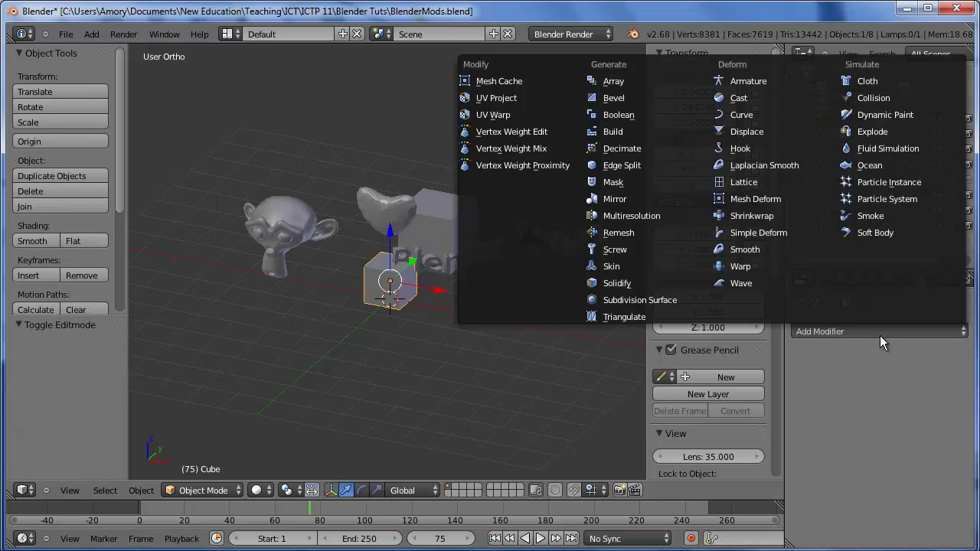
click(617, 132)
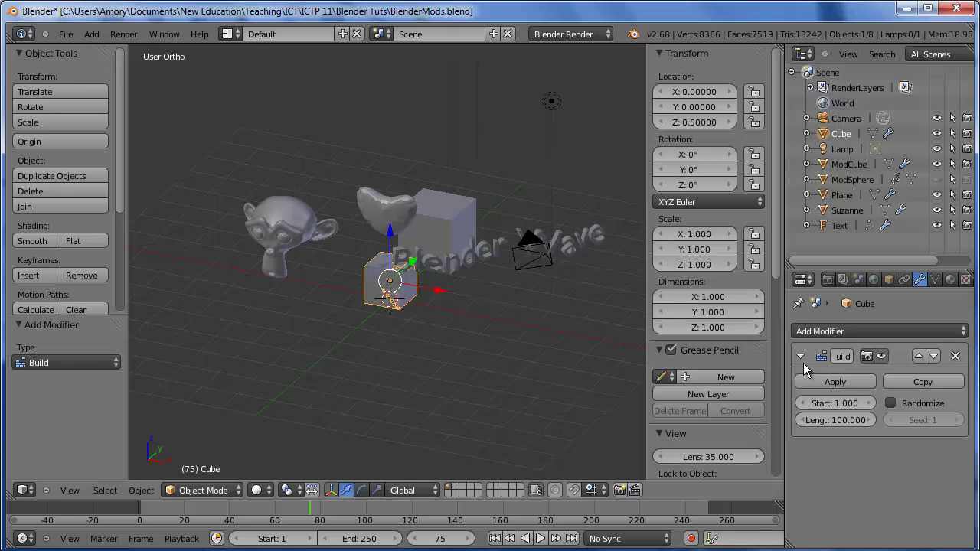
click(840, 420)
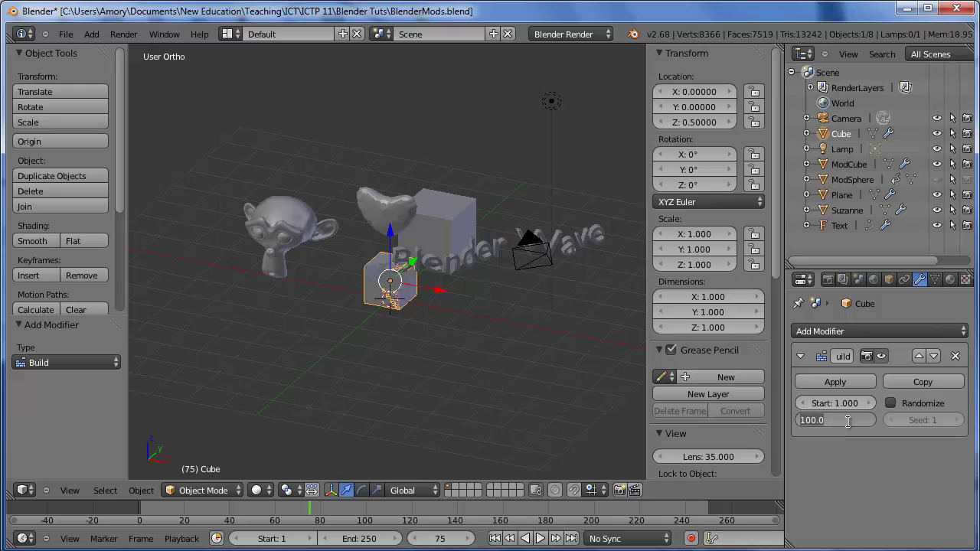
text(200)
key(Return)
click(890, 403)
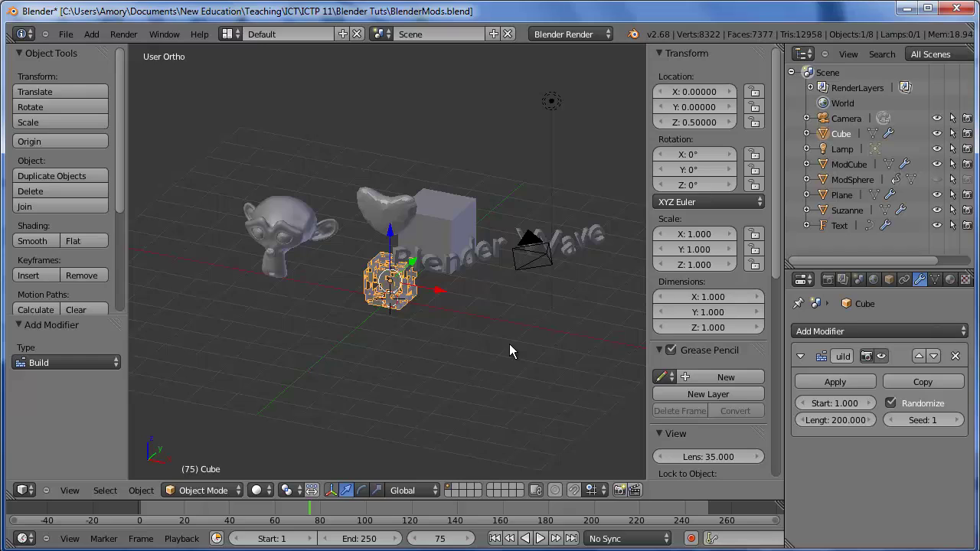
click(541, 538)
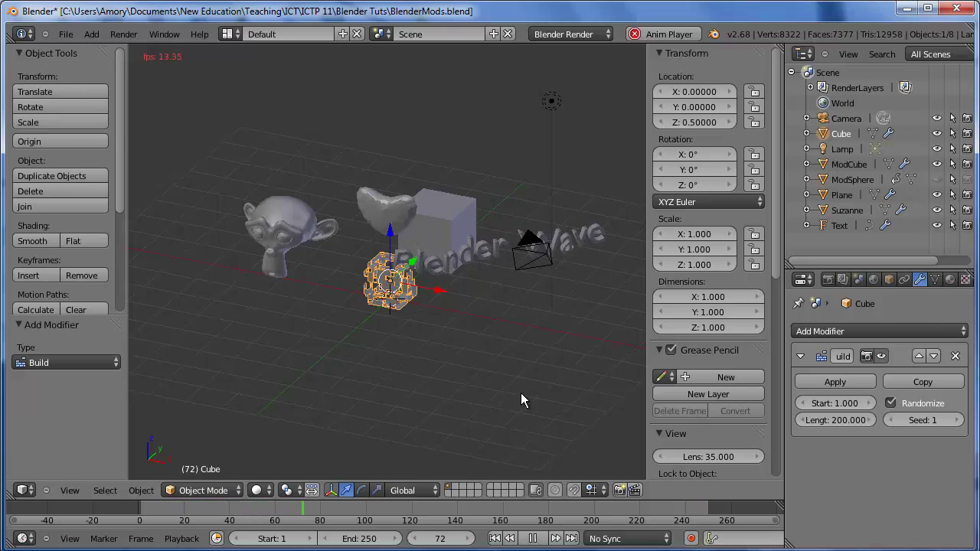
key(Escape)
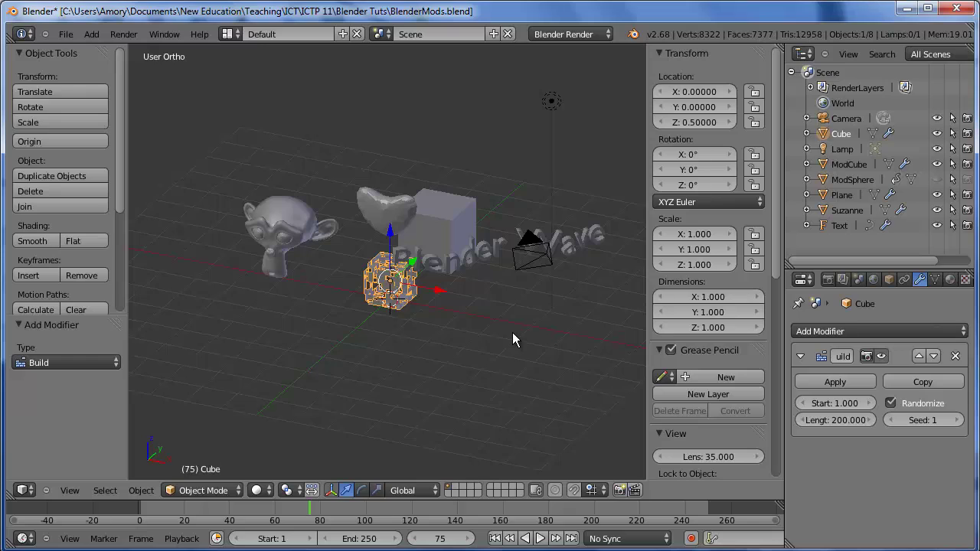
Add a plane mesh with radius 10 and set its X location to -0.01
key(shift+a)
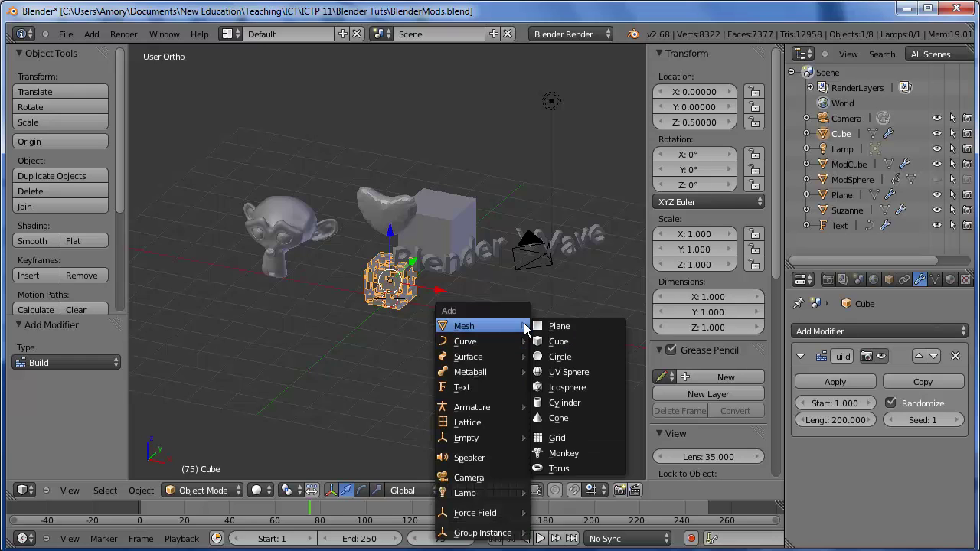
click(546, 326)
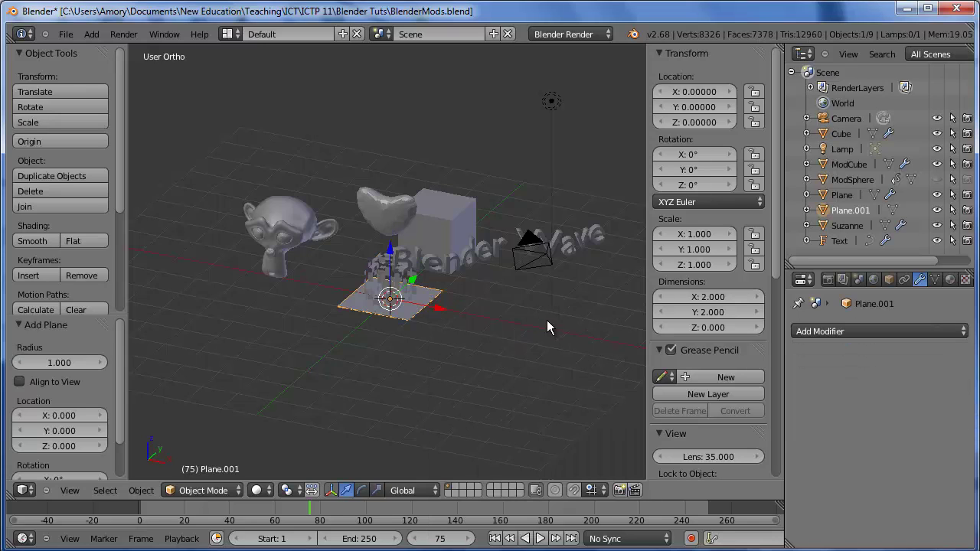
click(60, 362)
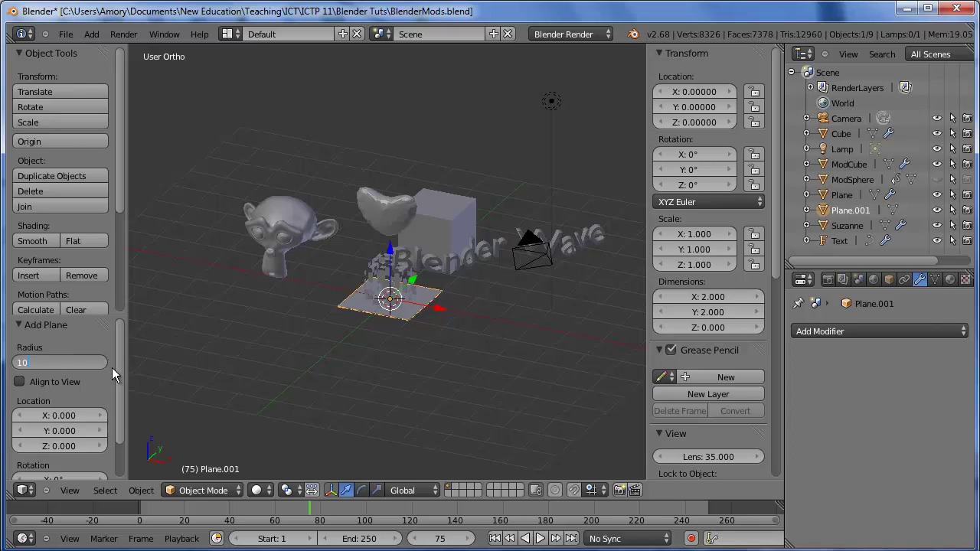
key(Return)
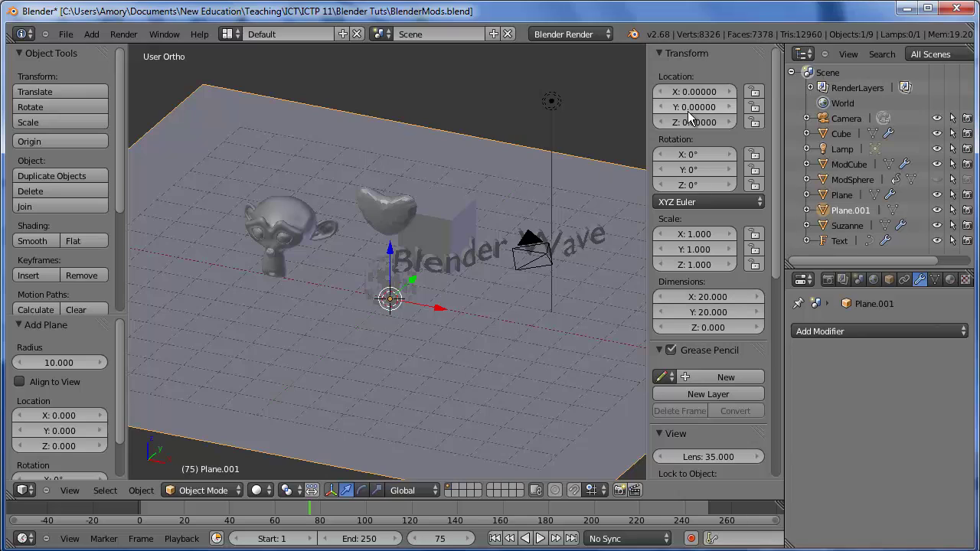
click(712, 91)
key(BackSpace)
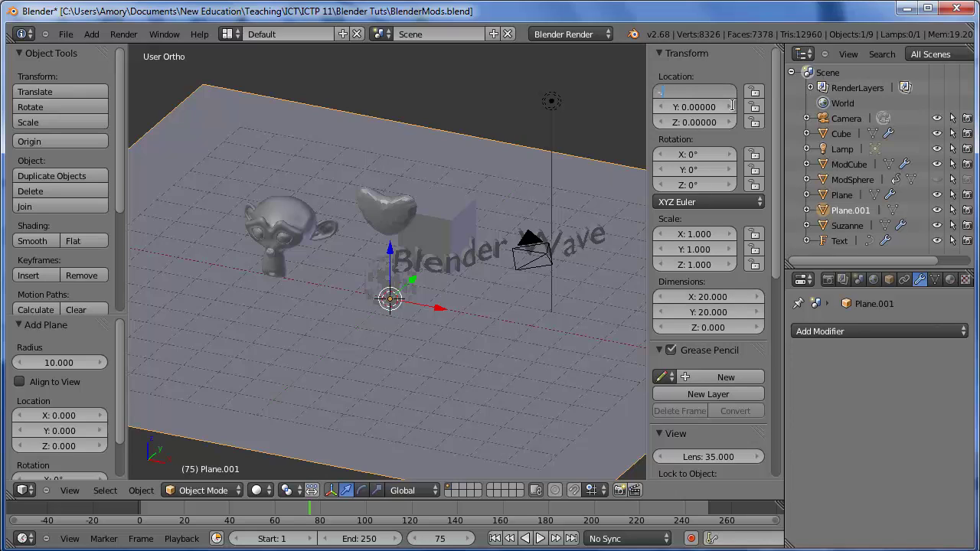
text(-0.01)
key(Return)
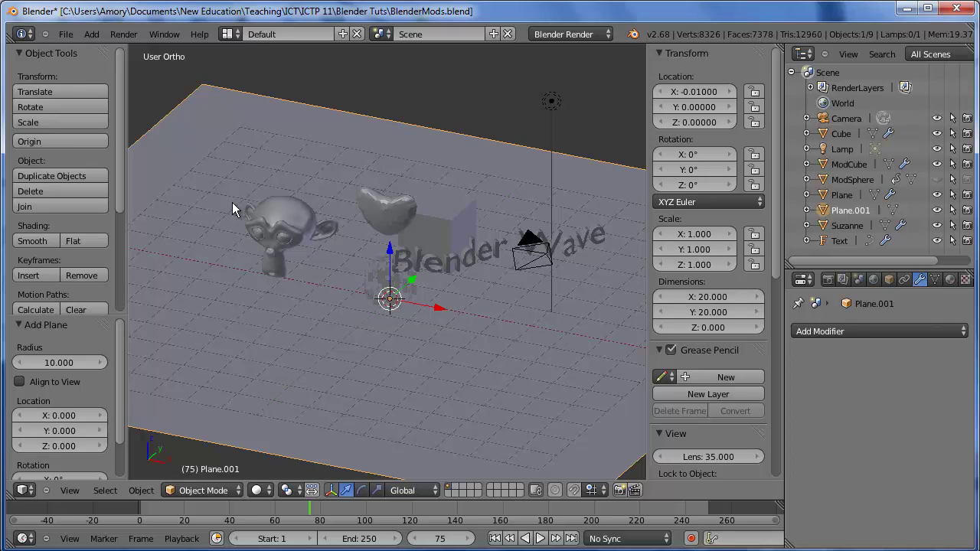
Render the animation to check the first frames, and stop the render early
click(128, 36)
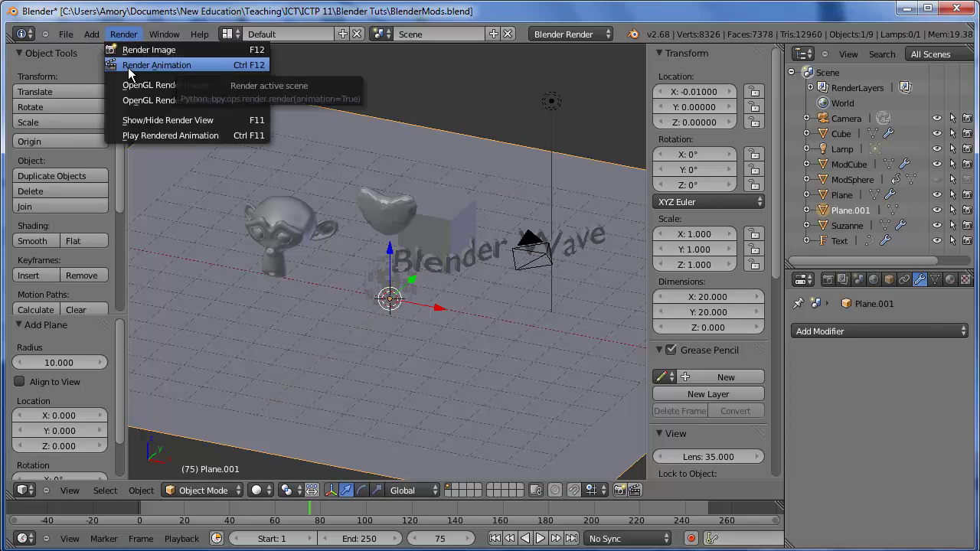
click(128, 67)
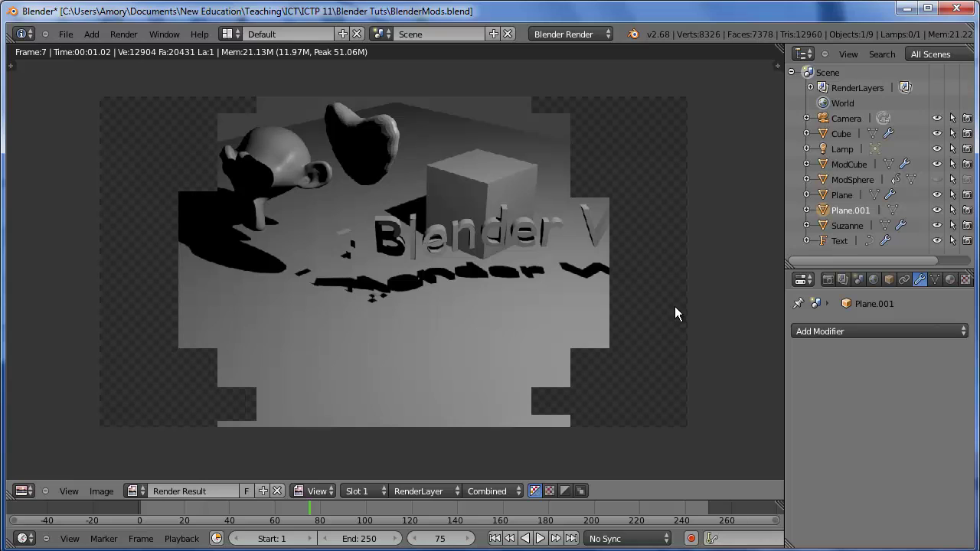
key(Escape)
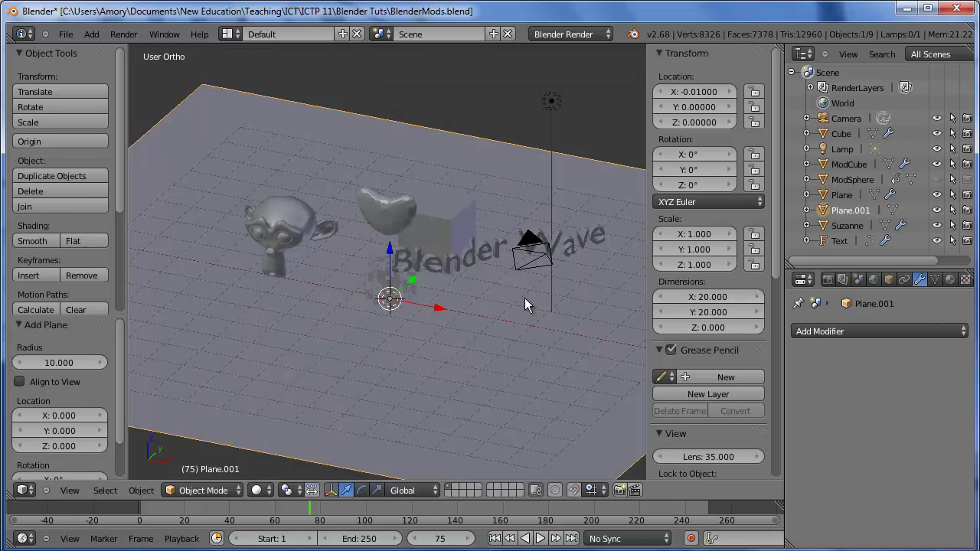
Raise the "Blender Wave" text about 0.45 along Z and the heart about 0.255 along Z
middle_drag(554, 281, 534, 266)
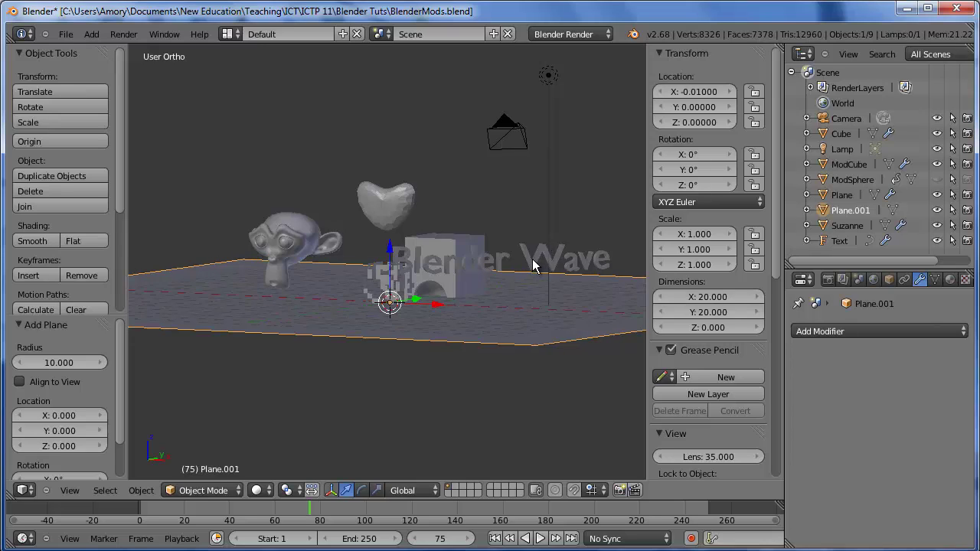
right_click(534, 266)
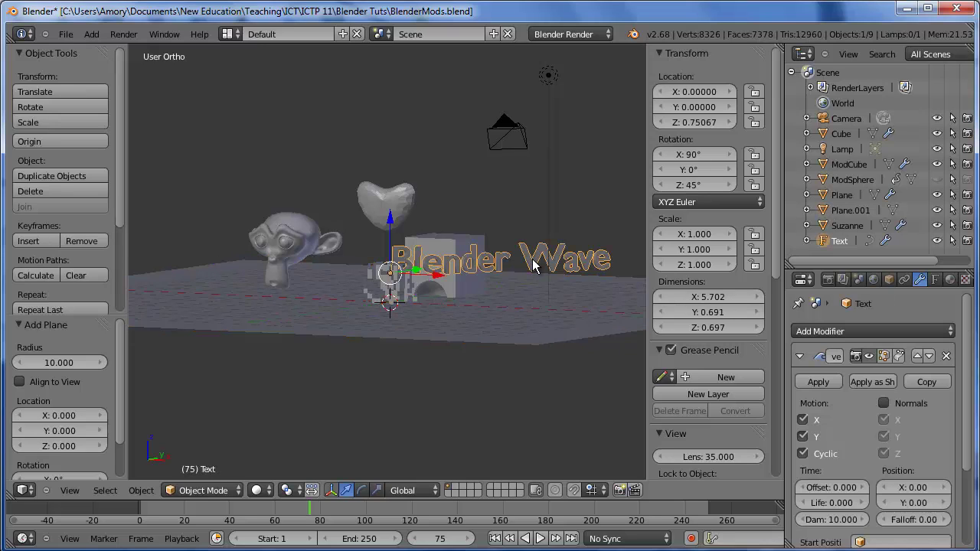
drag(389, 217, 391, 196)
right_click(392, 196)
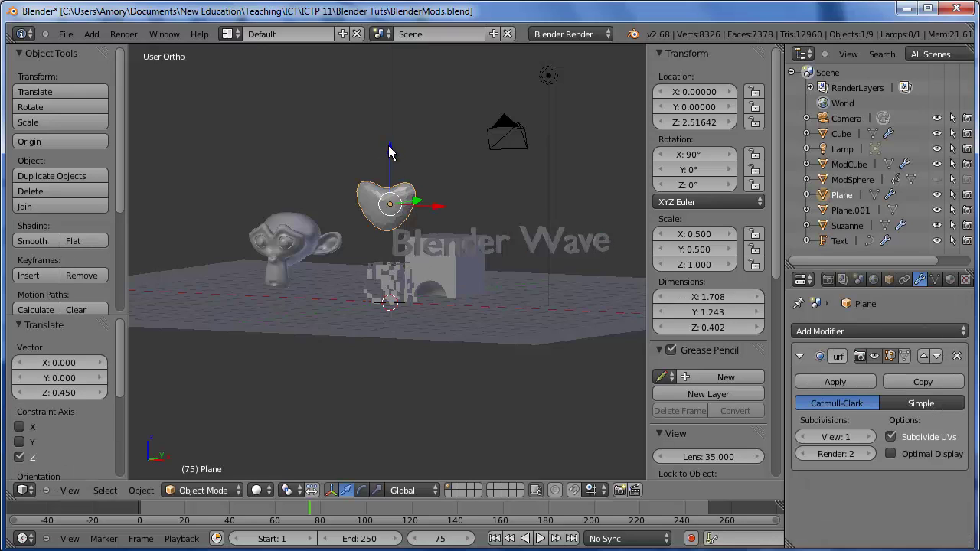
drag(388, 145, 391, 136)
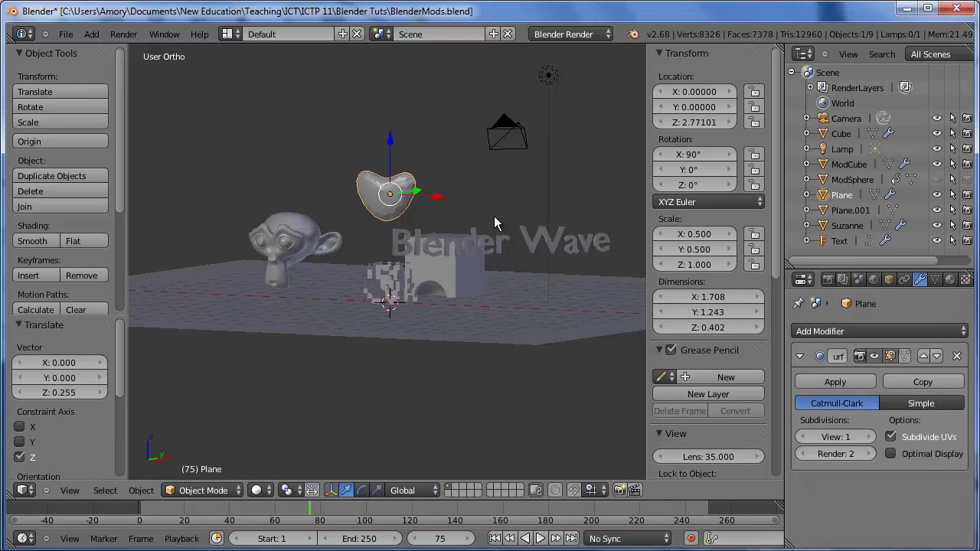
Insert a Rotation keyframe for the heart at frame 1
click(440, 540)
text(1)
key(Return)
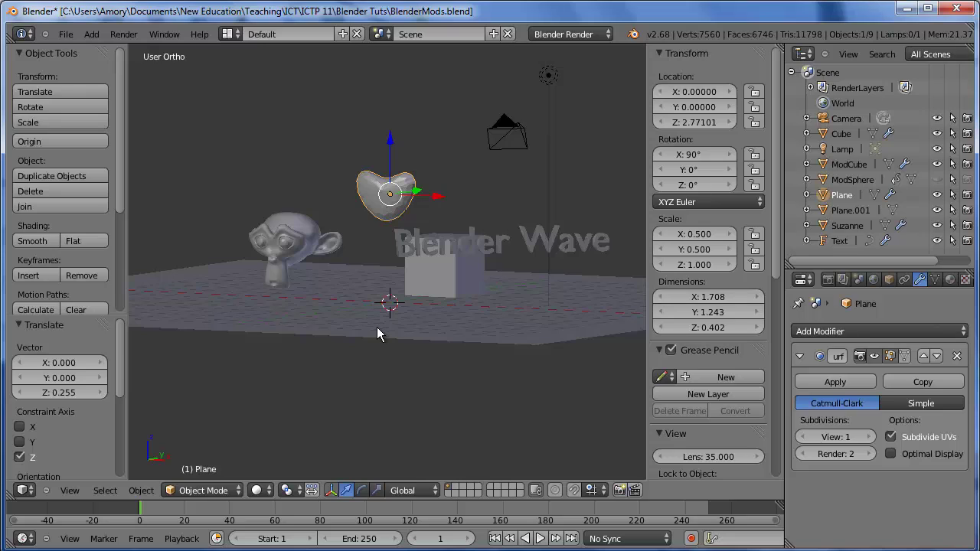
key(i)
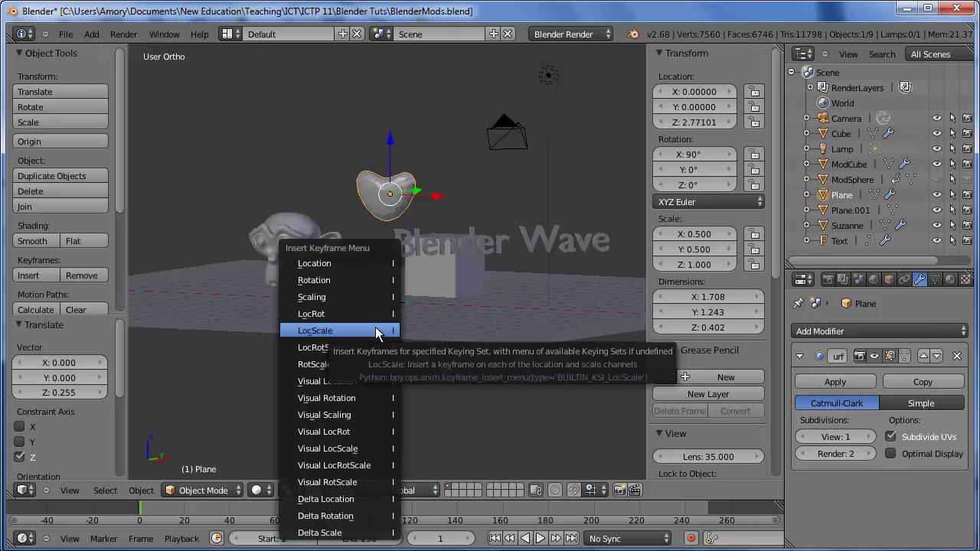
click(364, 280)
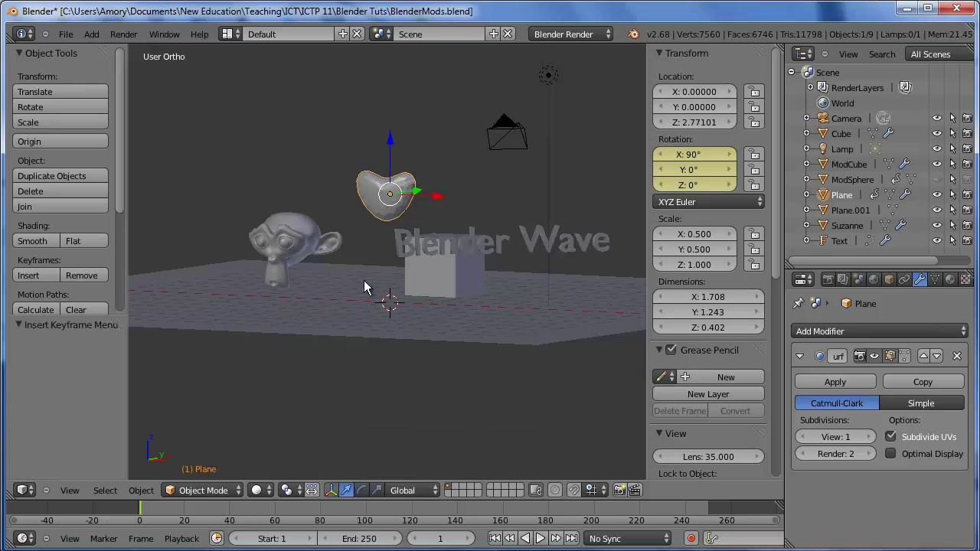
At frame 61, set the heart's Z rotation to 90° and insert a Rotation keyframe
click(277, 514)
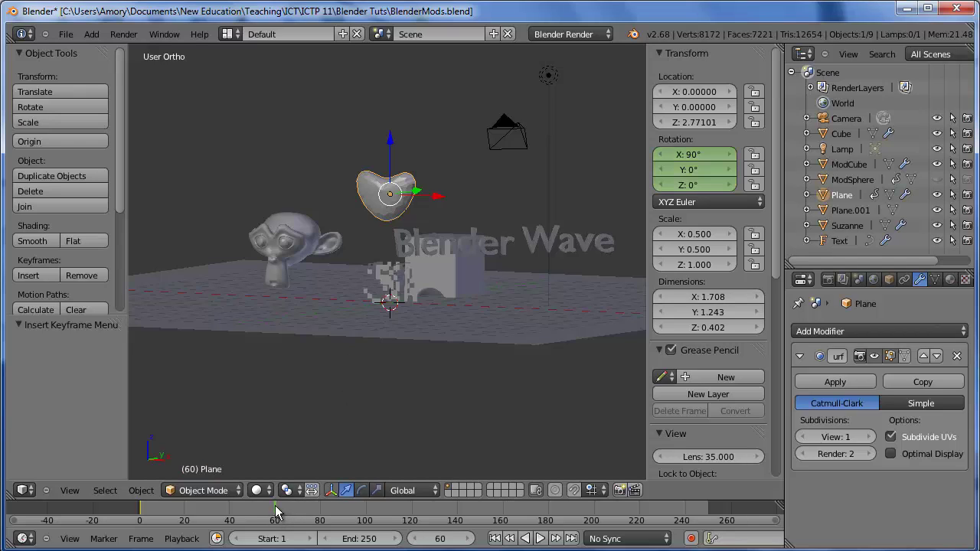
click(278, 513)
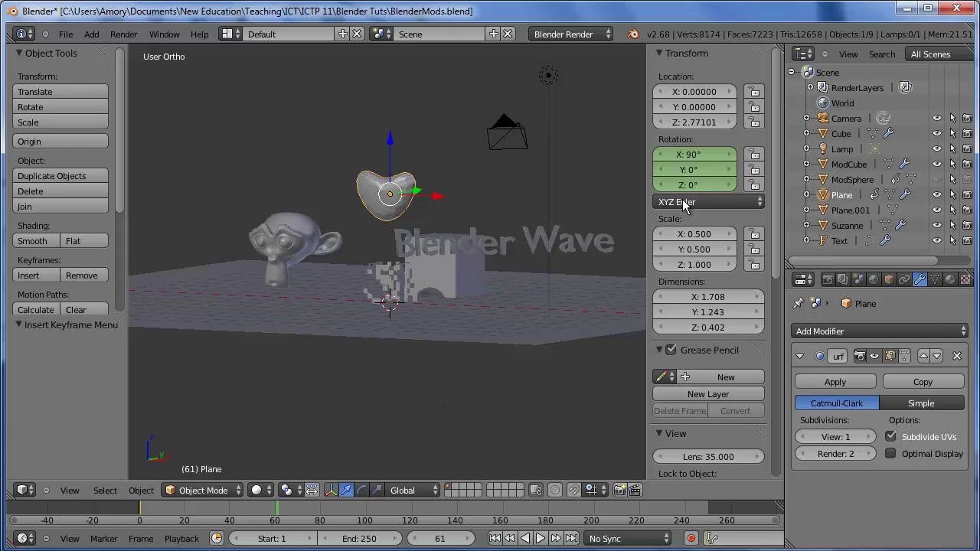
click(700, 184)
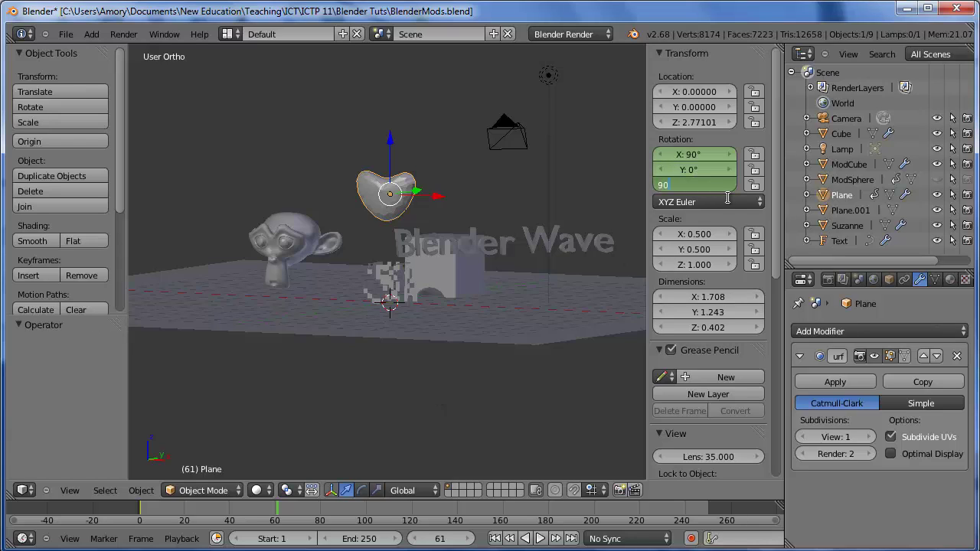
text(90)
key(Return)
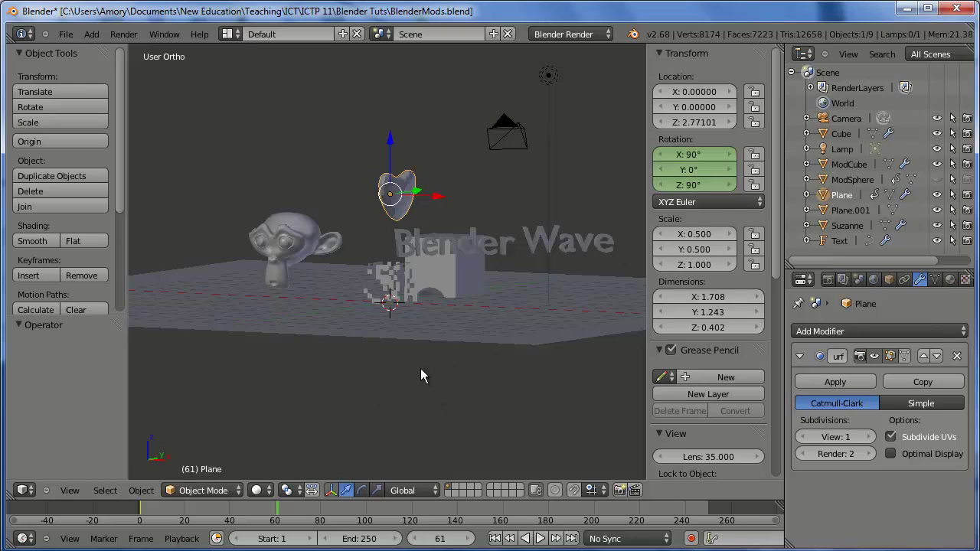
key(i)
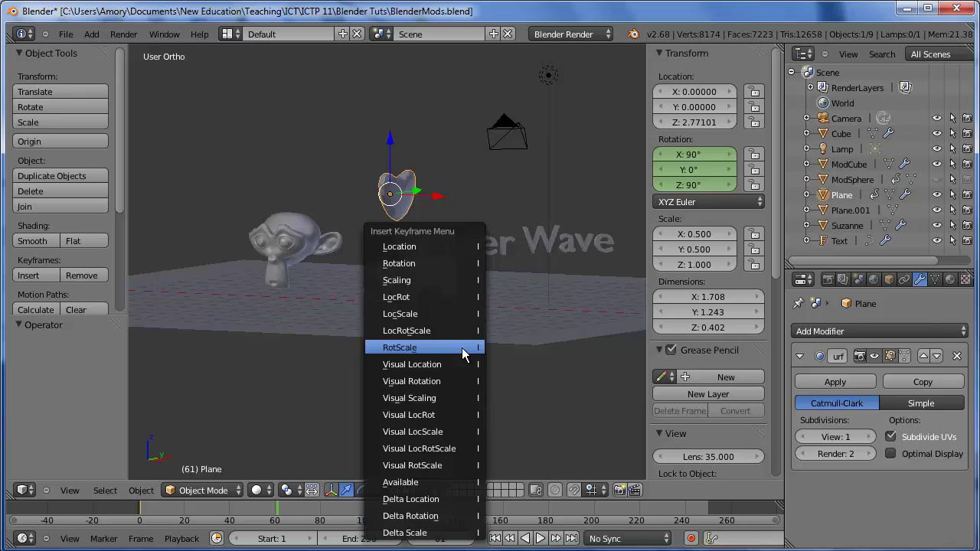
click(455, 262)
In the Graph Editor, set the heart's Z Euler Rotation curve to Linear Extrapolation
click(33, 493)
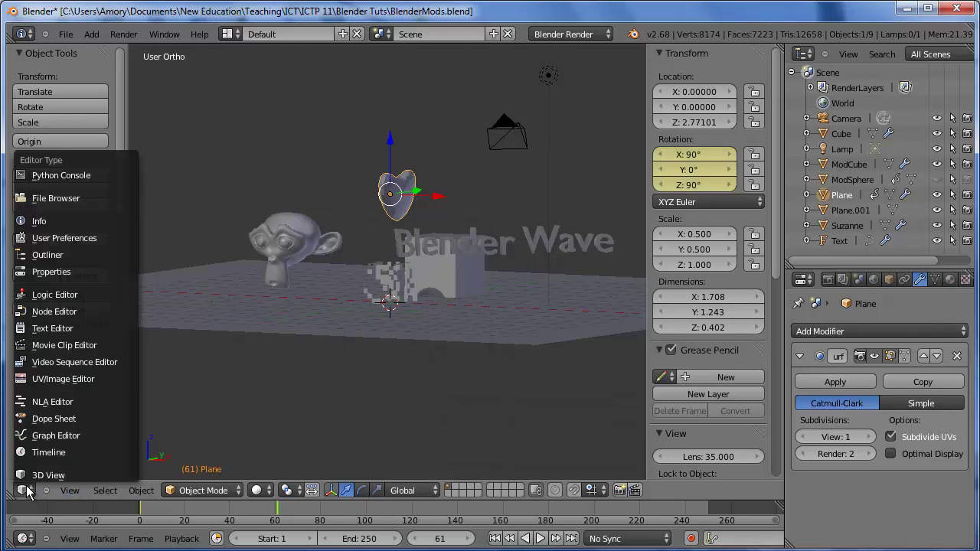
click(43, 435)
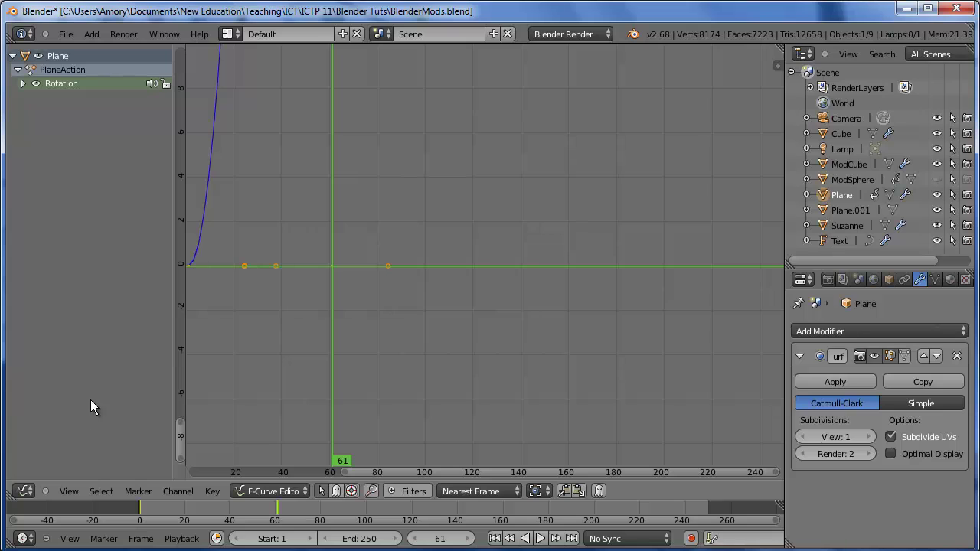
click(23, 83)
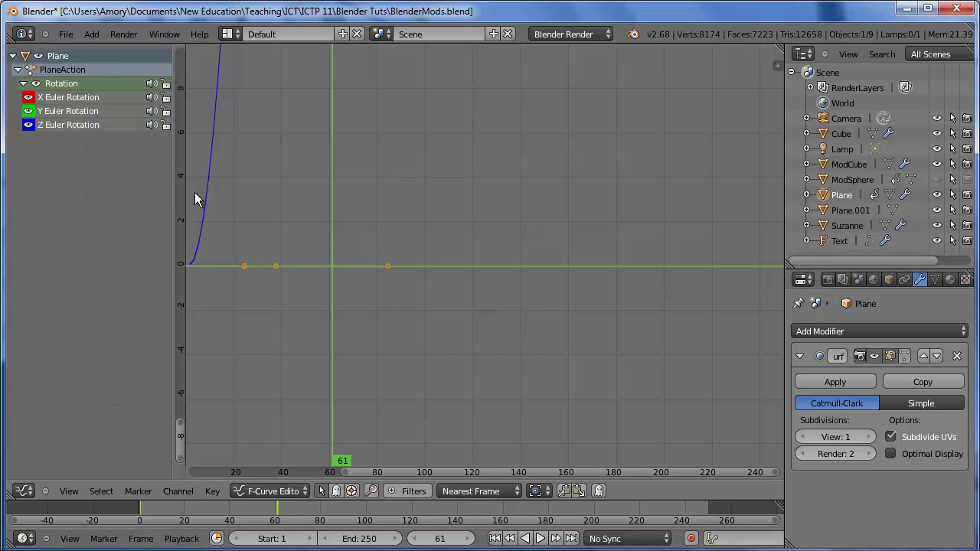
click(96, 126)
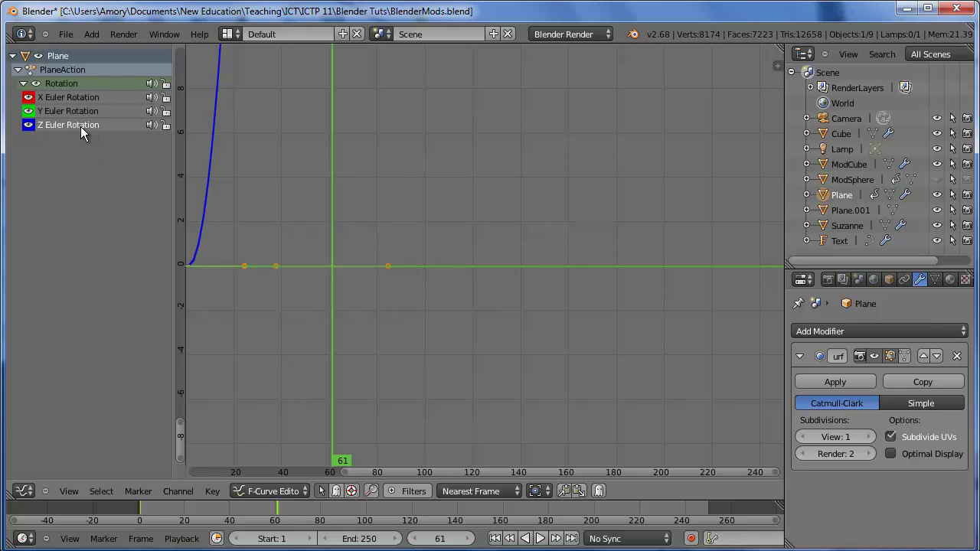
click(177, 493)
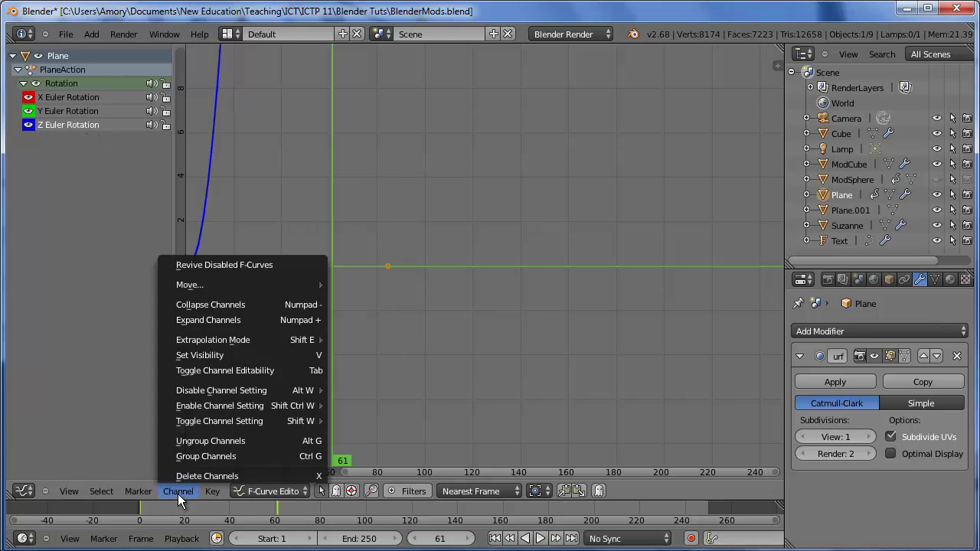
mouse_move(238, 342)
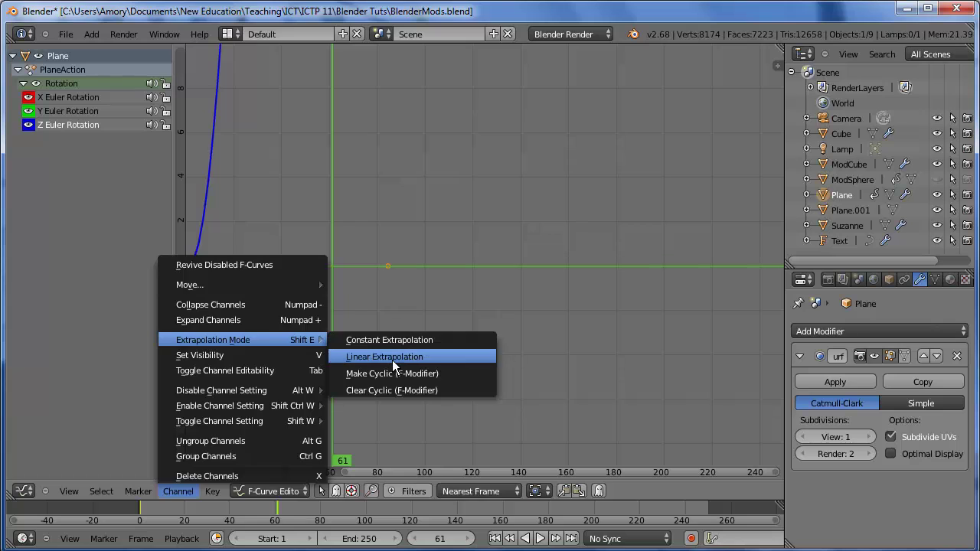
click(392, 359)
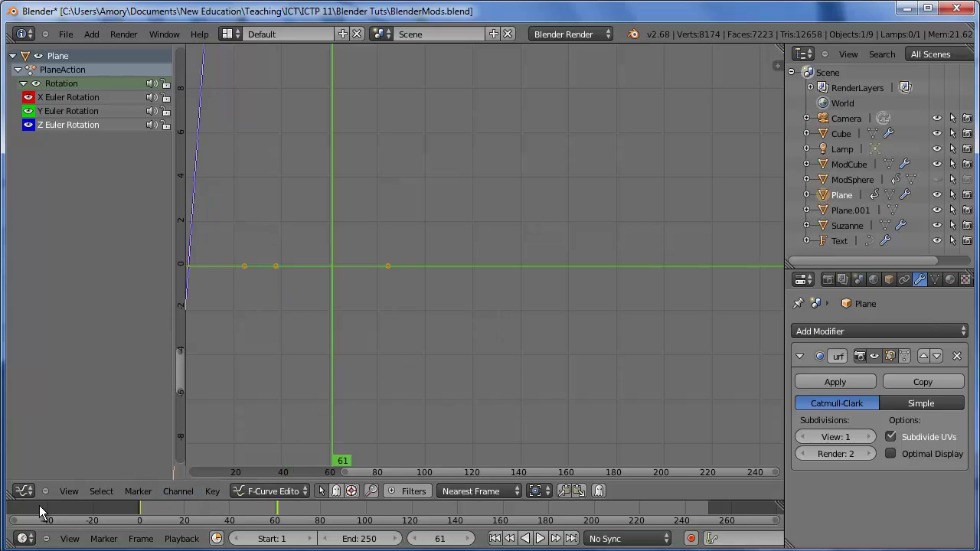
Return to the 3D View and play the animation briefly to check the heart's continuous rotation
click(24, 491)
click(31, 473)
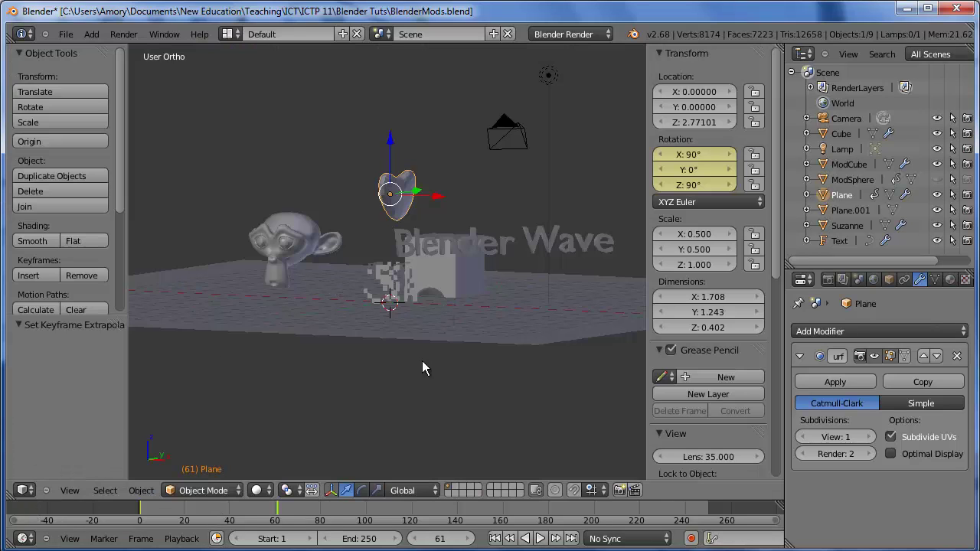
click(540, 538)
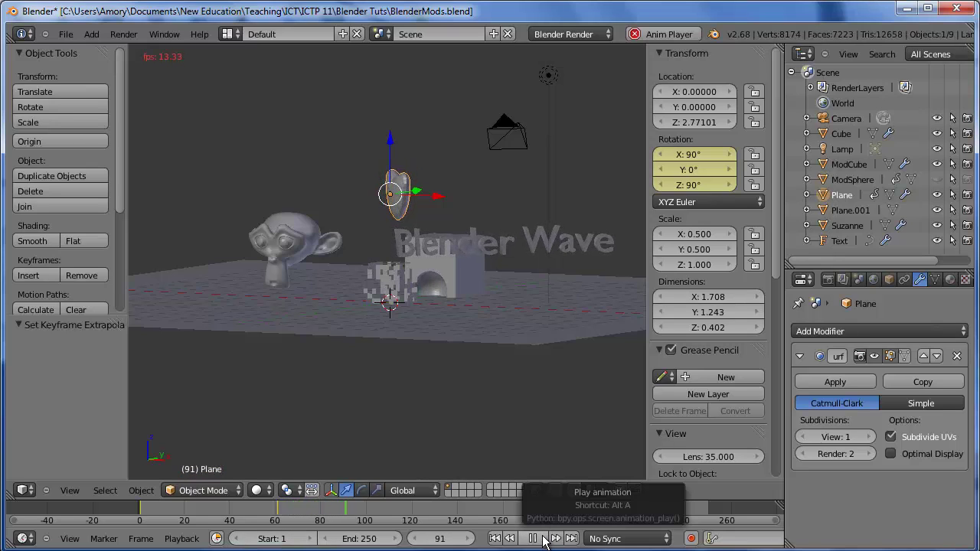
click(534, 539)
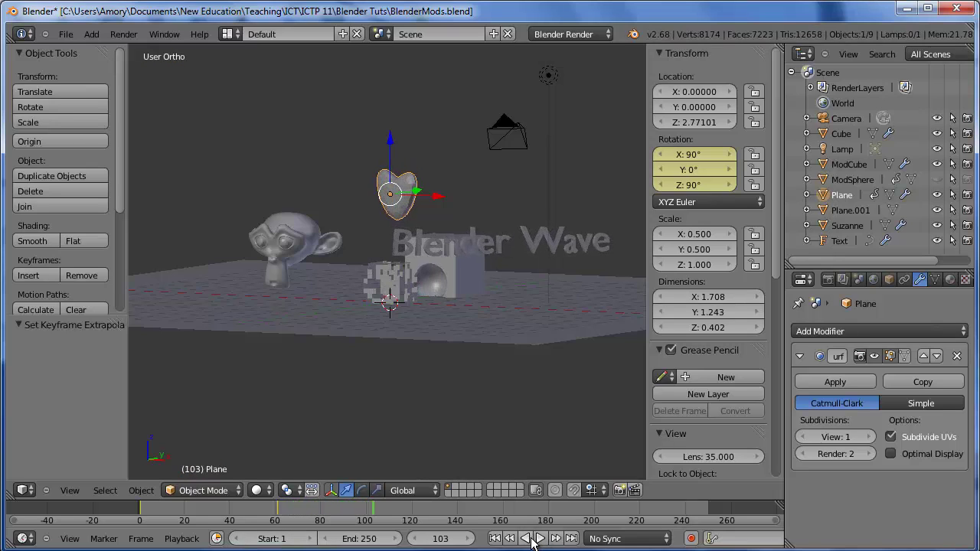
Insert a Rotation keyframe for the monkey head at frame 1
right_click(281, 232)
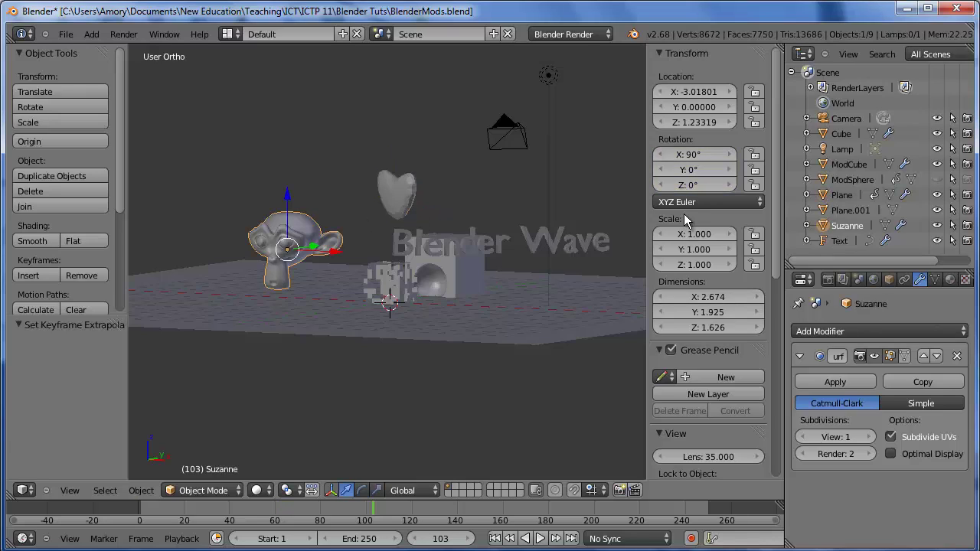
click(142, 508)
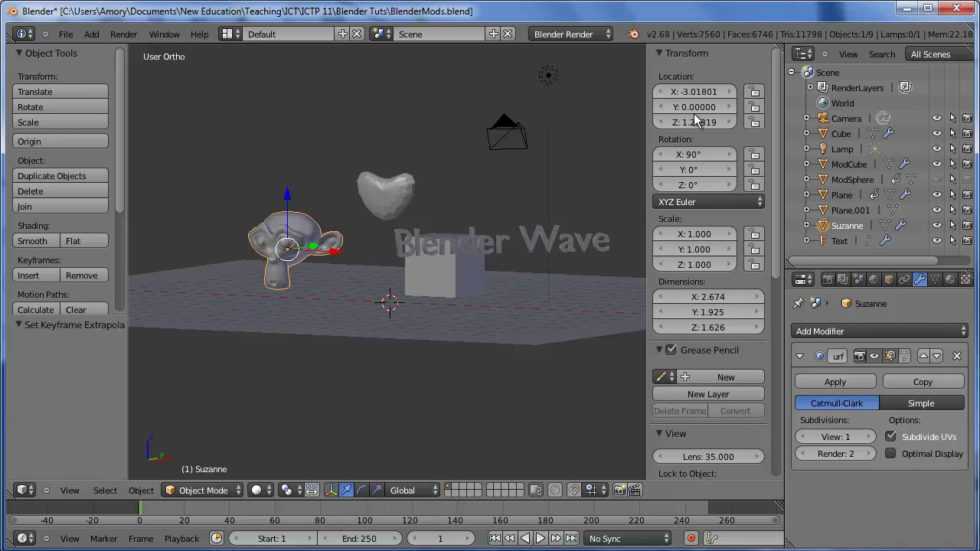
key(i)
click(549, 281)
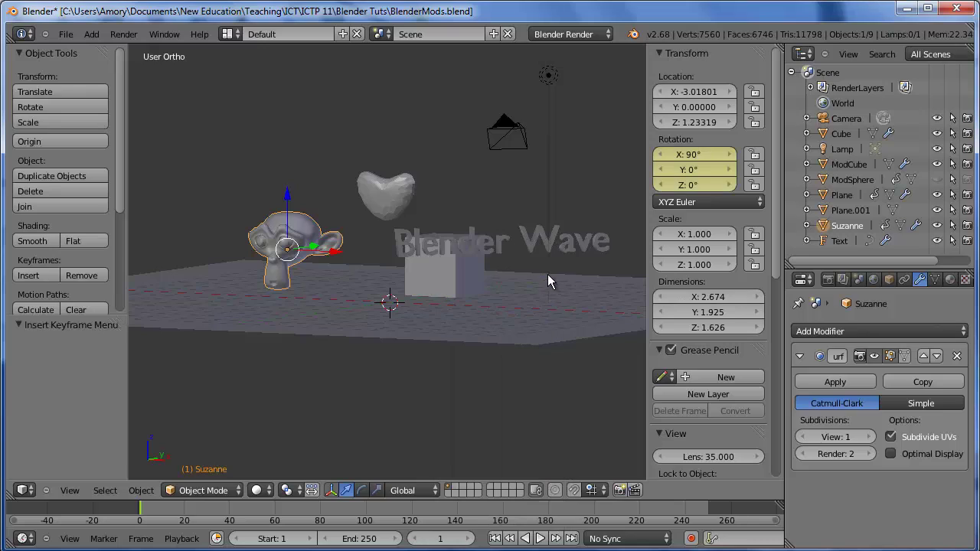
At frame 61, set the monkey head's Z rotation to 135° and insert a Rotation keyframe
click(277, 514)
drag(277, 515, 278, 516)
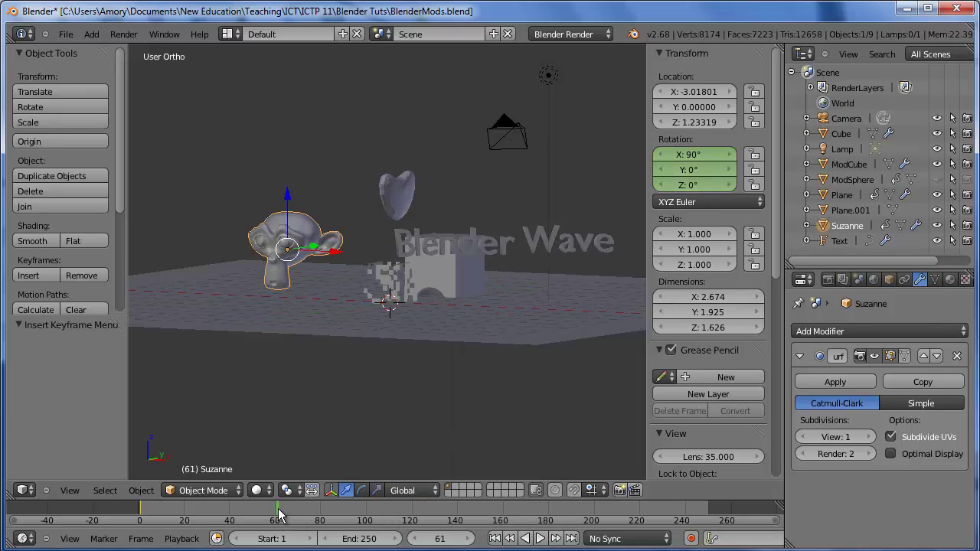
click(690, 186)
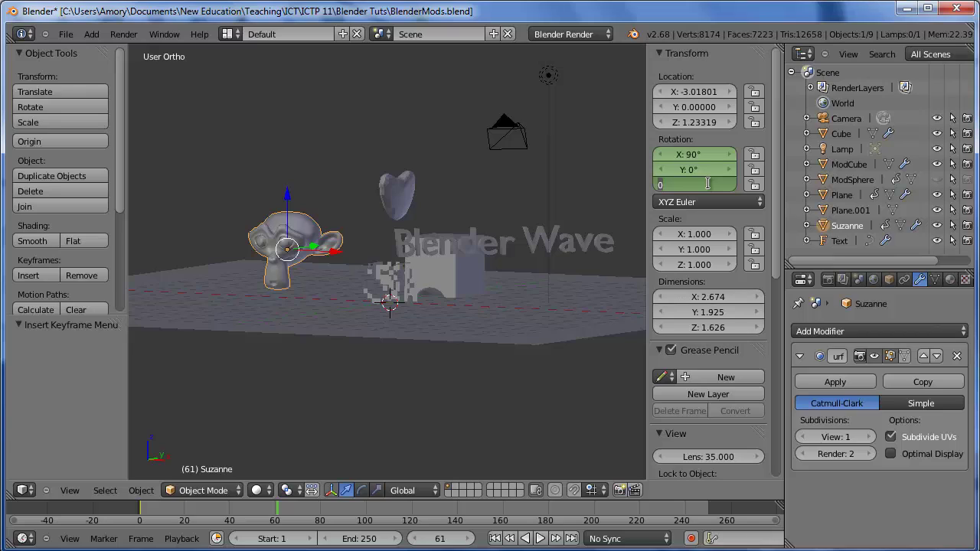
key(Return)
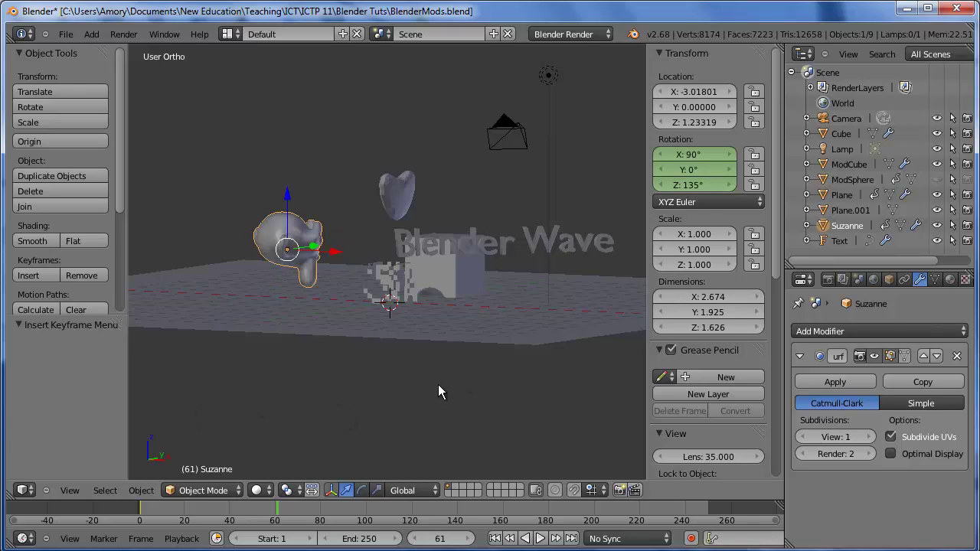
key(i)
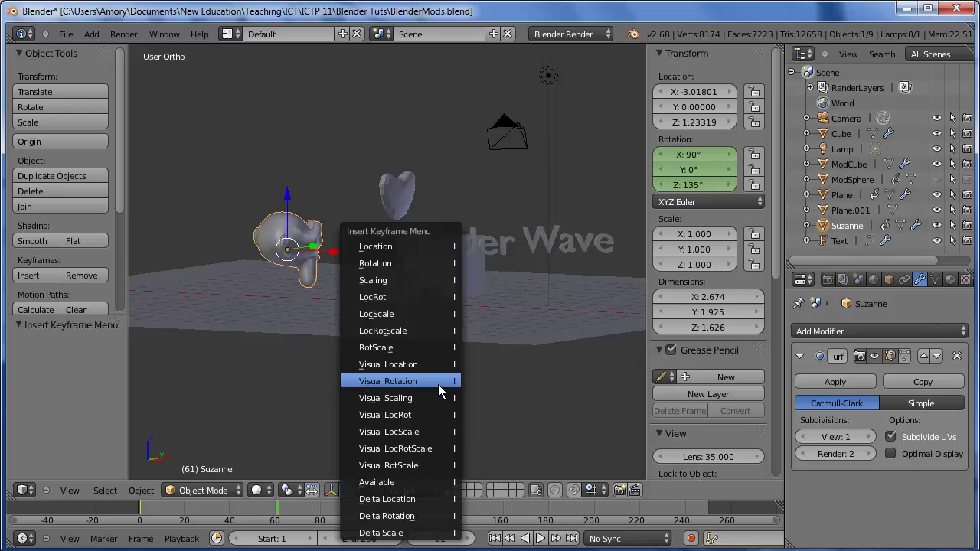
click(428, 264)
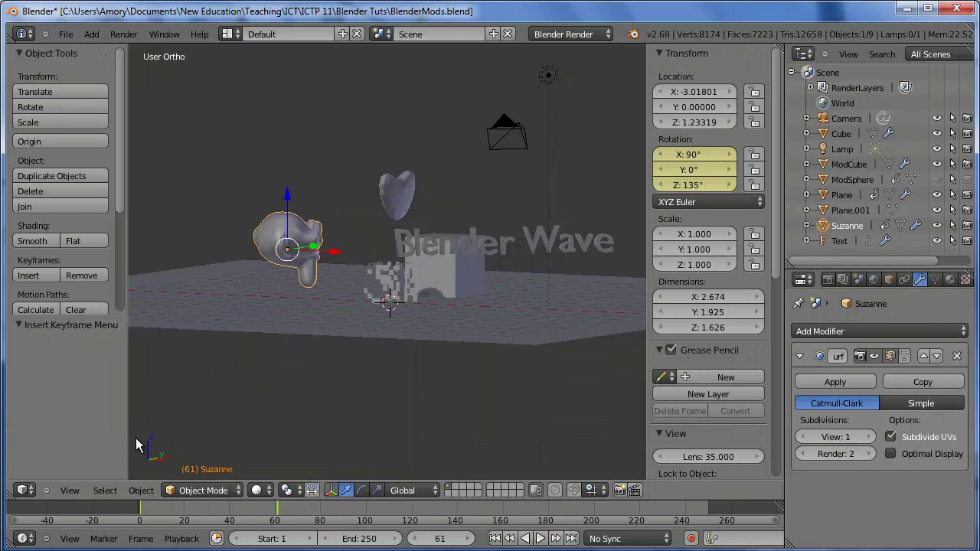
In the Graph Editor, set the monkey head's Z Euler Rotation curve to Linear Extrapolation
click(23, 490)
click(38, 437)
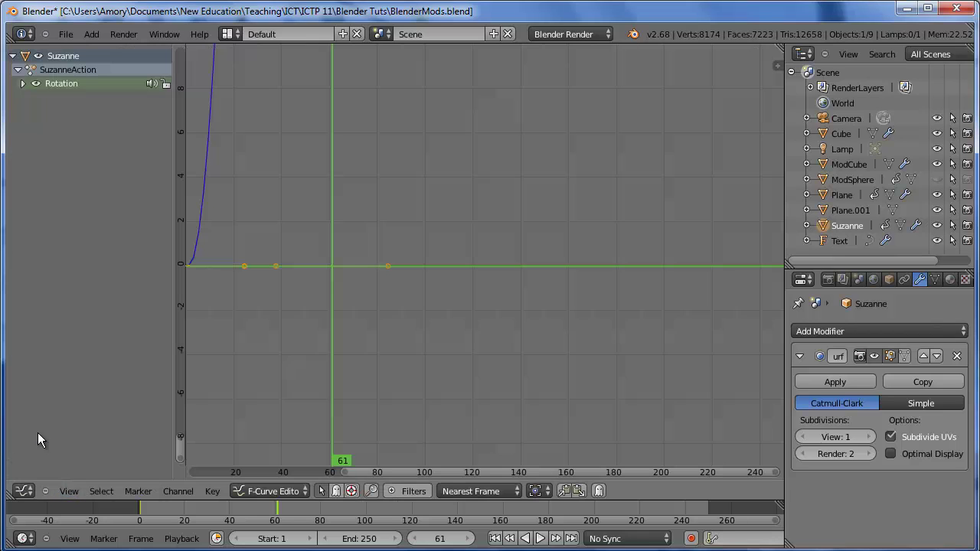
click(31, 87)
click(21, 85)
click(63, 128)
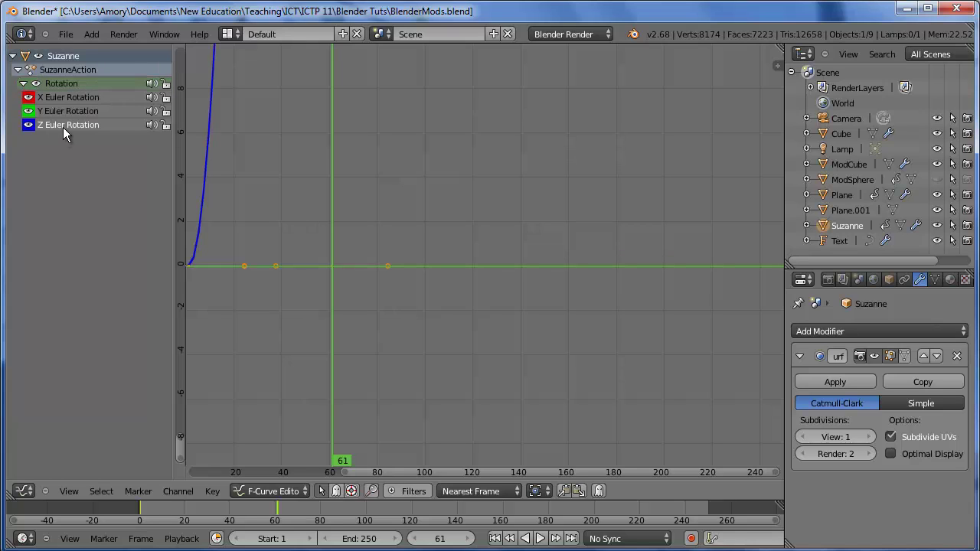
click(185, 491)
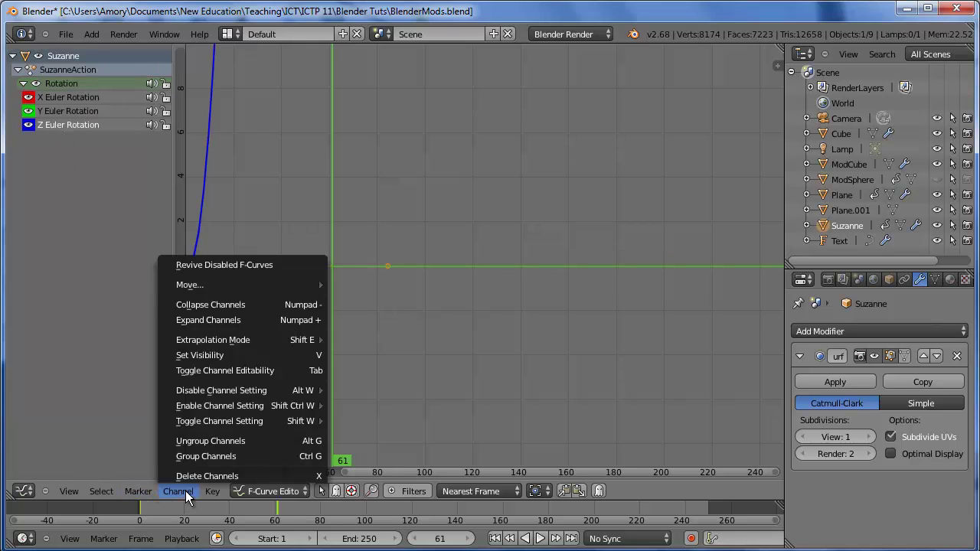
mouse_move(218, 339)
click(388, 357)
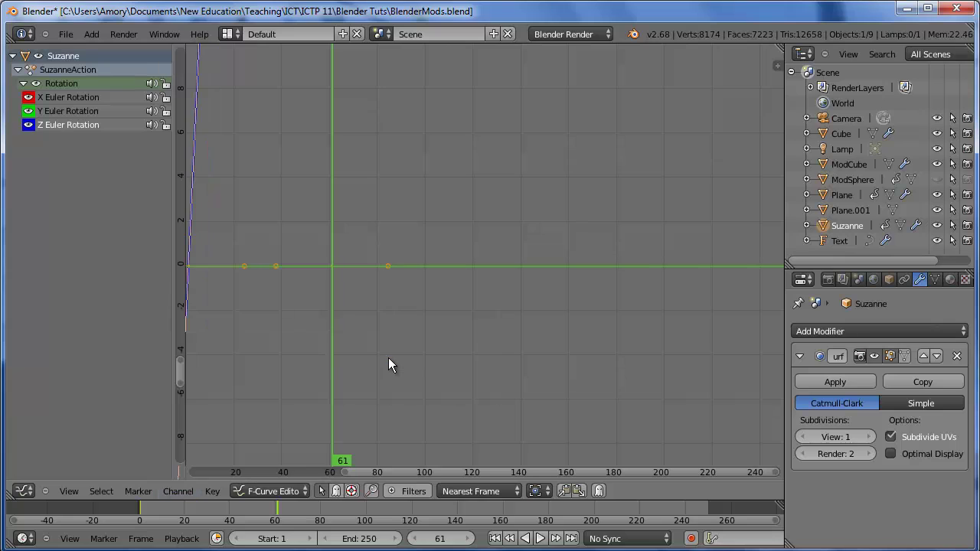
Return to the 3D View and play the animation to check the heart and monkey head rotating, viewing the scene from above
click(23, 490)
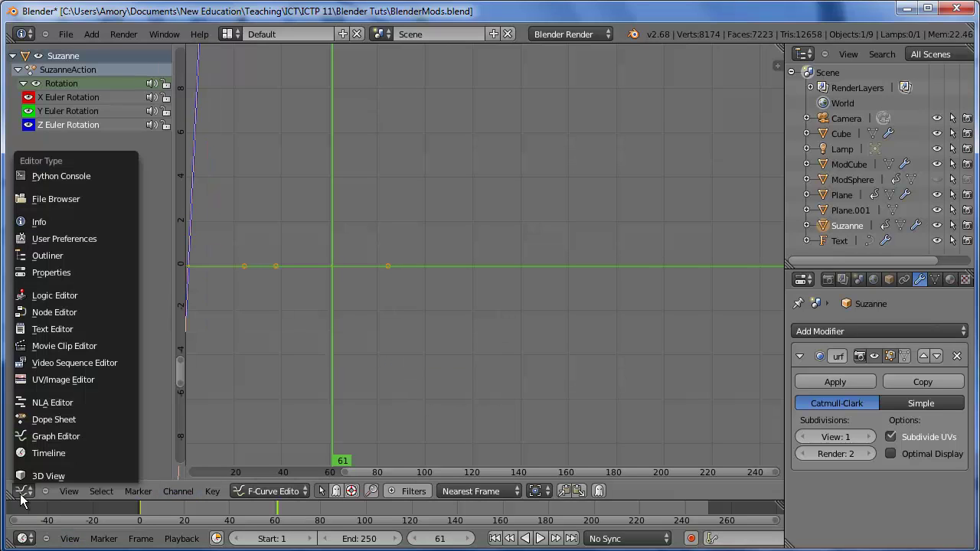
click(33, 475)
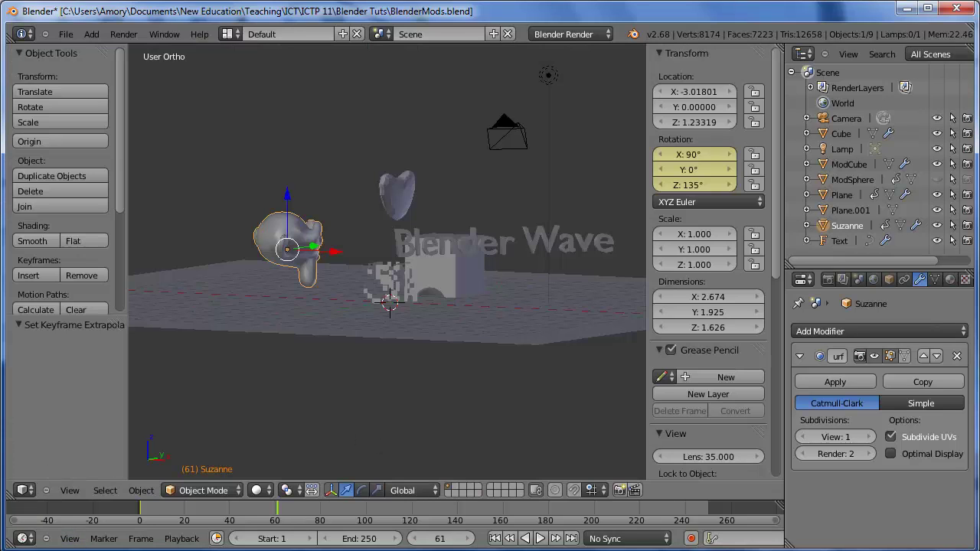
click(542, 539)
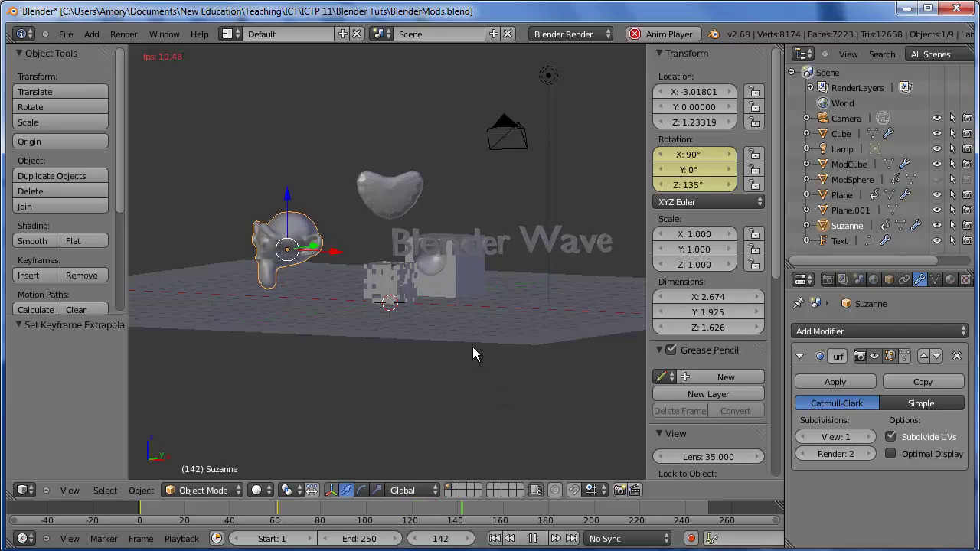
middle_drag(474, 352, 469, 401)
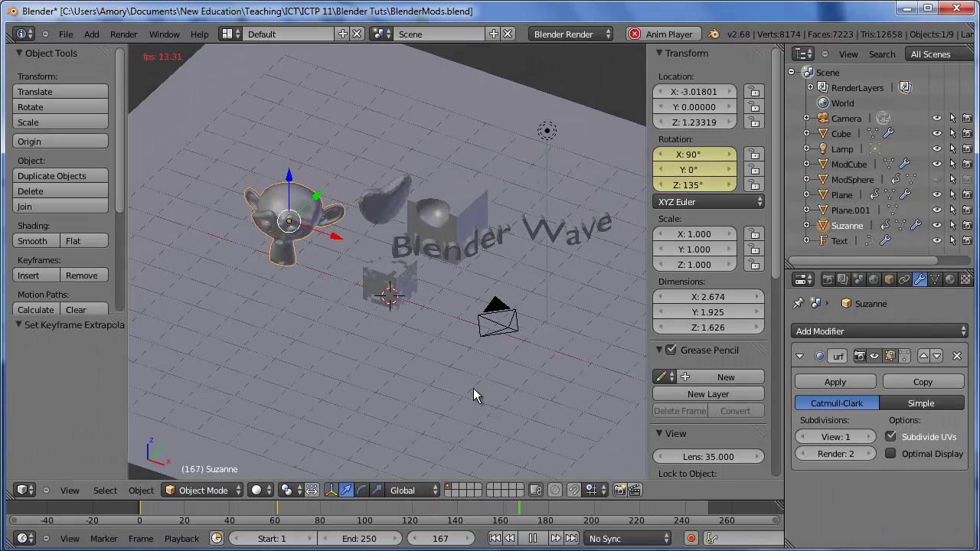
key(Escape)
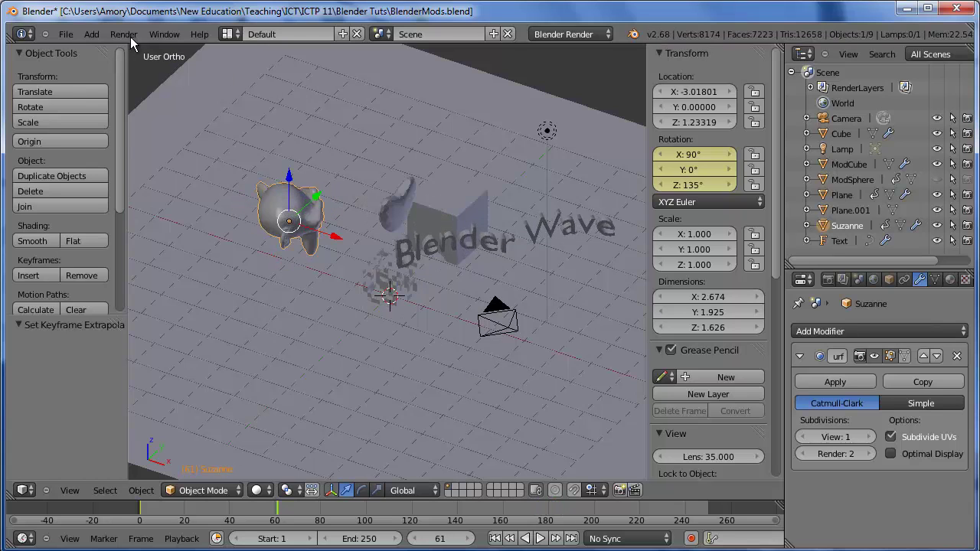
Start rendering the animation for frames 1 to 250 with the rotating heart and monkey head
click(125, 35)
click(146, 65)
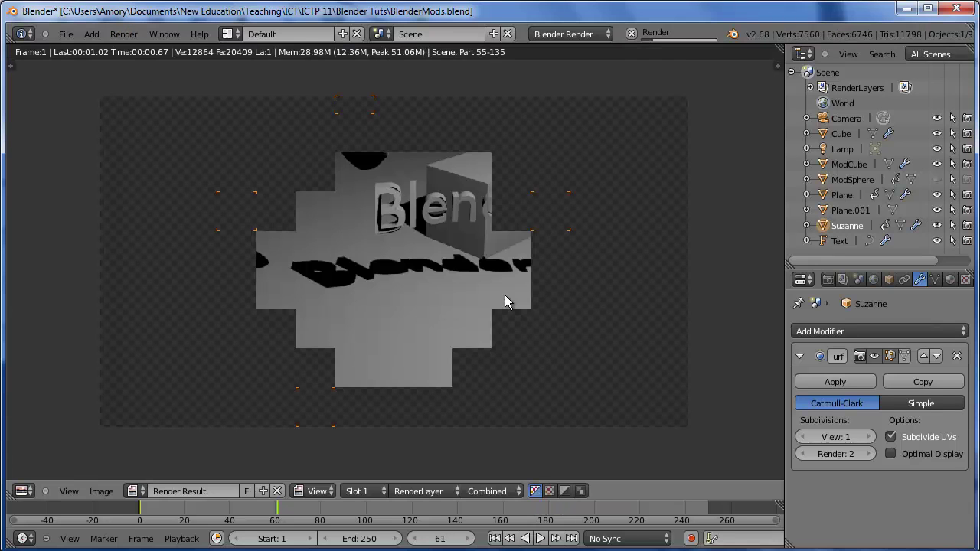